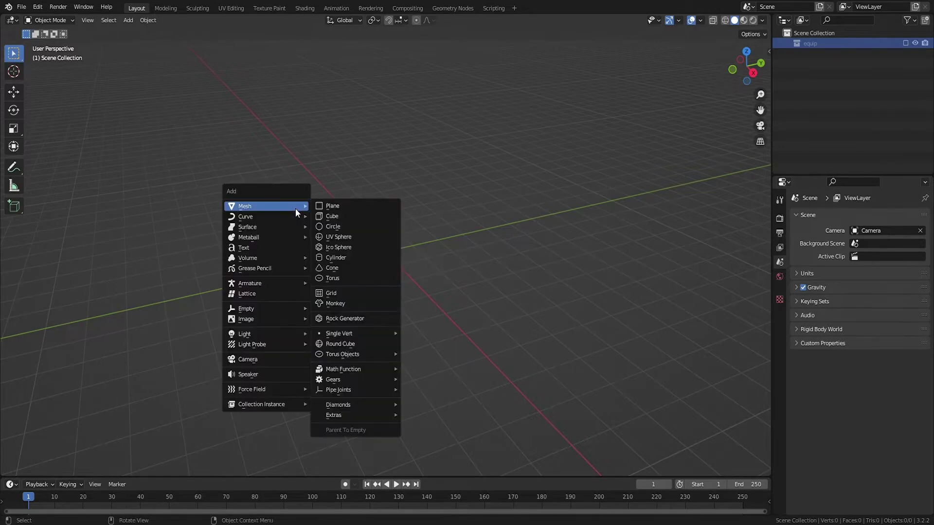
- Add a UV sphere with 30 segments, 16 rings and a 0.4 m radius at the world origin
{"action": "left_click", "coordinate": [342, 238]}
{"action": "left_click", "coordinate": [37, 468]}
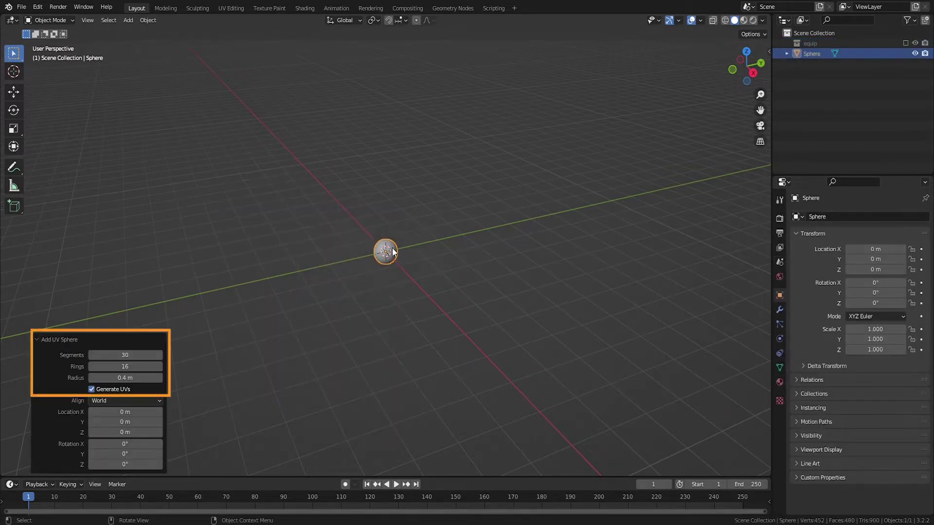
{"action": "key", "text": "KP_Decimal"}
{"action": "scroll", "coordinate": [438, 228], "scroll_direction": "down", "scroll_amount": 1}
- Select every second vertical edge loop of the sphere and scale them inward by about 0.874 in X and Y, leaving Z locked
{"action": "key", "text": "Tab"}
{"action": "key", "text": "KP_7"}
{"action": "left_click", "coordinate": [497, 213], "text": "alt"}
{"action": "left_click", "coordinate": [472, 169], "text": "alt+shift"}
{"action": "left_click", "coordinate": [431, 144], "text": "alt+shift"}
{"action": "left_click", "coordinate": [454, 296], "text": "alt+shift"}
{"action": "left_click", "coordinate": [434, 322], "text": "alt+shift"}
{"action": "left_click", "coordinate": [403, 335], "text": "alt+shift"}
{"action": "left_click", "coordinate": [368, 335], "text": "alt+shift"}
{"action": "left_click", "coordinate": [338, 322], "text": "alt+shift"}
{"action": "middle_click_drag", "start_coordinate": [466, 311], "coordinate": [456, 229]}
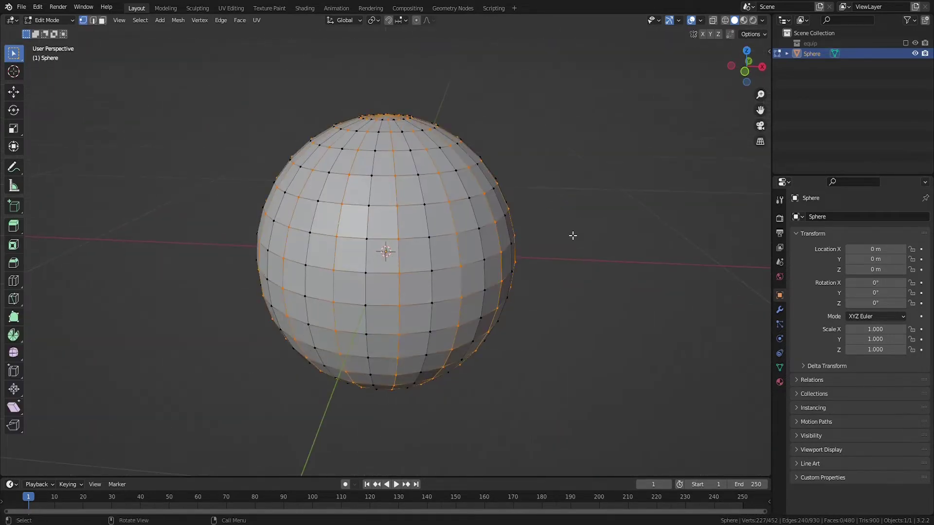
{"action": "key", "text": "s"}
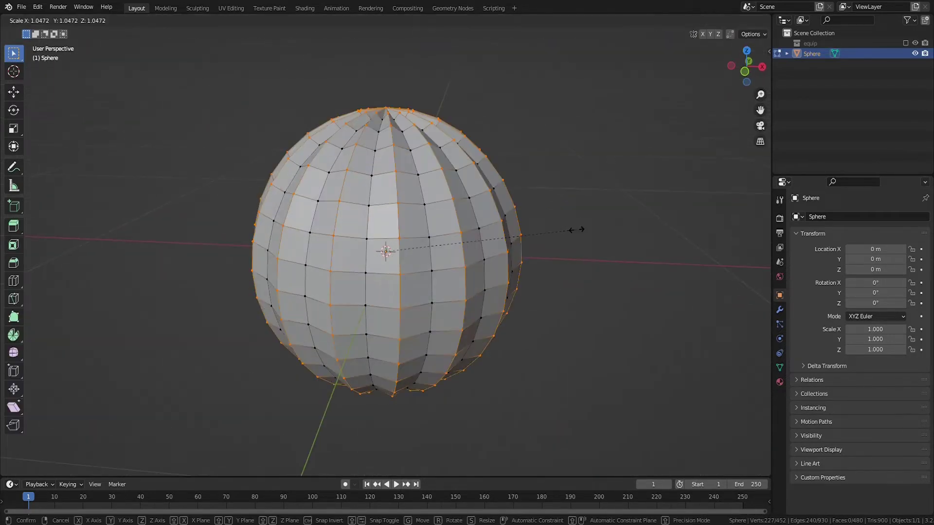
{"action": "key", "text": "shift+z"}
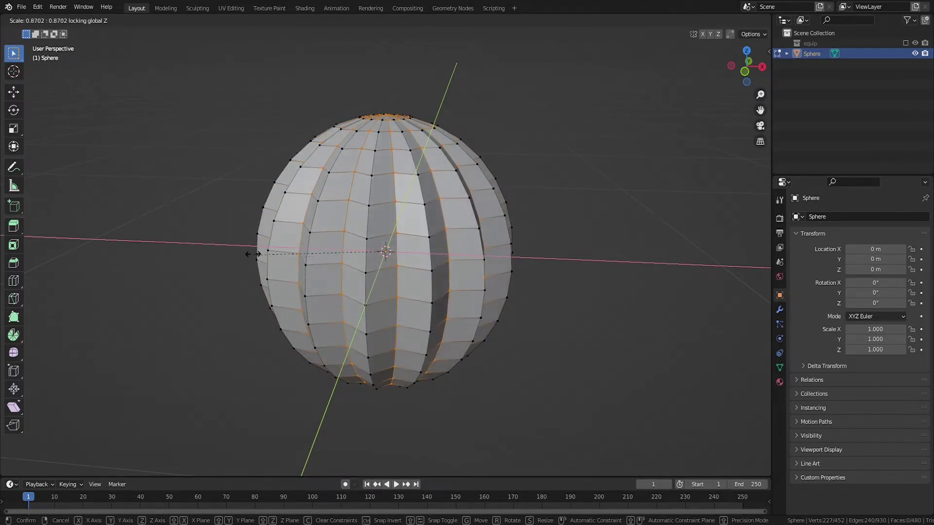
{"action": "left_click", "coordinate": [266, 353]}
- Create a vertex group named inner edges from the selected edge loops
{"action": "middle_click_drag", "start_coordinate": [272, 350], "coordinate": [513, 212]}
{"action": "left_click", "coordinate": [780, 368]}
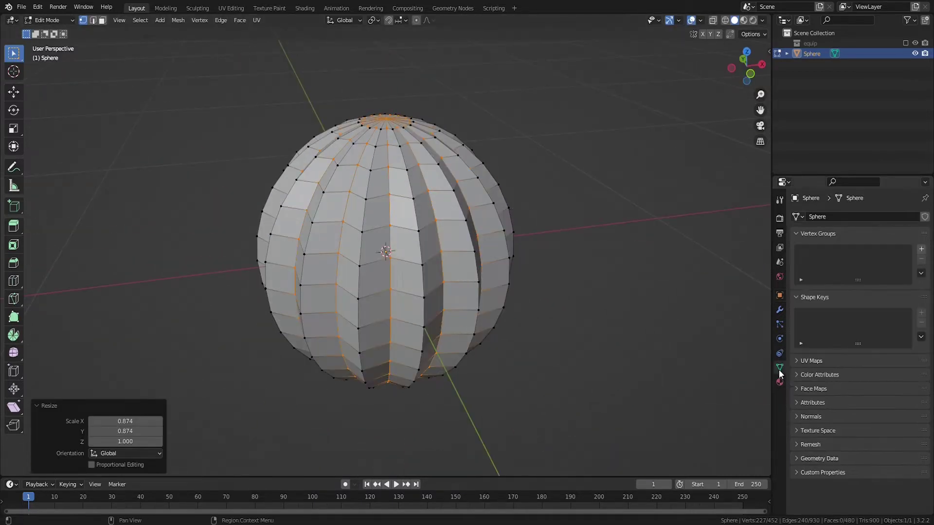
{"action": "left_click", "coordinate": [922, 250]}
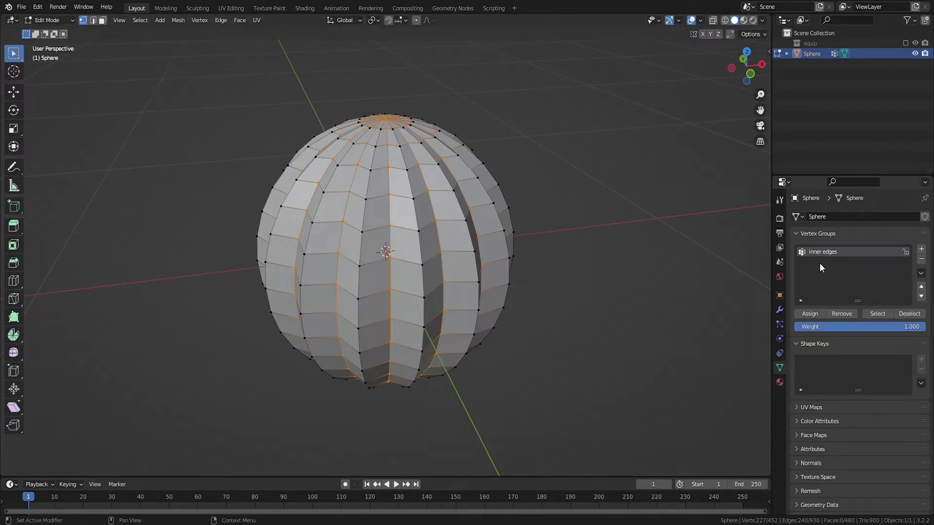
- Add a Subdivision Surface modifier with viewport level 2 to the sphere and shade it smooth
{"action": "left_click", "coordinate": [780, 311]}
{"action": "key", "text": "Tab"}
{"action": "left_click", "coordinate": [822, 217]}
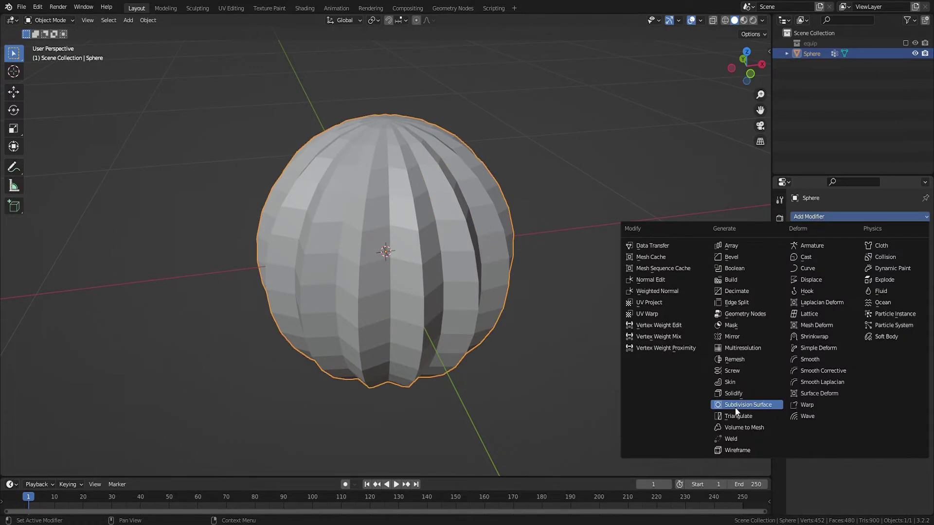
{"action": "left_click", "coordinate": [736, 408]}
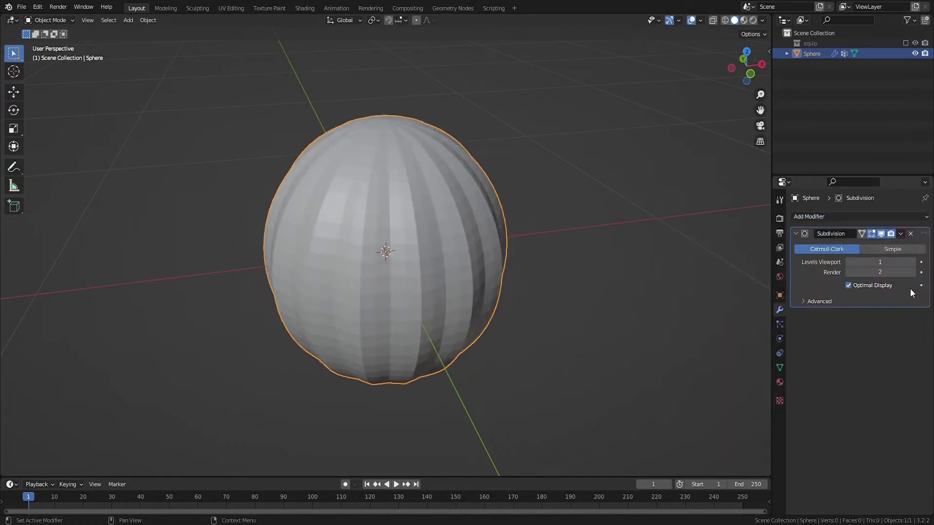
{"action": "right_click", "coordinate": [494, 248]}
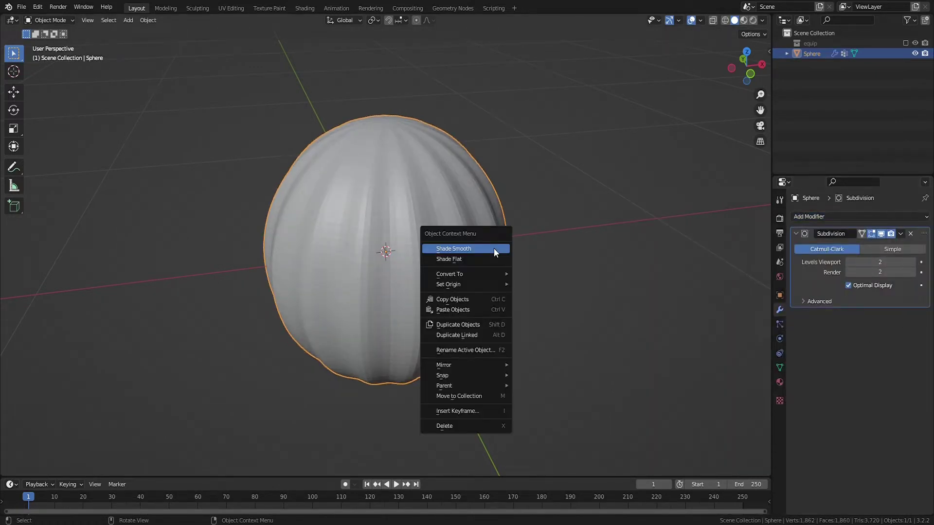
{"action": "left_click", "coordinate": [494, 248]}
{"action": "key", "text": "Tab"}
{"action": "key", "text": "Tab"}
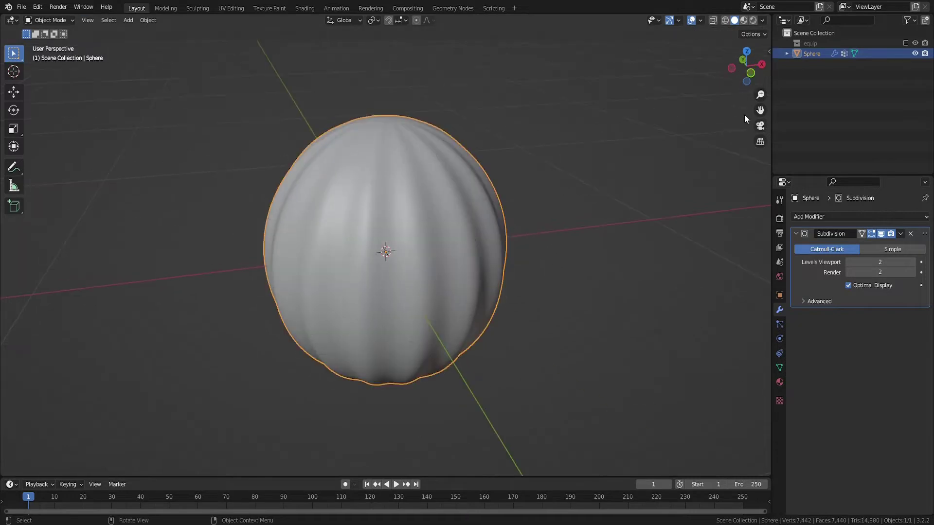
- Set the mean crease of the selected inner edge loops to 0.75
{"action": "key", "text": "n"}
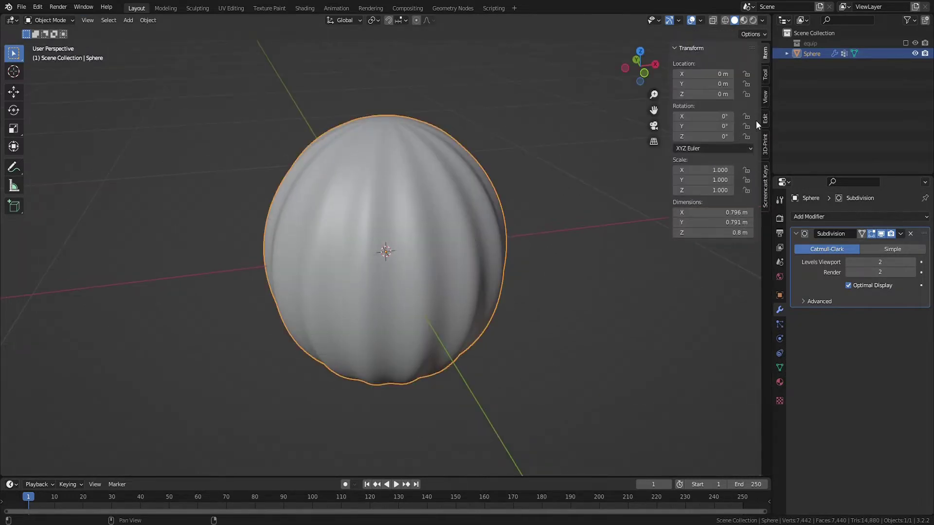
{"action": "key", "text": "Tab"}
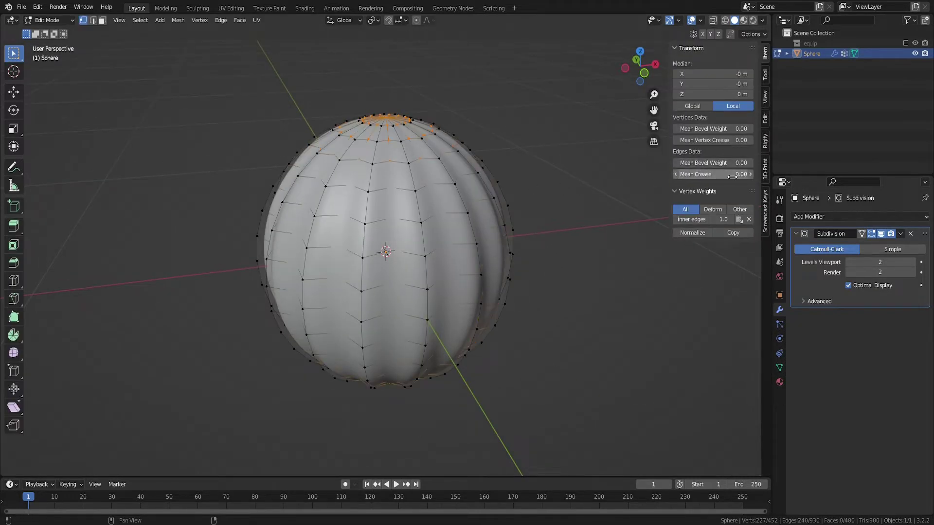
{"action": "left_click_drag", "start_coordinate": [731, 176], "coordinate": [733, 177]}
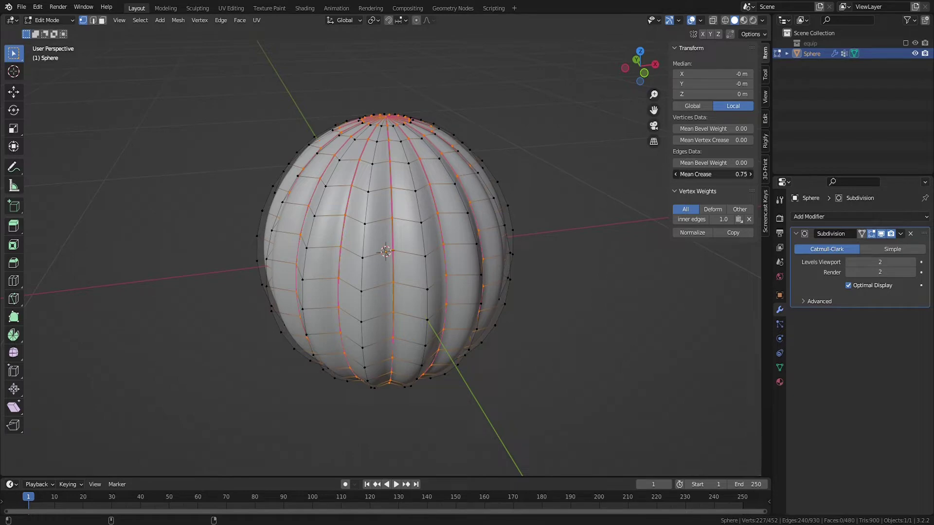
{"action": "left_click_drag", "start_coordinate": [731, 177], "coordinate": [732, 177]}
{"action": "key", "text": "Tab"}
{"action": "middle_click_drag", "start_coordinate": [476, 294], "coordinate": [521, 297]}
- Enable proportional editing and lower the sphere's top centre vertex along Z to form a dimple
{"action": "key", "text": "Tab"}
{"action": "left_click", "coordinate": [386, 147]}
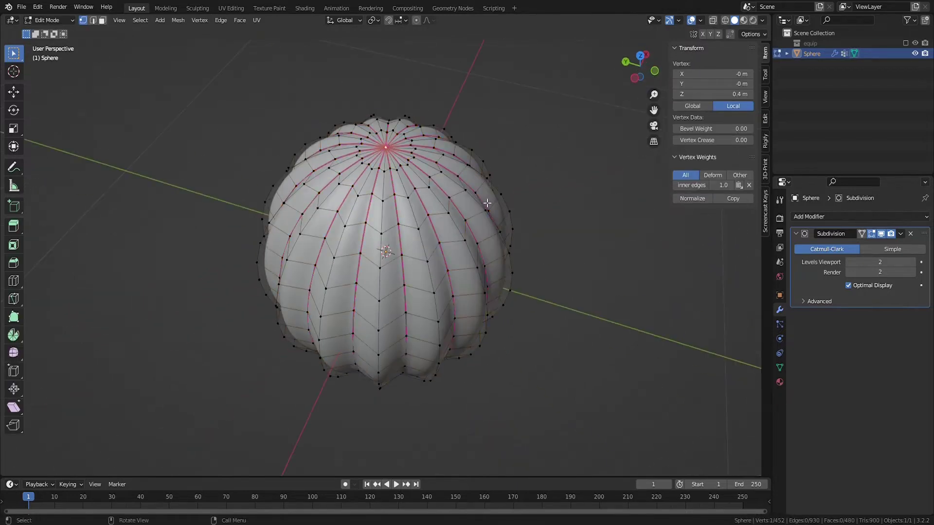
{"action": "middle_click_drag", "start_coordinate": [488, 204], "coordinate": [420, 33]}
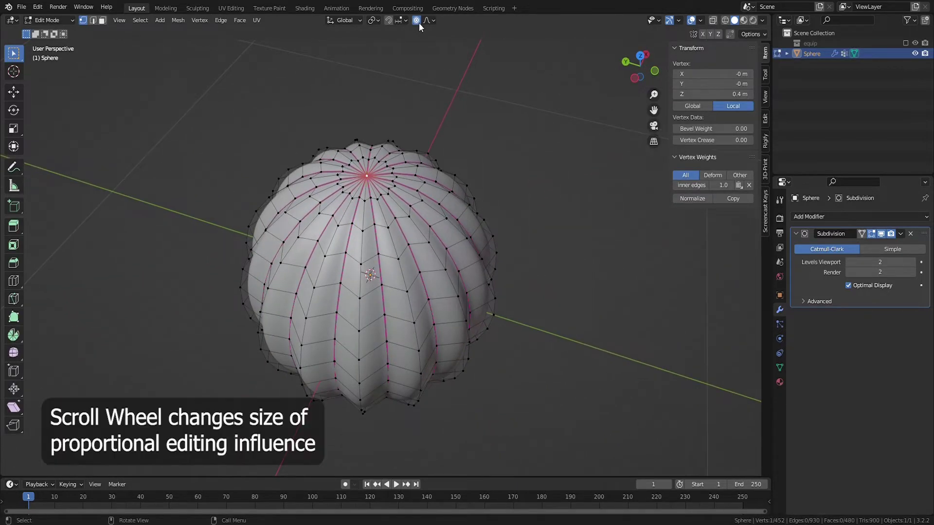
{"action": "middle_click_drag", "start_coordinate": [417, 164], "coordinate": [434, 183]}
{"action": "key", "text": "g"}
{"action": "key", "text": "z"}
{"action": "scroll", "coordinate": [424, 132], "scroll_direction": "up", "scroll_amount": 4}
{"action": "left_click", "coordinate": [424, 140]}
- Readjust the height of the vertices around the dimple's centre along Z with proportional editing
{"action": "key", "text": "KP_1"}
{"action": "key", "text": "g"}
{"action": "key", "text": "z"}
{"action": "scroll", "coordinate": [433, 202], "scroll_direction": "up", "scroll_amount": 12}
{"action": "left_click", "coordinate": [433, 206]}
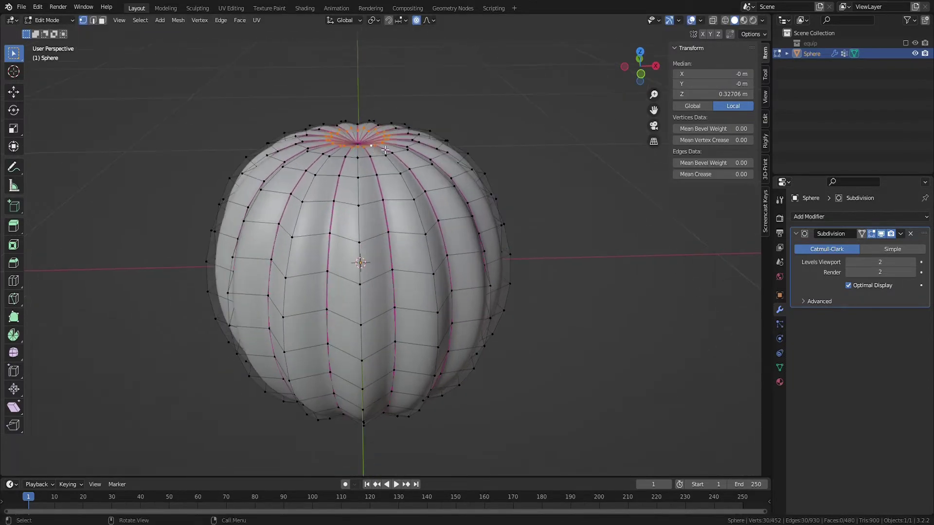
{"action": "key", "text": "g"}
{"action": "key", "text": "z"}
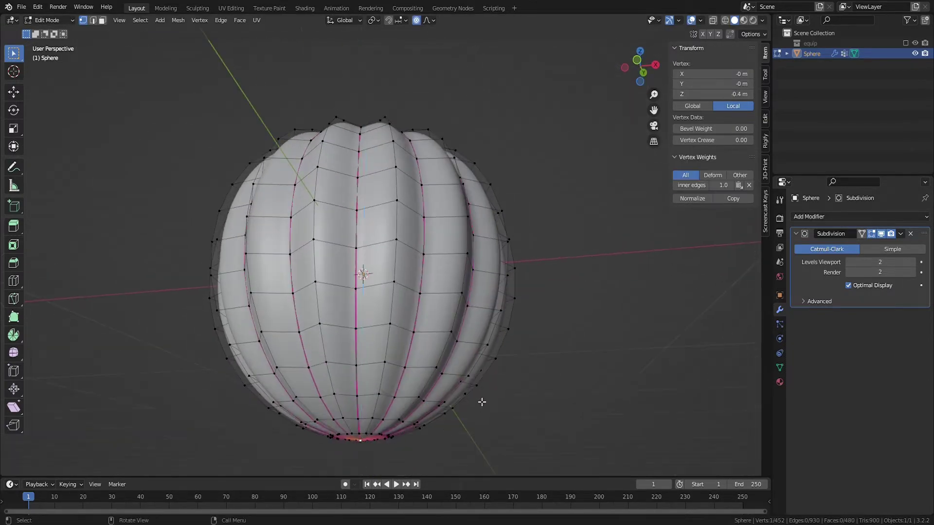
- Raise the bottom centre vertex about 0.071 m along Z with smooth proportional editing at size 0.319
{"action": "key", "text": "g"}
{"action": "key", "text": "z"}
{"action": "left_click", "coordinate": [485, 370]}
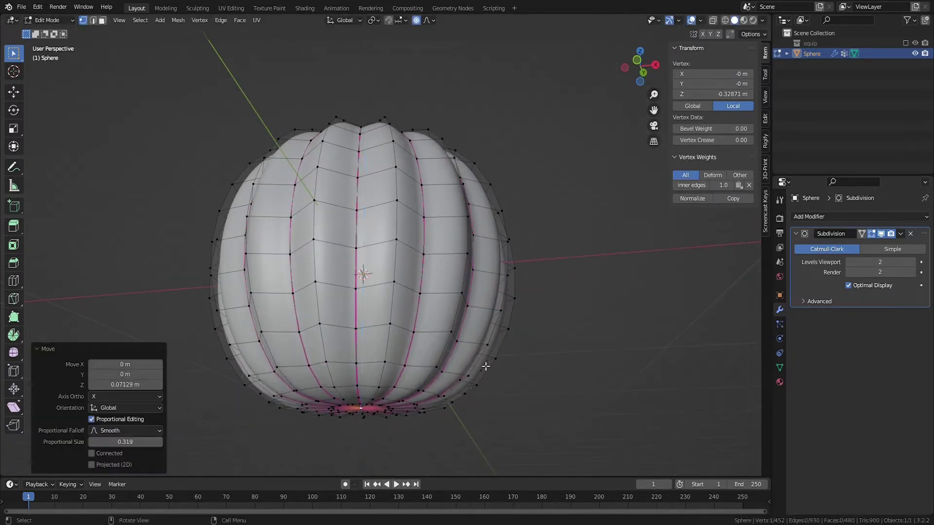
- Scale the whole pumpkin object to about half its size and apply the scale
{"action": "key", "text": "Tab"}
{"action": "scroll", "coordinate": [522, 237], "scroll_direction": "down", "scroll_amount": 4}
{"action": "key", "text": "s"}
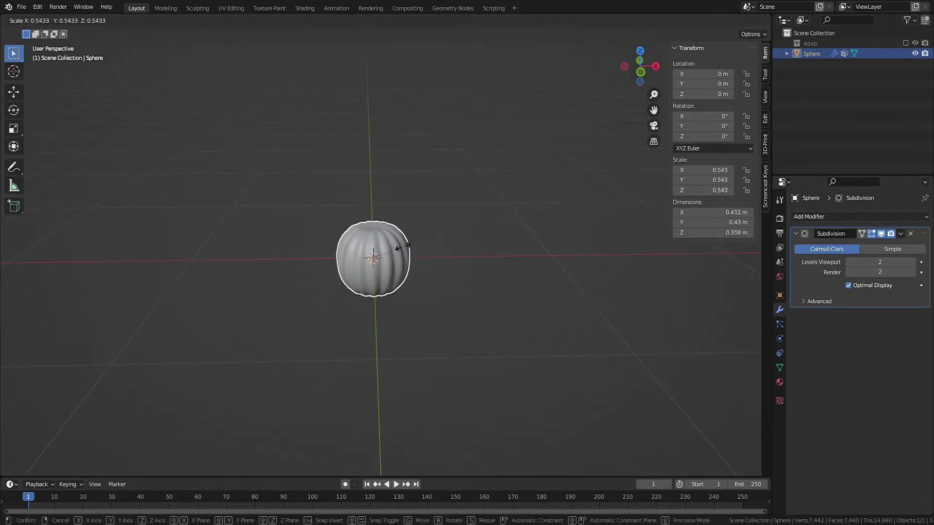
{"action": "left_click", "coordinate": [403, 259]}
{"action": "key", "text": "ctrl+a"}
{"action": "left_click", "coordinate": [495, 255]}
{"action": "scroll", "coordinate": [407, 281], "scroll_direction": "up", "scroll_amount": 5}
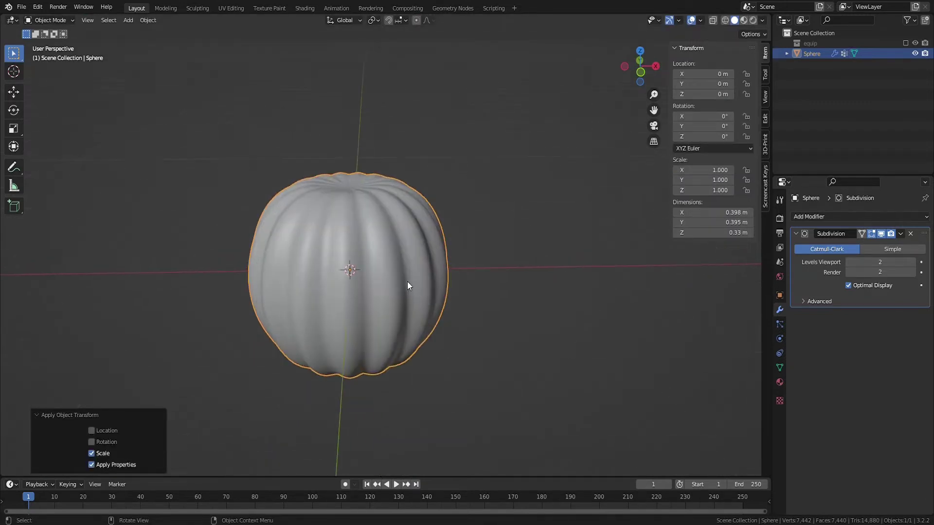
- Create a collection named back up and rename the sphere object to pumpkin
{"action": "middle_click_drag", "start_coordinate": [407, 281], "coordinate": [386, 217]}
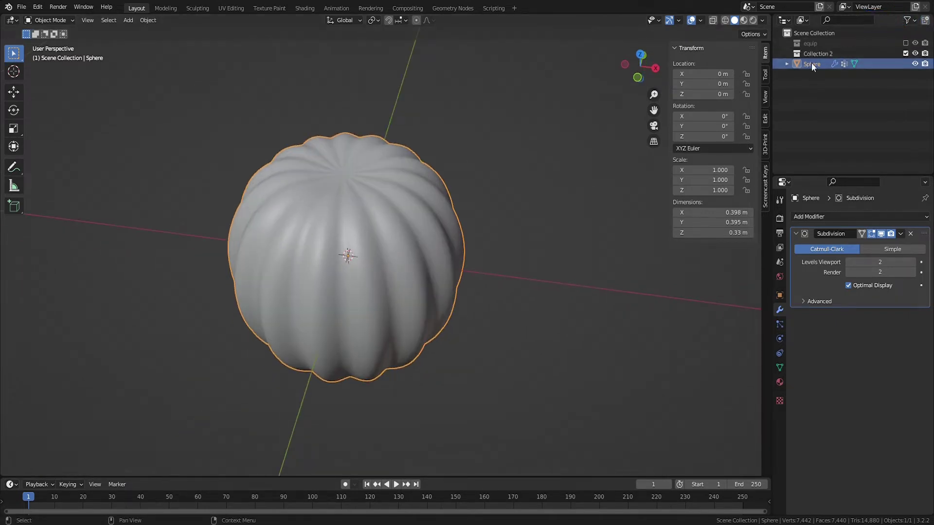
{"action": "left_click", "coordinate": [818, 64]}
{"action": "middle_click_drag", "start_coordinate": [598, 170], "coordinate": [609, 141]}
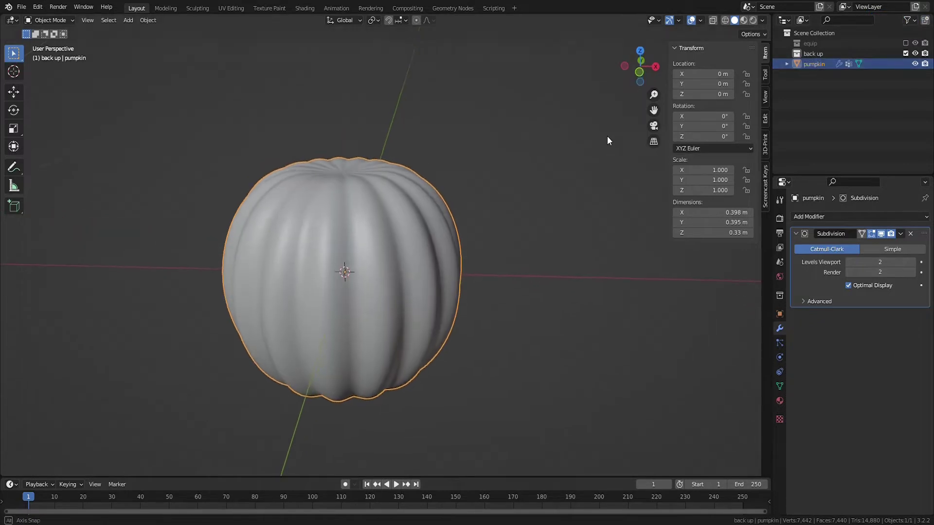
- Duplicate the pumpkin in place, store the copy in the back up collection and exclude that collection from the view layer
{"action": "key", "text": "shift+d"}
{"action": "right_click", "coordinate": [646, 171]}
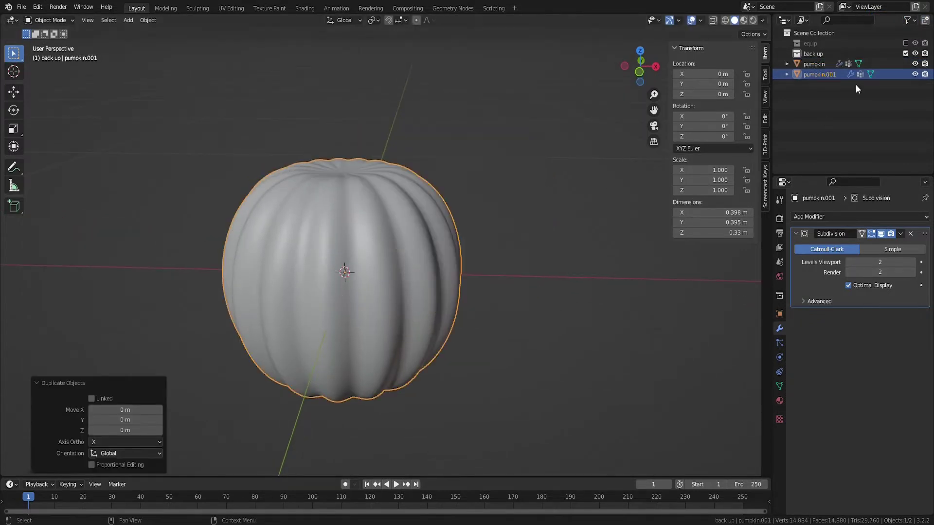
{"action": "left_click_drag", "start_coordinate": [827, 74], "coordinate": [825, 53]}
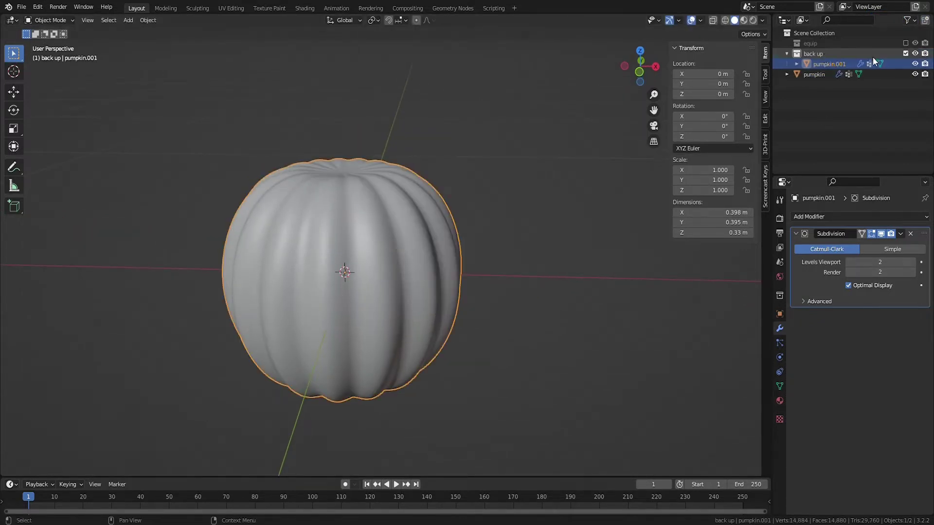
{"action": "left_click", "coordinate": [787, 54]}
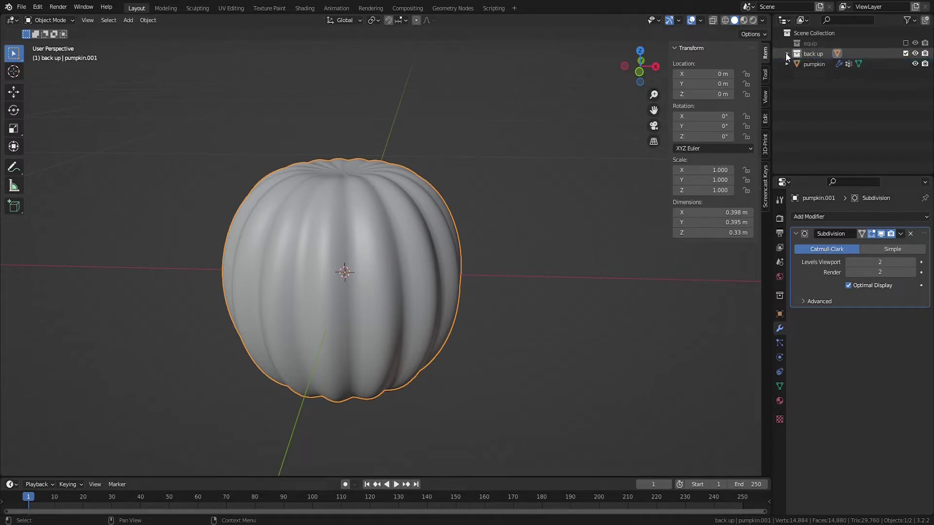
{"action": "left_click", "coordinate": [906, 53]}
- Separate the three innermost rings of faces around the original pumpkin's top centre into their own object
{"action": "left_click", "coordinate": [825, 64]}
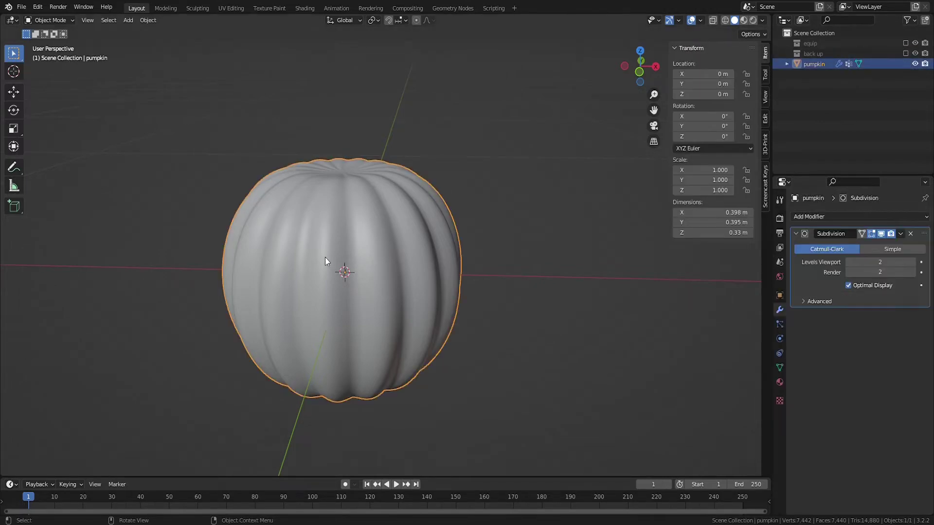
{"action": "key", "text": "Tab"}
{"action": "middle_click_drag", "start_coordinate": [329, 239], "coordinate": [425, 229]}
{"action": "scroll", "coordinate": [344, 227], "scroll_direction": "up", "scroll_amount": 2}
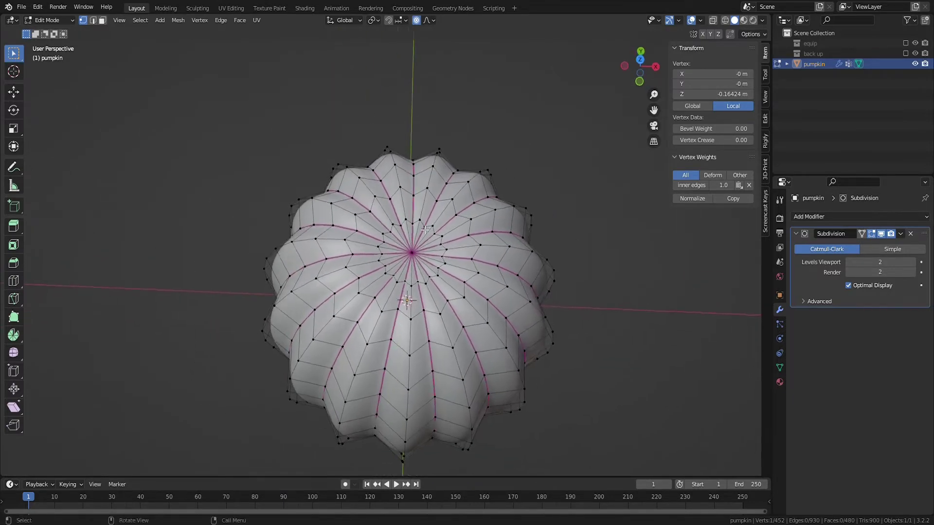
{"action": "key", "text": "3"}
{"action": "key", "text": "c"}
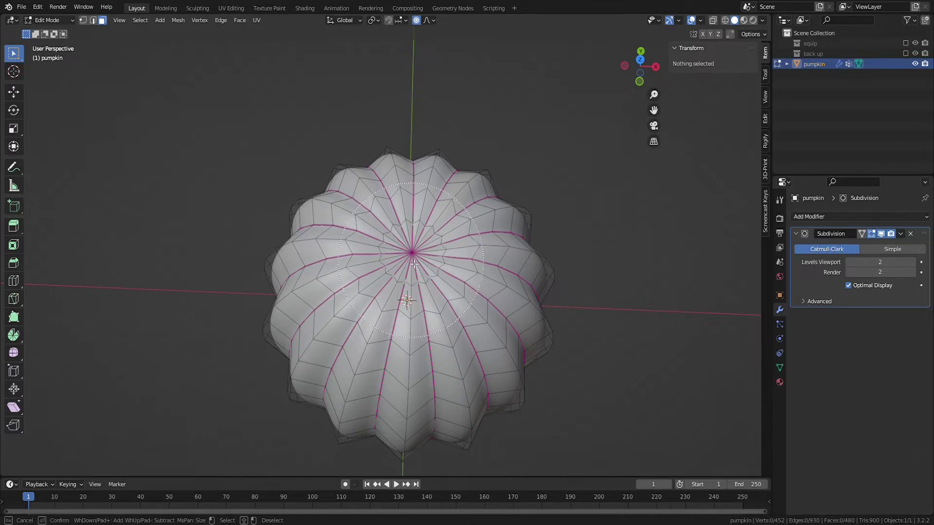
{"action": "left_click", "coordinate": [414, 263]}
{"action": "right_click", "coordinate": [414, 264]}
{"action": "middle_click_drag", "start_coordinate": [414, 263], "coordinate": [419, 321]}
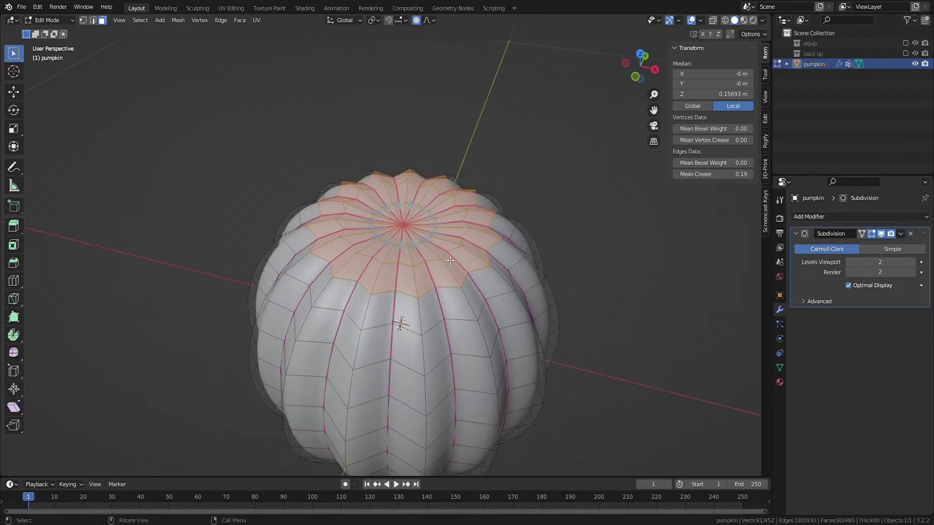
{"action": "key", "text": "p"}
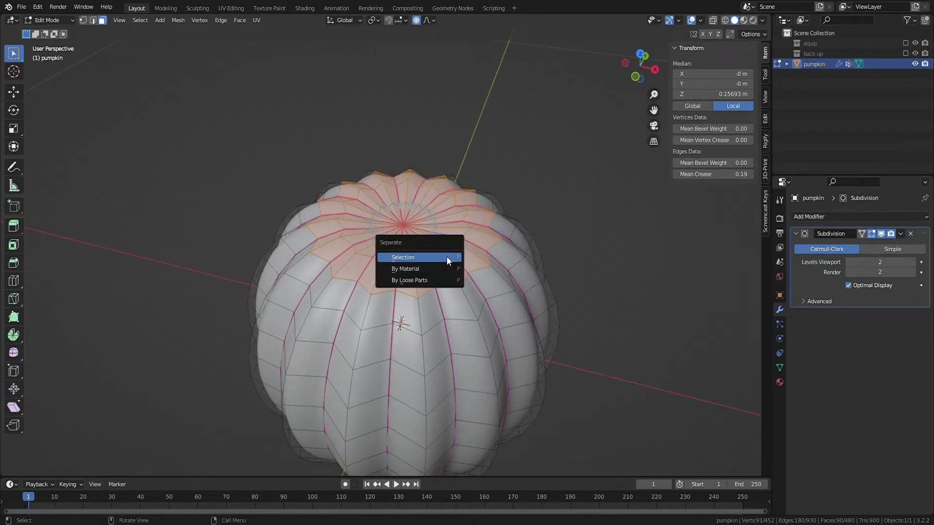
{"action": "left_click", "coordinate": [447, 256]}
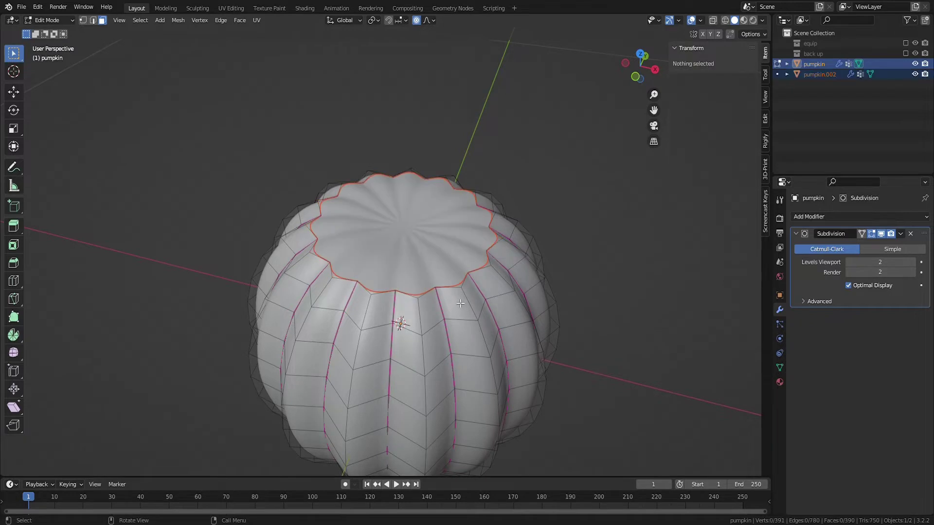
- Move the separated top piece about 0.07 m up along Z, clear of the pumpkin body
{"action": "key", "text": "Tab"}
{"action": "middle_click_drag", "start_coordinate": [448, 299], "coordinate": [489, 287]}
{"action": "left_click", "coordinate": [501, 209]}
{"action": "key", "text": "g"}
{"action": "key", "text": "z"}
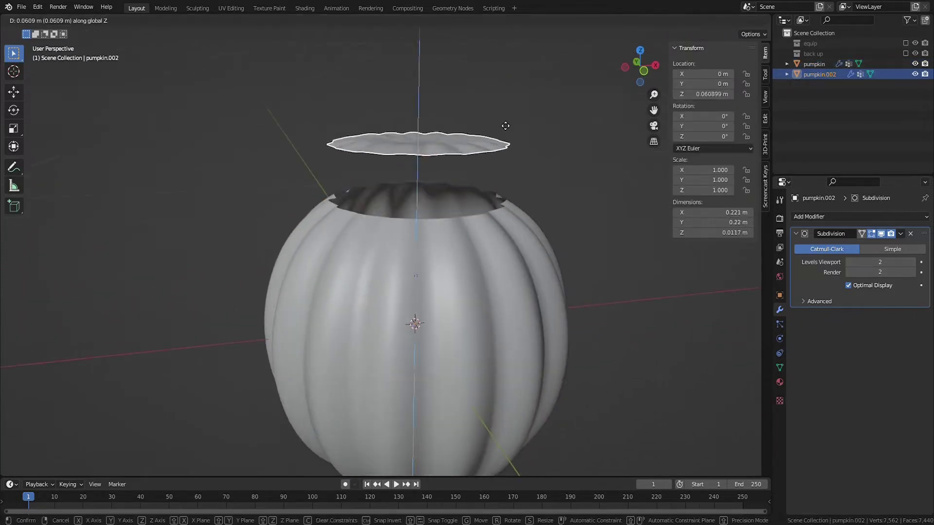
{"action": "left_click", "coordinate": [504, 124]}
{"action": "middle_click_drag", "start_coordinate": [426, 105], "coordinate": [395, 92]}
- Rename the separated piece to pumpkin top and hide it
{"action": "double_click", "coordinate": [827, 77]}
{"action": "type", "text": "pumpkin top"}
{"action": "key", "text": "Return"}
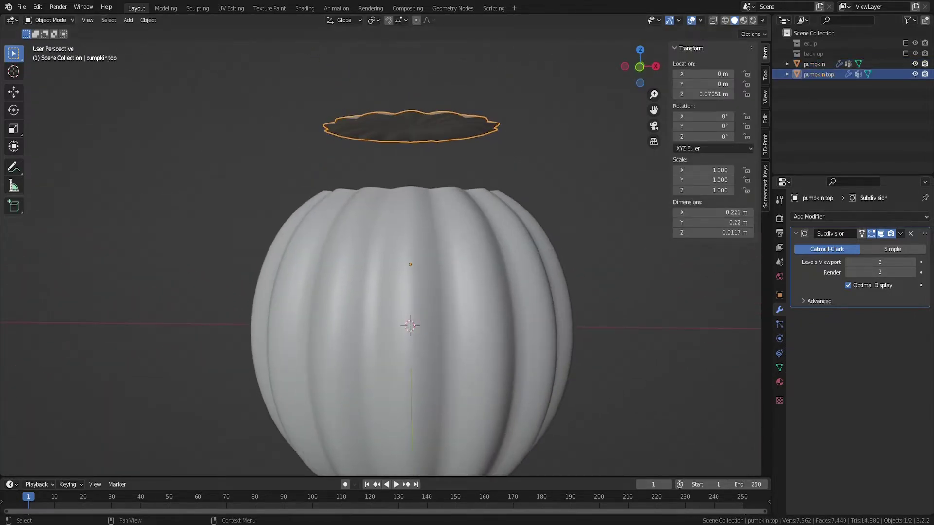
{"action": "key", "text": "h"}
- Select the open pumpkin body and turn the view to its front side
{"action": "middle_click_drag", "start_coordinate": [556, 291], "coordinate": [531, 290]}
{"action": "middle_click_drag", "start_coordinate": [531, 291], "coordinate": [531, 200], "text": "shift"}
{"action": "left_click", "coordinate": [466, 197]}
{"action": "middle_click_drag", "start_coordinate": [466, 197], "coordinate": [519, 253]}
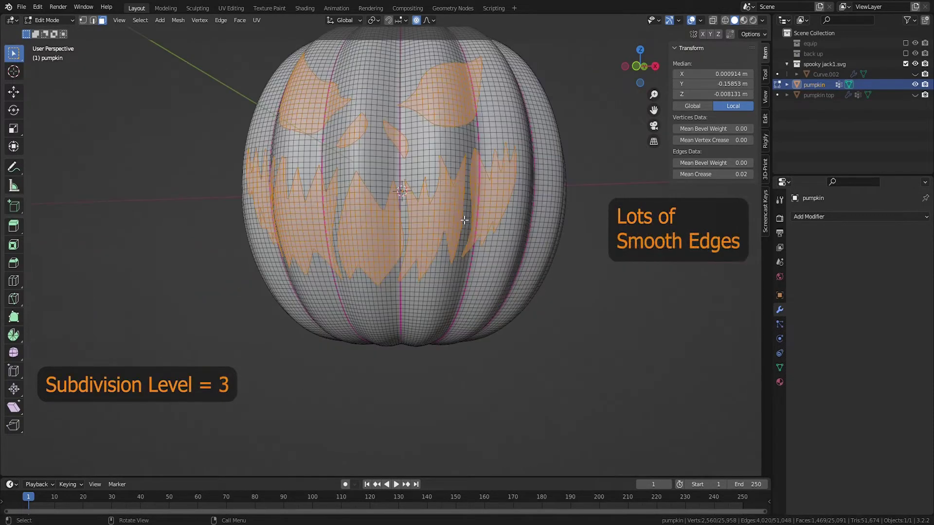
{"action": "scroll", "coordinate": [459, 212], "scroll_direction": "up", "scroll_amount": 2}
{"action": "scroll", "coordinate": [458, 213], "scroll_direction": "up", "scroll_amount": 2}
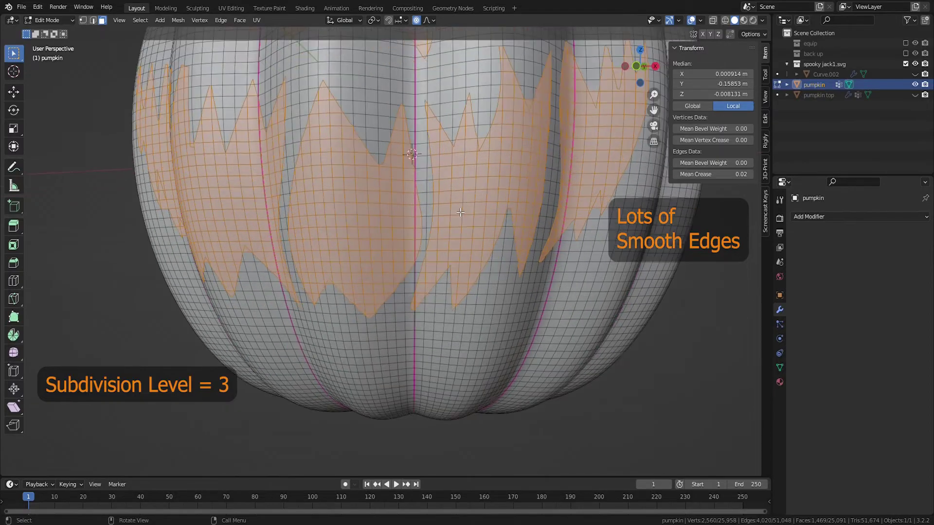
{"action": "scroll", "coordinate": [476, 199], "scroll_direction": "up", "scroll_amount": 2}
{"action": "scroll", "coordinate": [491, 153], "scroll_direction": "down", "scroll_amount": 4}
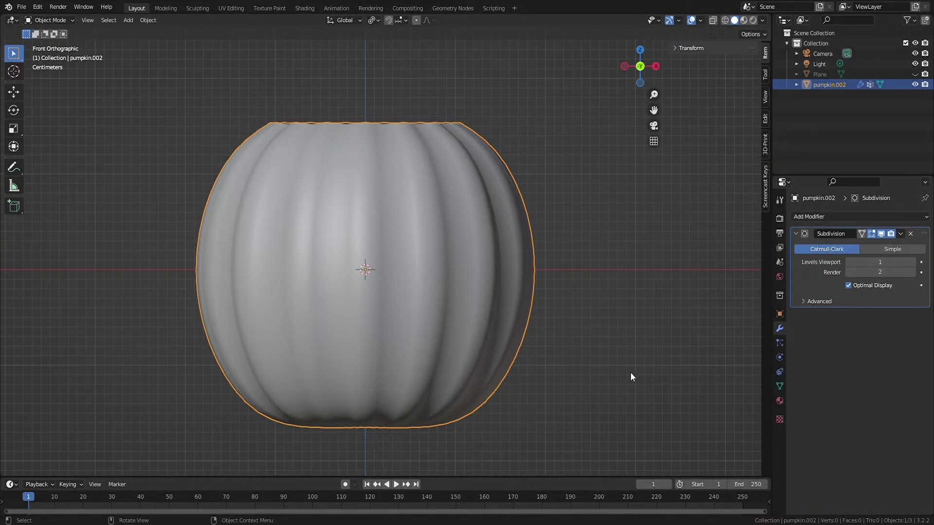
- Apply the Subdivision modifier to the pumpkin body and face it from the front
{"action": "left_click", "coordinate": [902, 235]}
{"action": "left_click", "coordinate": [898, 247]}
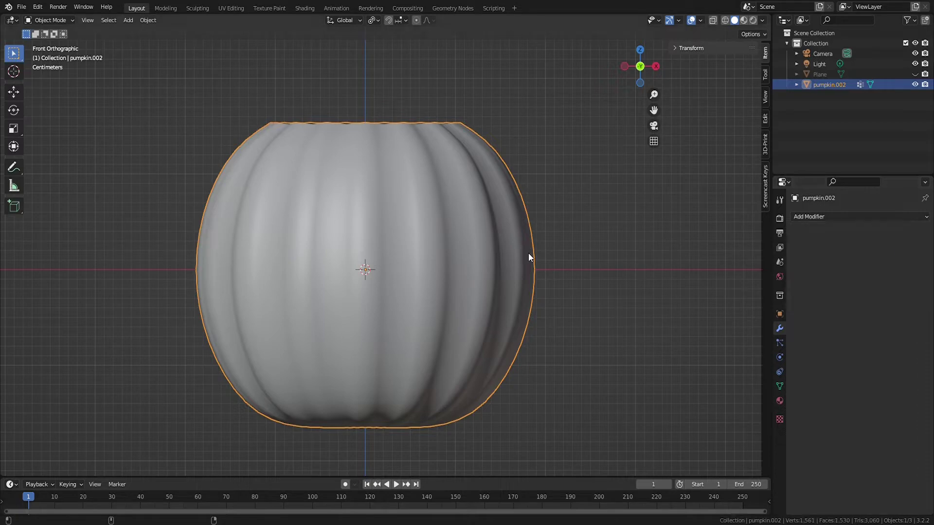
{"action": "mouse_move", "coordinate": [548, 250]}
{"action": "middle_mouse_down"}
{"action": "mouse_move", "coordinate": [504, 279]}
{"action": "mouse_move", "coordinate": [538, 263]}
{"action": "middle_mouse_up"}
{"action": "key", "text": "KP_1"}
- Knife-cut two slanted eye edges, a small pointed nose and a zigzag mouth outline into the front of the pumpkin mesh
{"action": "key", "text": "Tab"}
{"action": "key", "text": "k"}
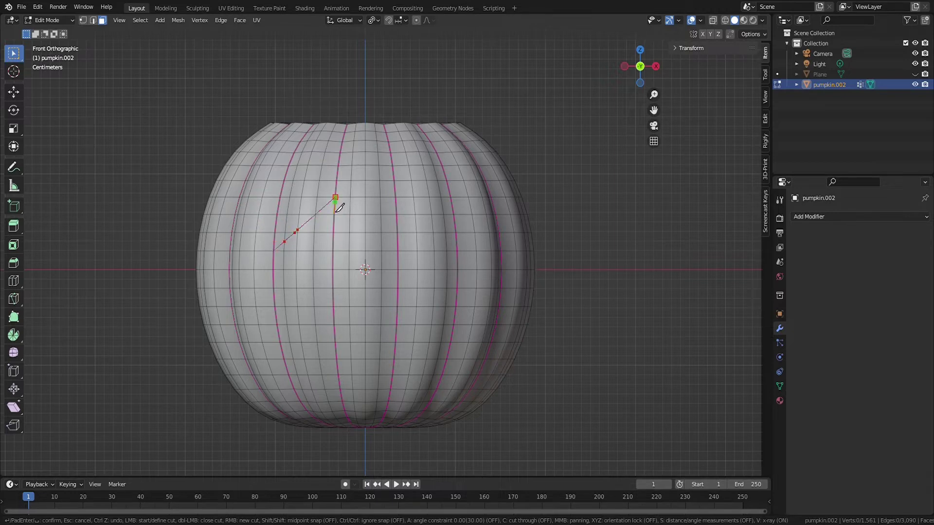
{"action": "left_click", "coordinate": [457, 252]}
{"action": "right_click", "coordinate": [458, 251]}
{"action": "left_click", "coordinate": [349, 288]}
{"action": "left_click", "coordinate": [365, 270]}
{"action": "key", "text": "Return"}
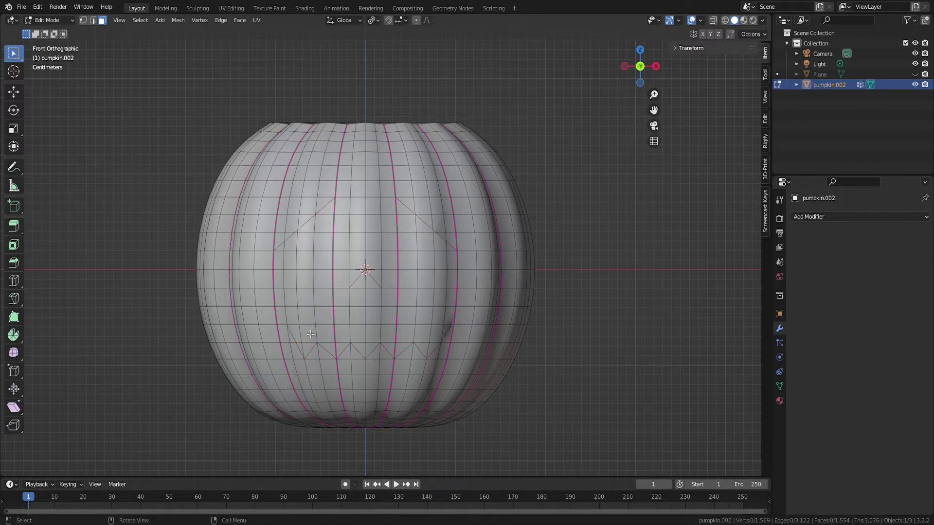
- Circle-select all the faces inside the eyes, nose and mouth outlined on the pumpkin
{"action": "key", "text": "c"}
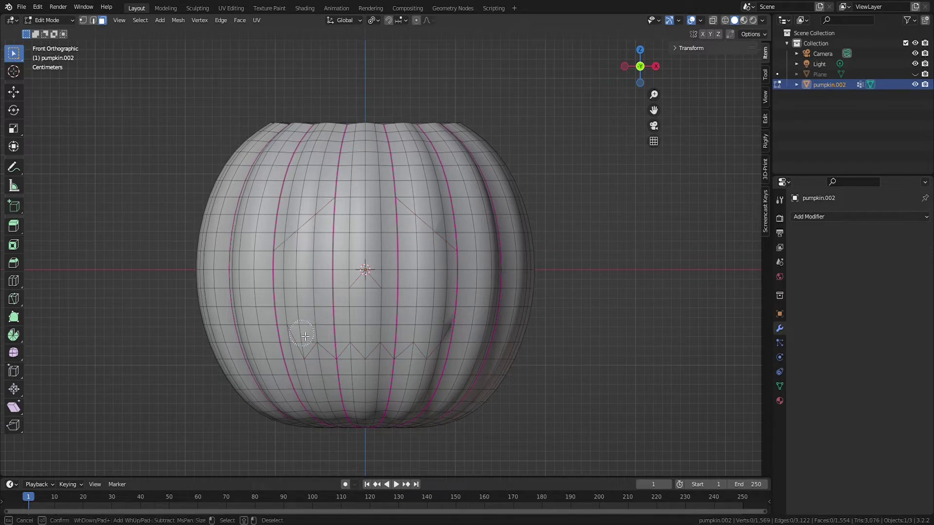
{"action": "left_click_drag", "start_coordinate": [299, 340], "coordinate": [450, 341]}
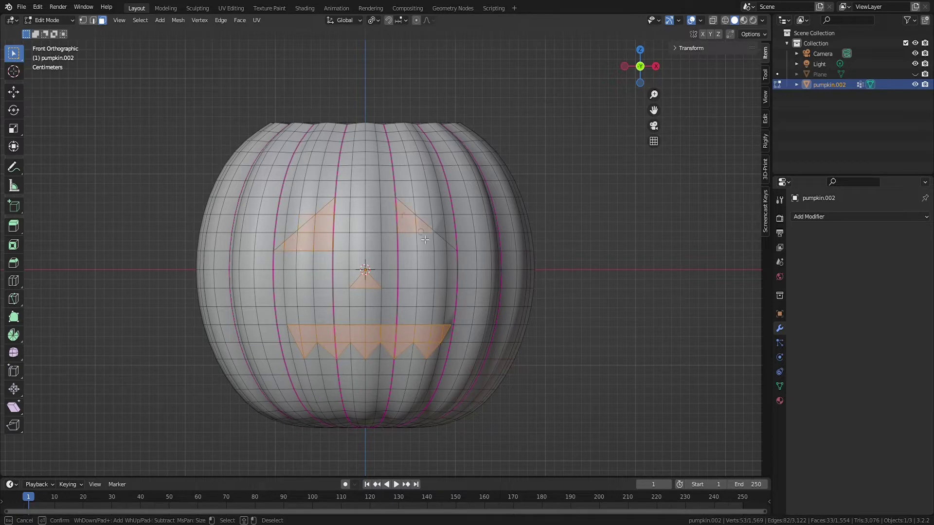
{"action": "left_click_drag", "start_coordinate": [425, 239], "coordinate": [450, 247]}
{"action": "key", "text": "Escape"}
{"action": "scroll", "coordinate": [571, 313], "scroll_direction": "up", "scroll_amount": 2}
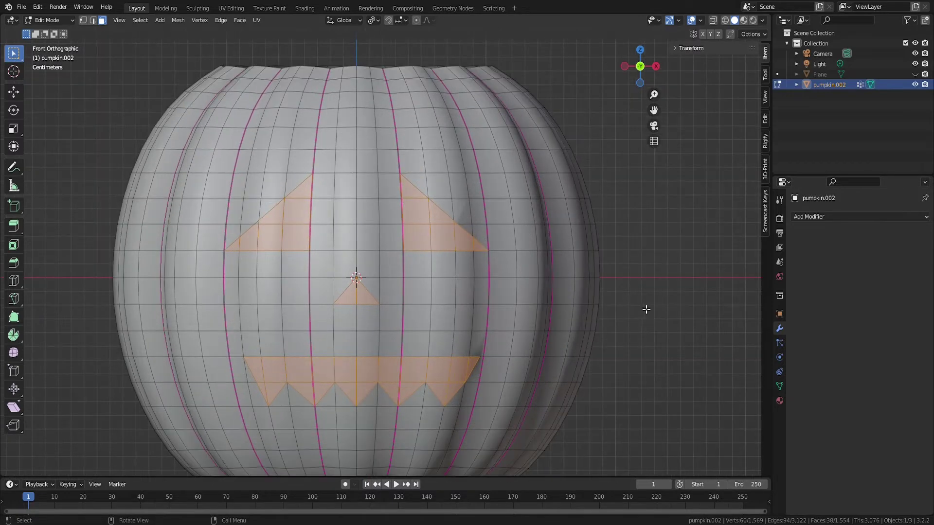
{"action": "middle_click_drag", "start_coordinate": [641, 312], "coordinate": [615, 313]}
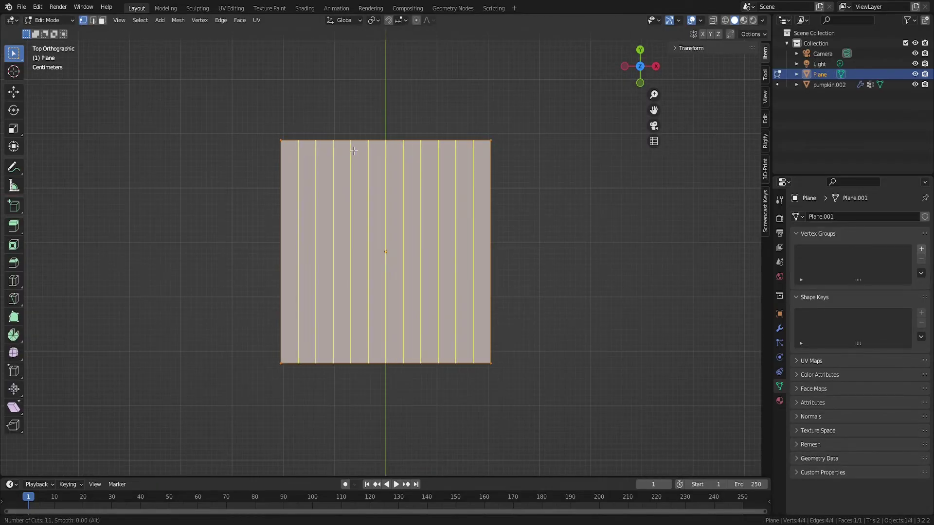
- Add nine evenly spaced vertical loop cuts to the plane and flatten it along Y into a wide strip
{"action": "scroll", "coordinate": [354, 151], "scroll_direction": "down", "scroll_amount": 2}
{"action": "left_click", "coordinate": [353, 151]}
{"action": "right_click", "coordinate": [354, 150]}
{"action": "key", "text": "a"}
{"action": "key", "text": "s"}
{"action": "key", "text": "y"}
{"action": "left_click", "coordinate": [402, 241]}
- Offset alternate vertices of the strip into a zigzag mouth and merge each end's vertices into a raised pointed corner
{"action": "left_click", "coordinate": [303, 224]}
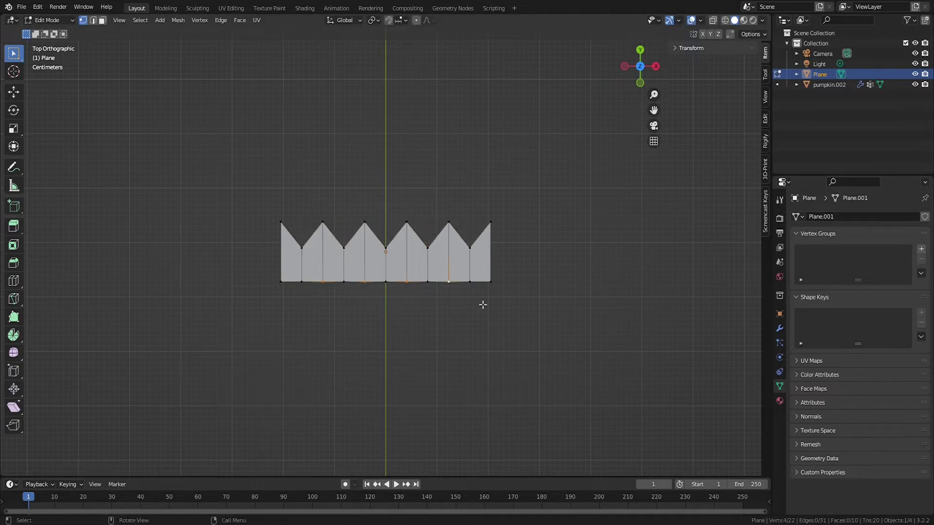
{"action": "left_click", "coordinate": [490, 281]}
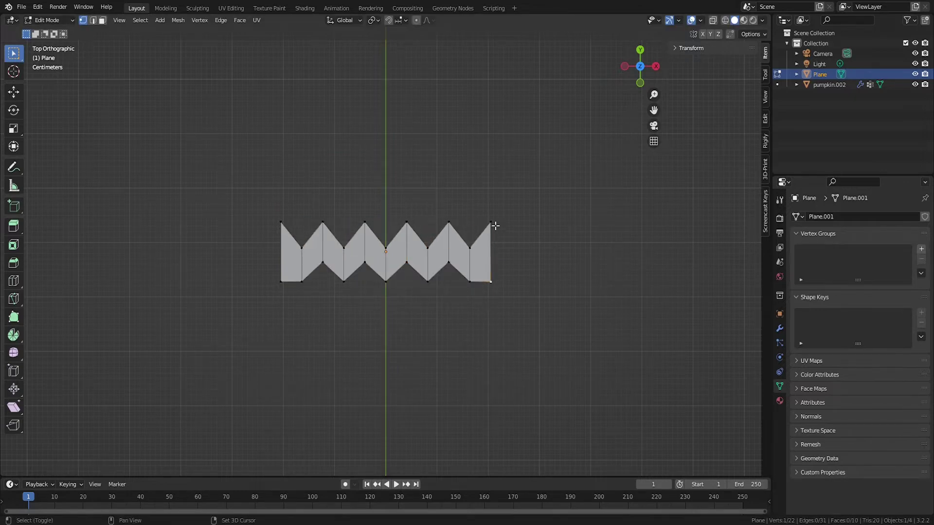
{"action": "left_click", "coordinate": [492, 223], "text": "shift"}
{"action": "key", "text": "m"}
{"action": "left_click", "coordinate": [492, 253], "text": "shift"}
{"action": "key", "text": "g"}
{"action": "key", "text": "y"}
{"action": "left_click", "coordinate": [488, 191]}
- Duplicate two mouth vertices up along Y, and copy that short edge along X as the base of the second eye
{"action": "scroll", "coordinate": [438, 204], "scroll_direction": "down", "scroll_amount": 1}
{"action": "left_click", "coordinate": [368, 226], "text": "shift"}
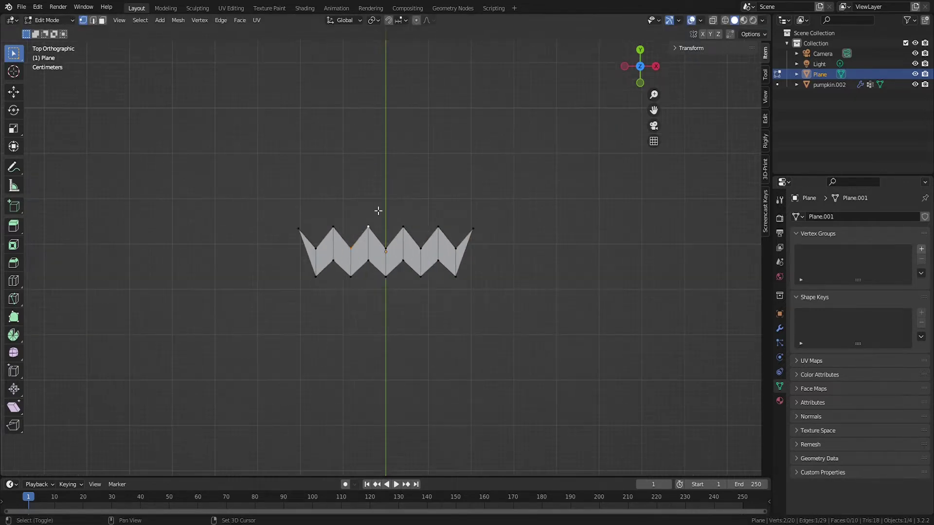
{"action": "key", "text": "shift+d"}
{"action": "key", "text": "y"}
{"action": "left_click", "coordinate": [401, 135]}
{"action": "key", "text": "shift+d"}
{"action": "key", "text": "x"}
{"action": "left_click", "coordinate": [483, 204]}
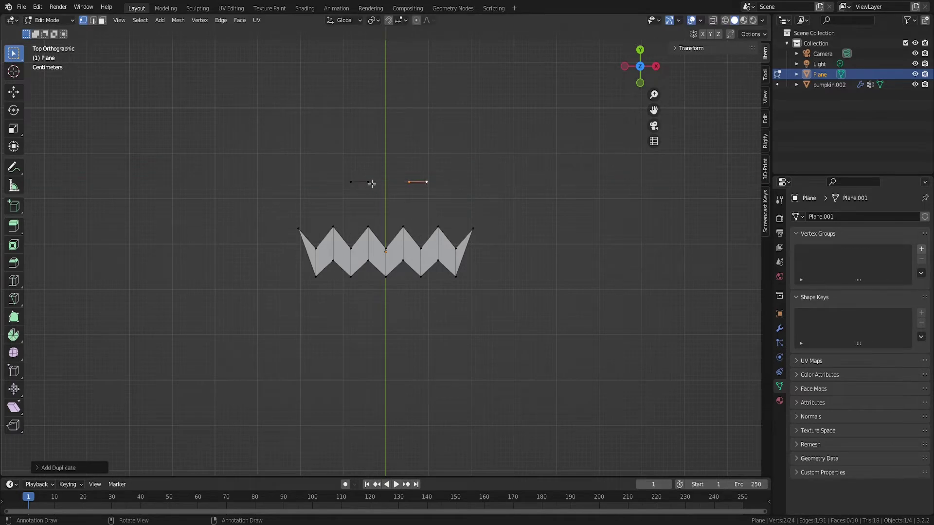
- Extrude both eye edges up along Y and merge each top edge at its center to form two triangles
{"action": "left_click", "coordinate": [364, 183], "text": "alt"}
{"action": "left_click", "coordinate": [420, 181], "text": "alt+shift"}
{"action": "key", "text": "e"}
{"action": "key", "text": "y"}
{"action": "left_click", "coordinate": [438, 116]}
{"action": "left_click", "coordinate": [365, 159], "text": "alt"}
{"action": "key", "text": "m"}
{"action": "key", "text": "c"}
{"action": "left_click", "coordinate": [424, 158], "text": "alt"}
{"action": "key", "text": "m"}
{"action": "key", "text": "c"}
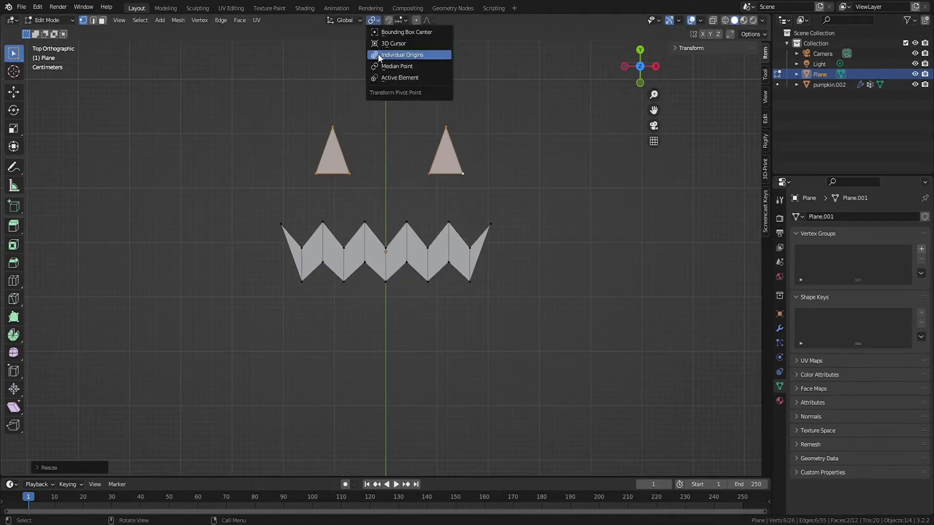
- Enlarge both triangular eyes about their individual origins and reposition them above the mouth
{"action": "key", "text": "s"}
{"action": "left_click", "coordinate": [494, 156]}
{"action": "key", "text": "g"}
{"action": "left_click", "coordinate": [409, 171]}
- Build a small triangular nose centred between the eyes and mouth from a flattened edge, extruded and merged to a point
{"action": "key", "text": "s"}
{"action": "key", "text": "y"}
{"action": "key", "text": "0"}
{"action": "key", "text": "Return"}
{"action": "left_click", "coordinate": [385, 181]}
{"action": "key", "text": "g"}
{"action": "left_click", "coordinate": [421, 185]}
{"action": "key", "text": "g"}
{"action": "key", "text": "x"}
{"action": "key", "text": "e"}
{"action": "key", "text": "m"}
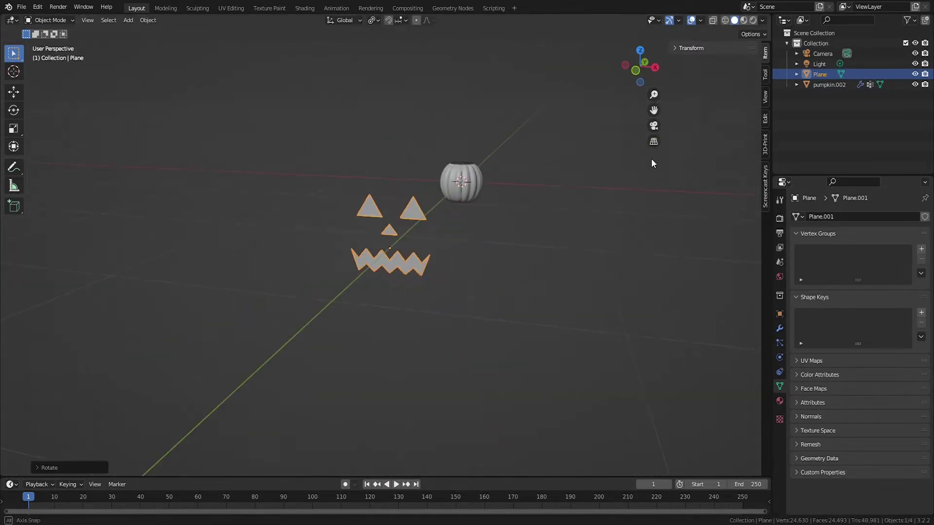
- Move the upright face plane in front of the pumpkin and scale it down to fit within the body
{"action": "key", "text": "g"}
{"action": "left_click", "coordinate": [510, 185]}
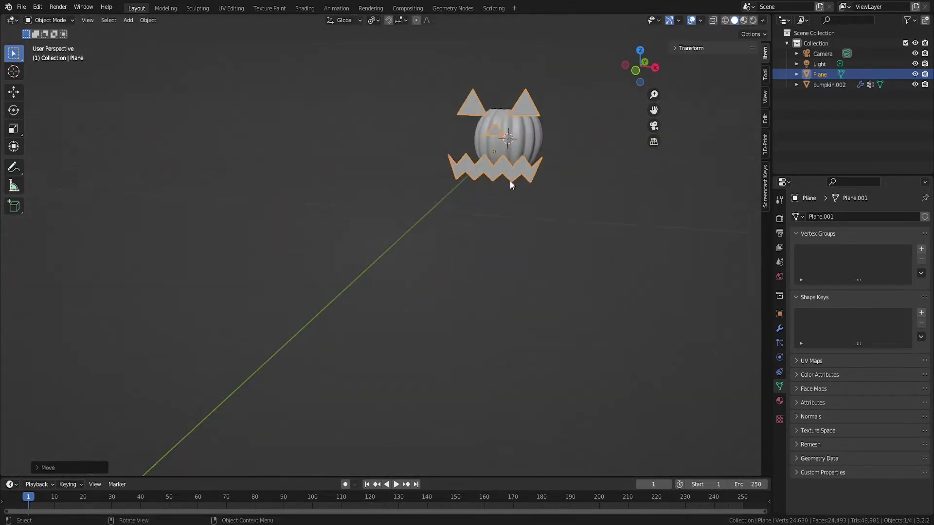
{"action": "scroll", "coordinate": [511, 185], "scroll_direction": "up", "scroll_amount": 4}
{"action": "middle_click_drag", "start_coordinate": [511, 185], "coordinate": [521, 203]}
{"action": "key", "text": "s"}
{"action": "left_click", "coordinate": [458, 210]}
{"action": "key", "text": "KP_1"}
{"action": "scroll", "coordinate": [492, 279], "scroll_direction": "up", "scroll_amount": 4}
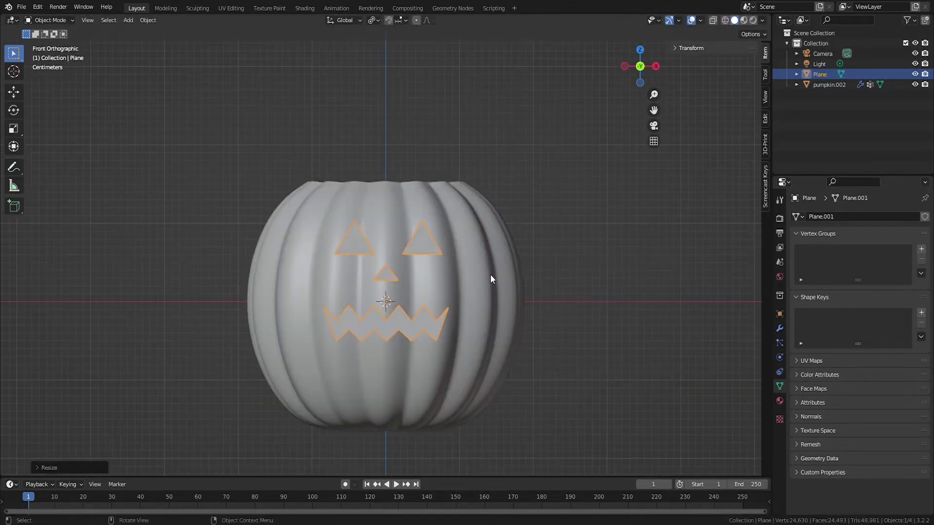
- Enlarge the face in the front view and shift it along Z to fill the pumpkin's front
{"action": "key", "text": "s"}
{"action": "left_click", "coordinate": [446, 250]}
{"action": "key", "text": "g"}
{"action": "key", "text": "z"}
{"action": "left_click", "coordinate": [444, 276]}
- Put the pumpkin body into Edit Mode and add the face plane to the selection as the cutting object
{"action": "middle_click_drag", "start_coordinate": [591, 278], "coordinate": [553, 282]}
{"action": "left_click", "coordinate": [529, 249]}
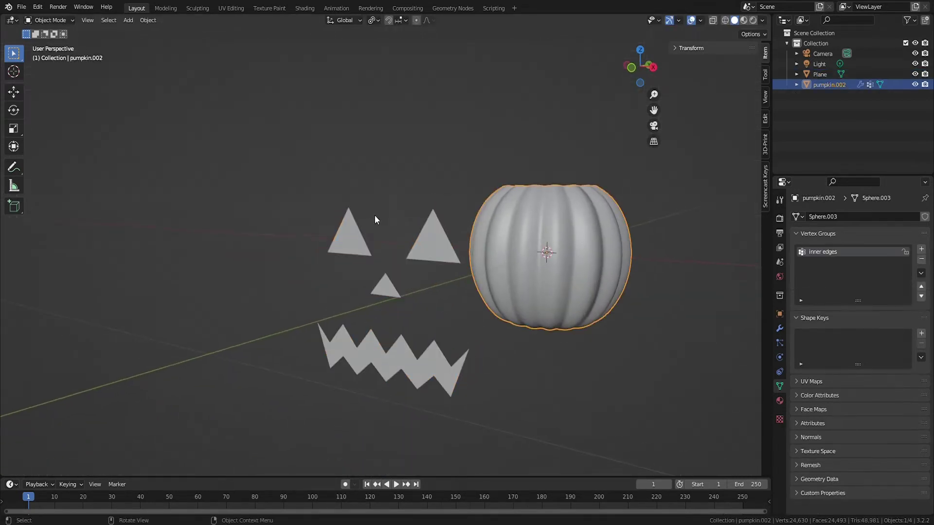
{"action": "key", "text": "Tab"}
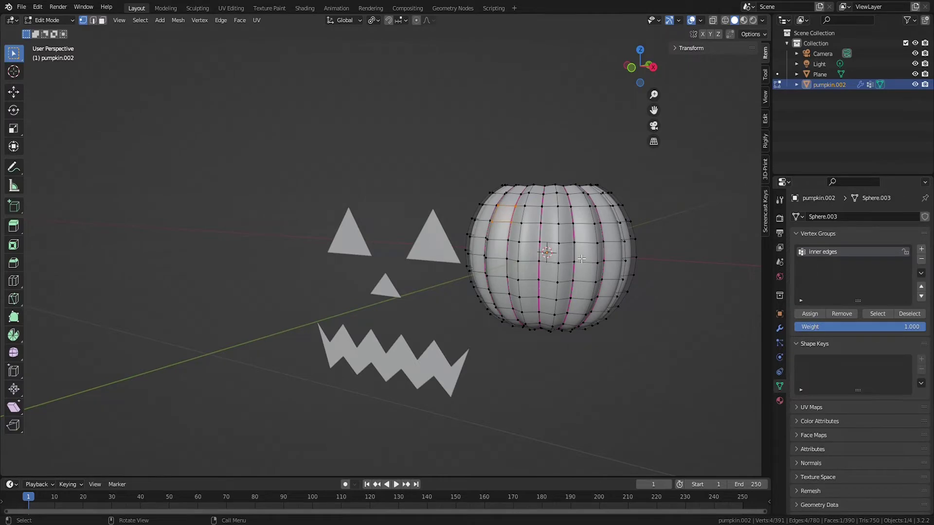
{"action": "key", "text": "Tab"}
{"action": "middle_click_drag", "start_coordinate": [443, 179], "coordinate": [404, 175]}
{"action": "key", "text": "Tab"}
{"action": "left_click", "coordinate": [367, 258], "text": "ctrl"}
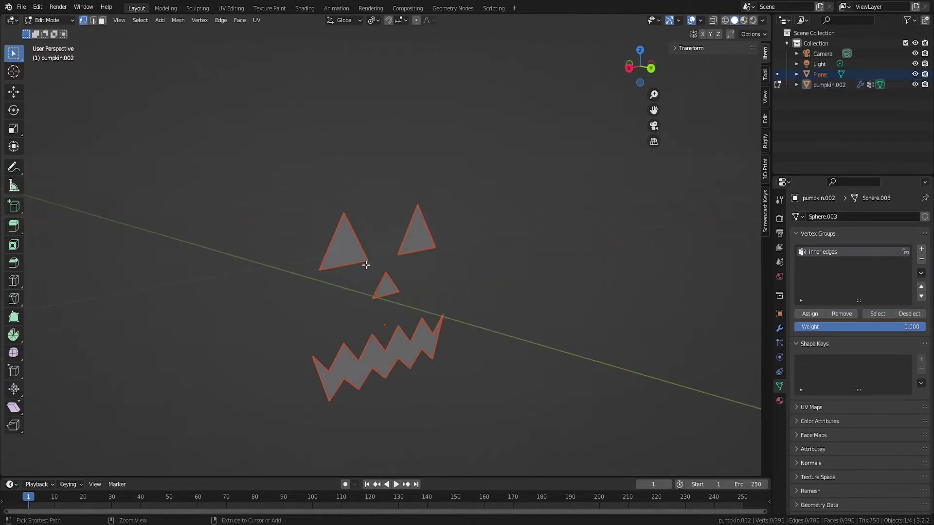
- Knife Project the face shapes onto the pumpkin body from the front view and check the cut from an angle
{"action": "key", "text": "KP_1"}
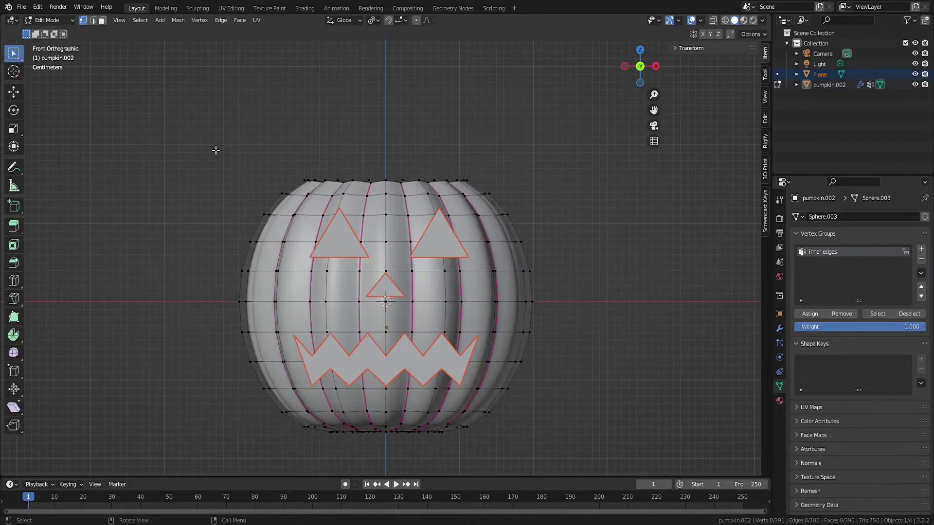
{"action": "left_click", "coordinate": [181, 20]}
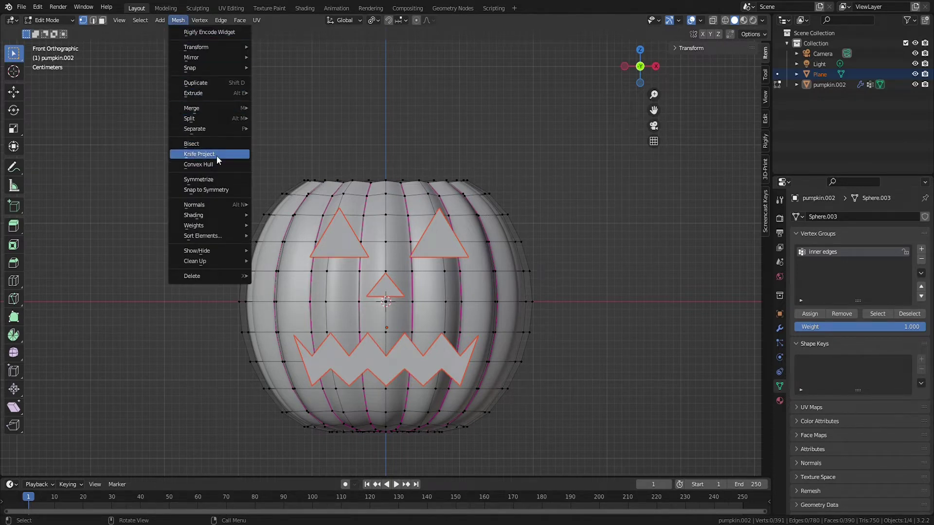
{"action": "left_click", "coordinate": [229, 153]}
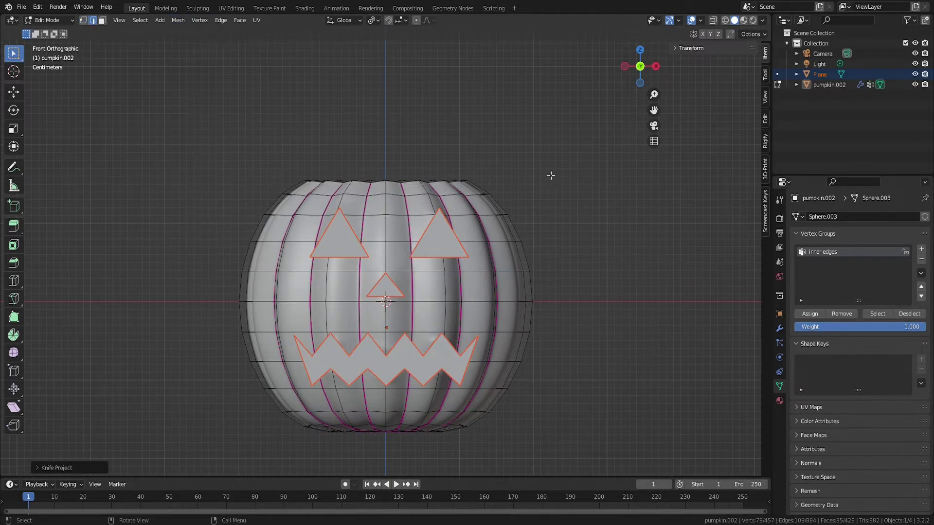
{"action": "middle_click_drag", "start_coordinate": [551, 176], "coordinate": [501, 182]}
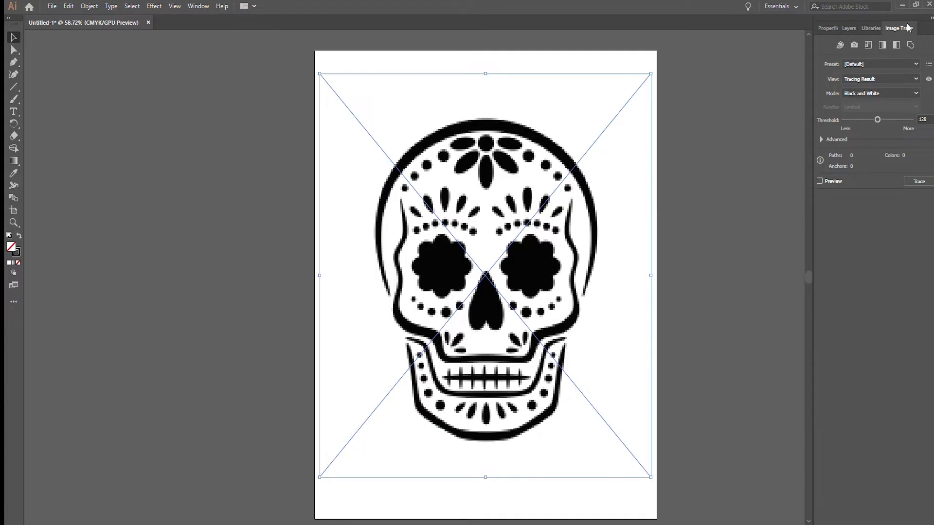
- Switch to Adobe Illustrator and pick an Image Trace preset for the sugar skull image
{"action": "left_click", "coordinate": [880, 66]}
{"action": "left_click", "coordinate": [884, 98]}
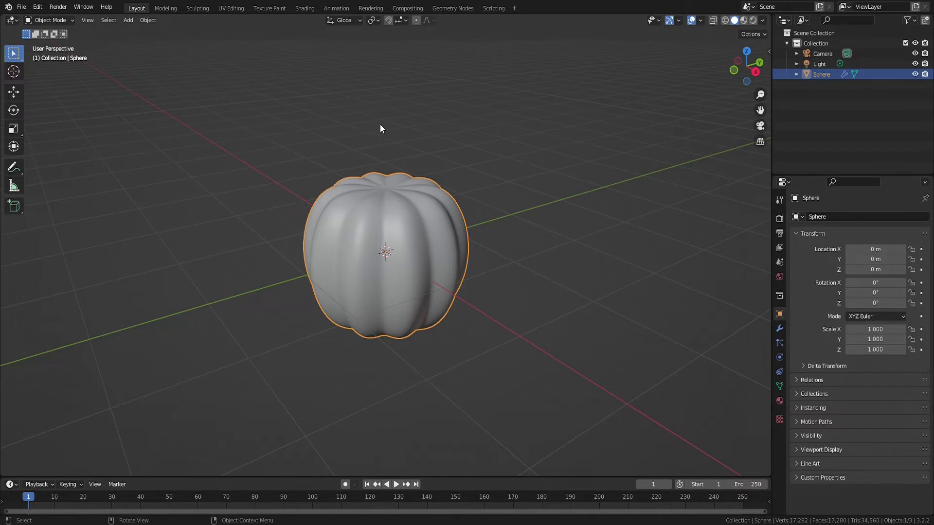
- In Blender's preferences, search the add-ons for svg and enable Import-Export: Scalable Vector Graphics (SVG) 1.1 format
{"action": "left_click", "coordinate": [13, 21]}
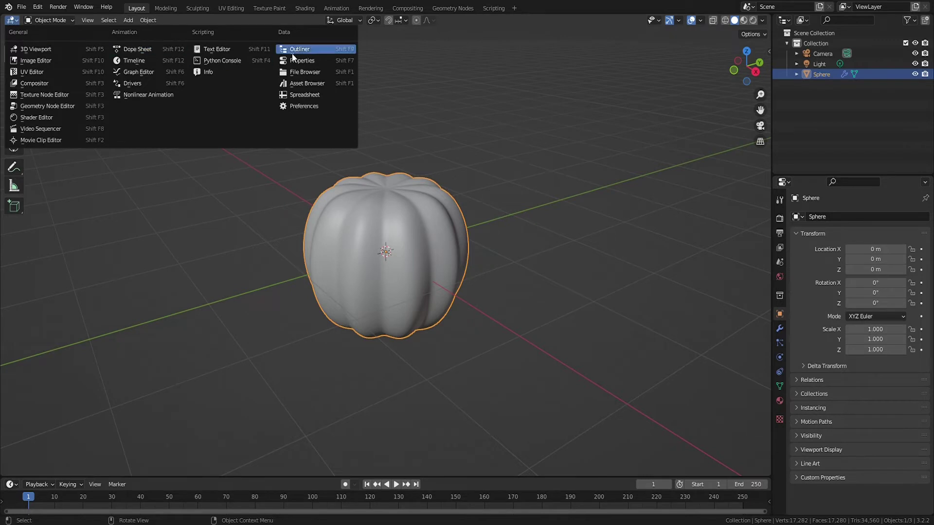
{"action": "left_click", "coordinate": [337, 107]}
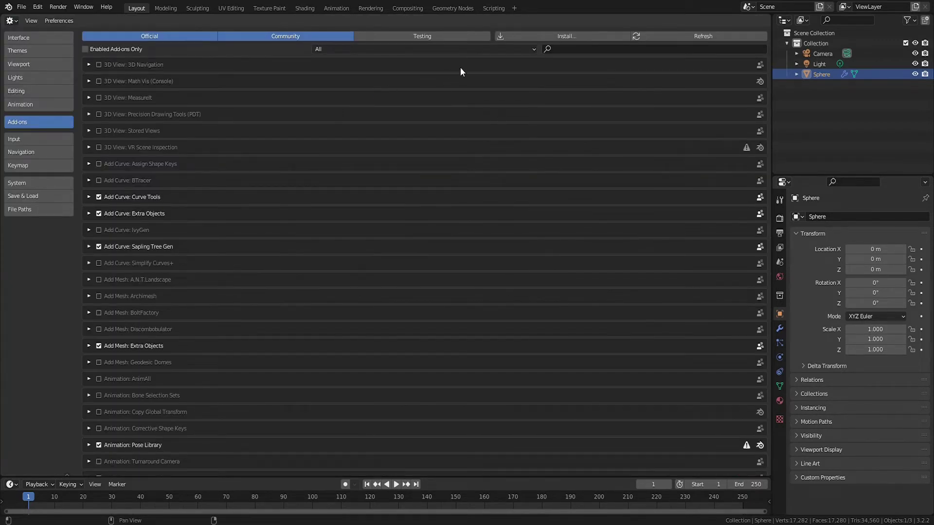
{"action": "left_click", "coordinate": [624, 48]}
{"action": "type", "text": "svg"}
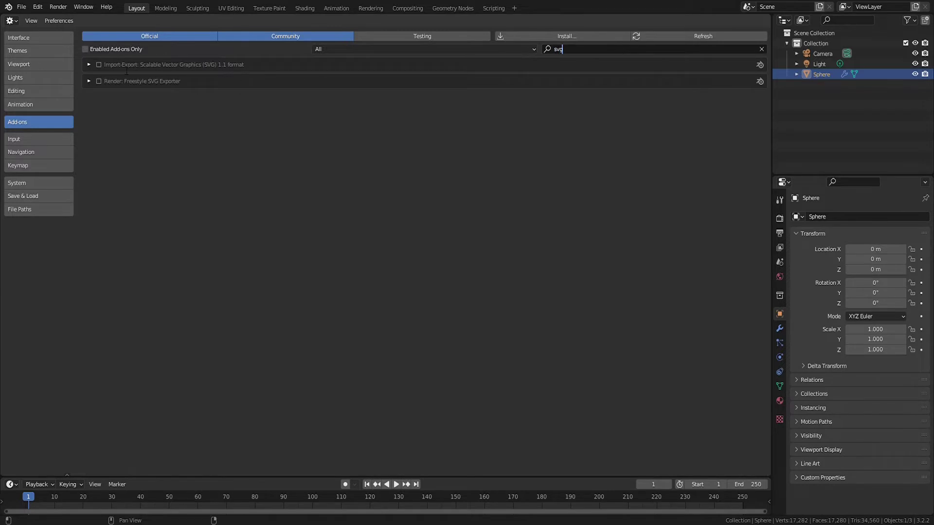
{"action": "left_click", "coordinate": [99, 65]}
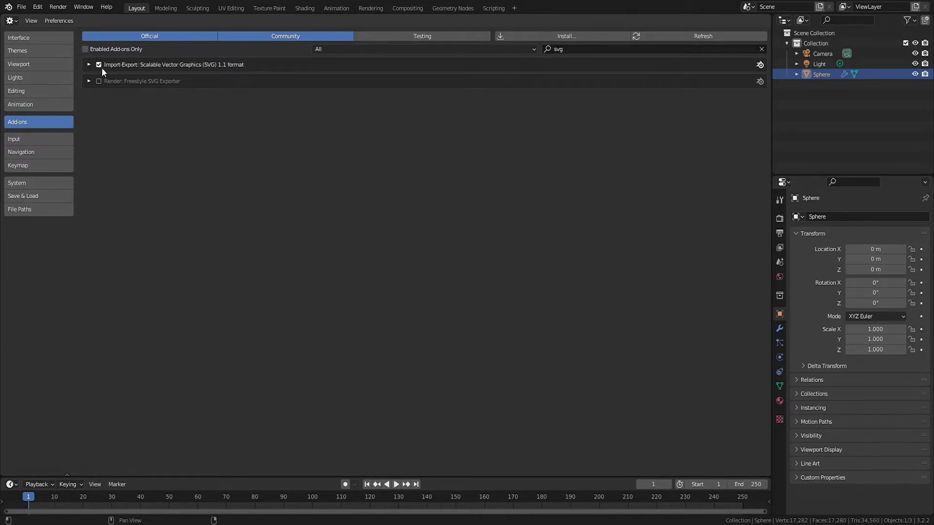
{"action": "left_click", "coordinate": [11, 22]}
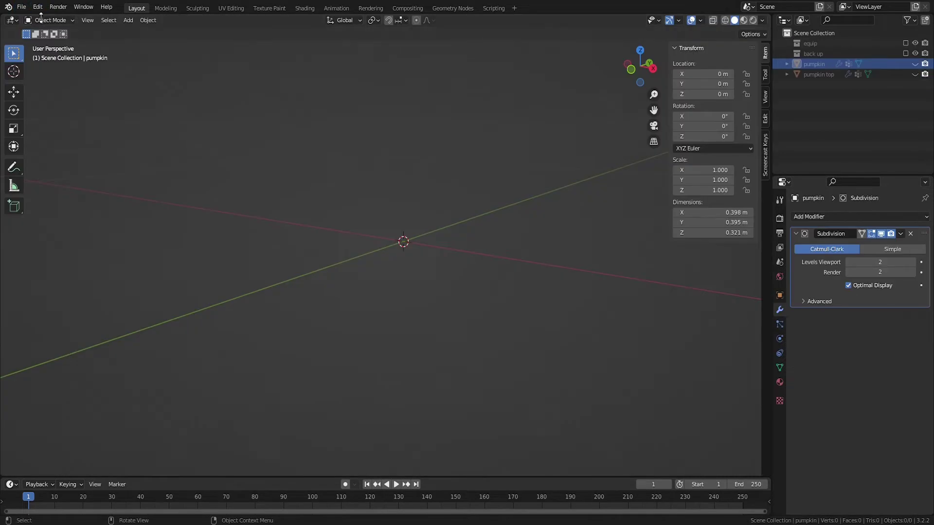
- Import the Scalable Vector Graphics file spooky jack1.svg into the scene
{"action": "left_click", "coordinate": [22, 7]}
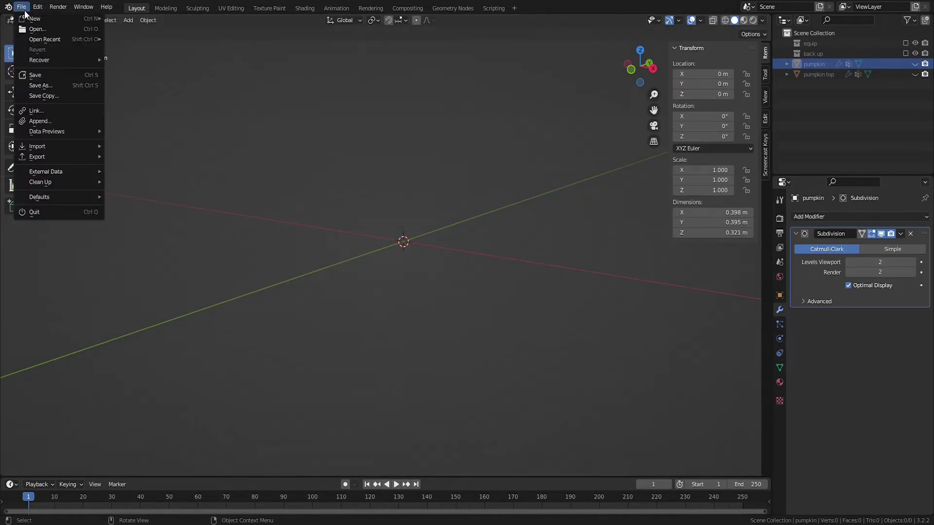
{"action": "mouse_move", "coordinate": [39, 148]}
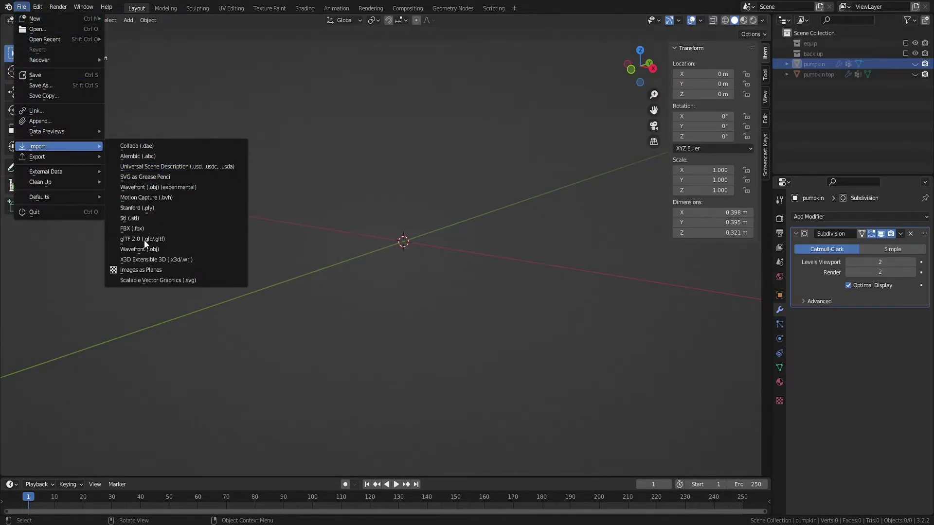
{"action": "left_click", "coordinate": [238, 281]}
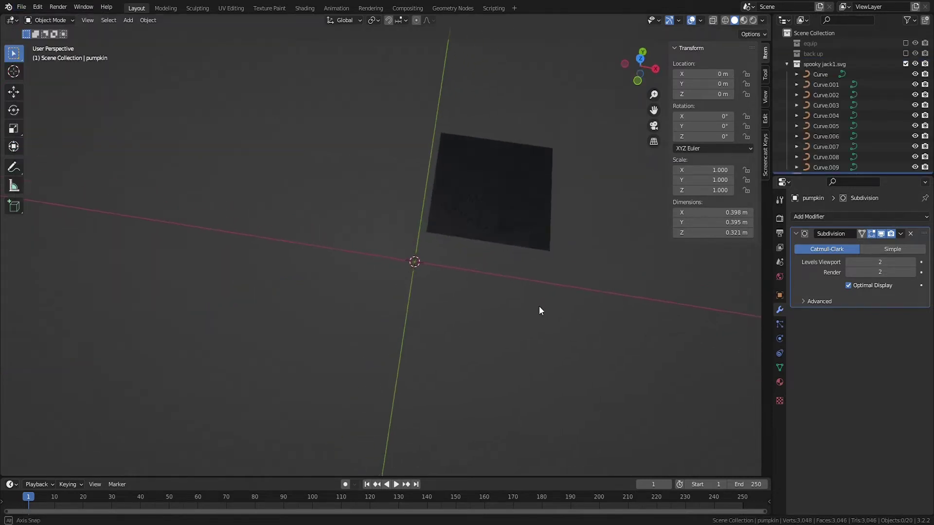
- Delete the square background curve behind the imported spooky face
{"action": "left_click", "coordinate": [530, 165]}
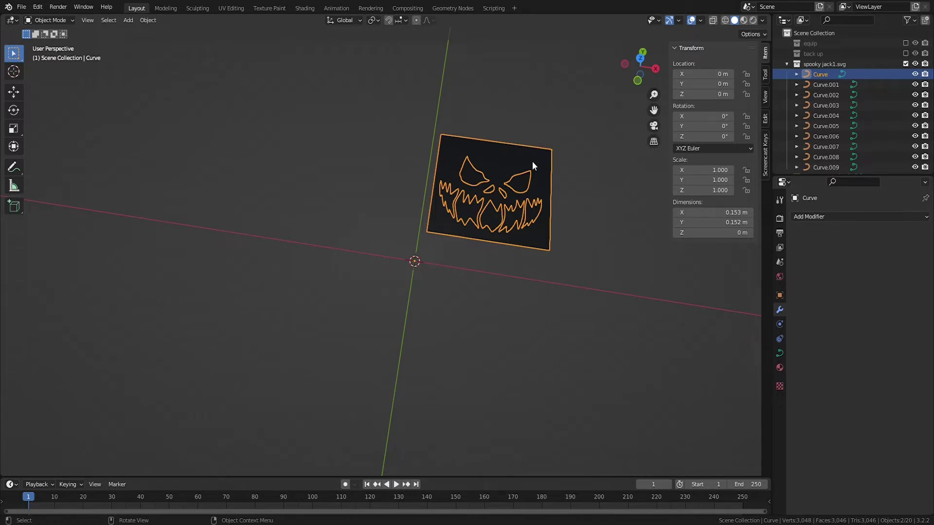
{"action": "key", "text": "x"}
{"action": "left_click", "coordinate": [516, 166]}
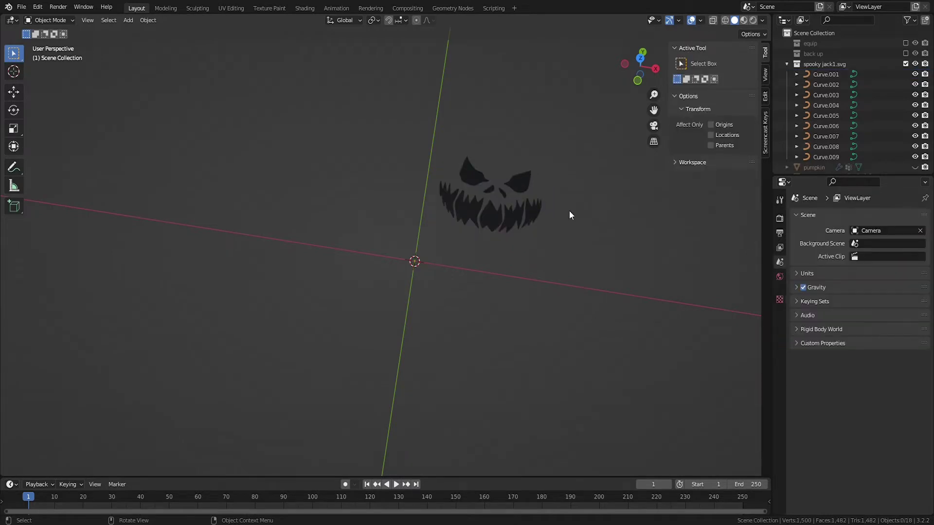
- Select all nine spooky face curves, including the mouth pieces, nostrils and eyes, and join them into one object
{"action": "left_click", "coordinate": [529, 219]}
{"action": "key", "text": "KP_Decimal"}
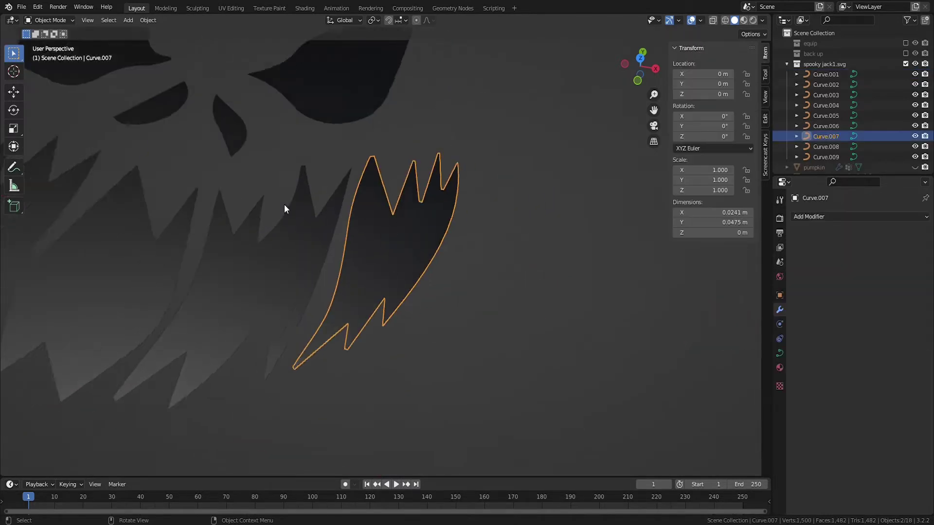
{"action": "scroll", "coordinate": [282, 234], "scroll_direction": "down", "scroll_amount": 5}
{"action": "left_click", "coordinate": [342, 283], "text": "shift"}
{"action": "left_click", "coordinate": [283, 277], "text": "shift"}
{"action": "left_click", "coordinate": [282, 276], "text": "shift"}
{"action": "left_click", "coordinate": [307, 253], "text": "shift"}
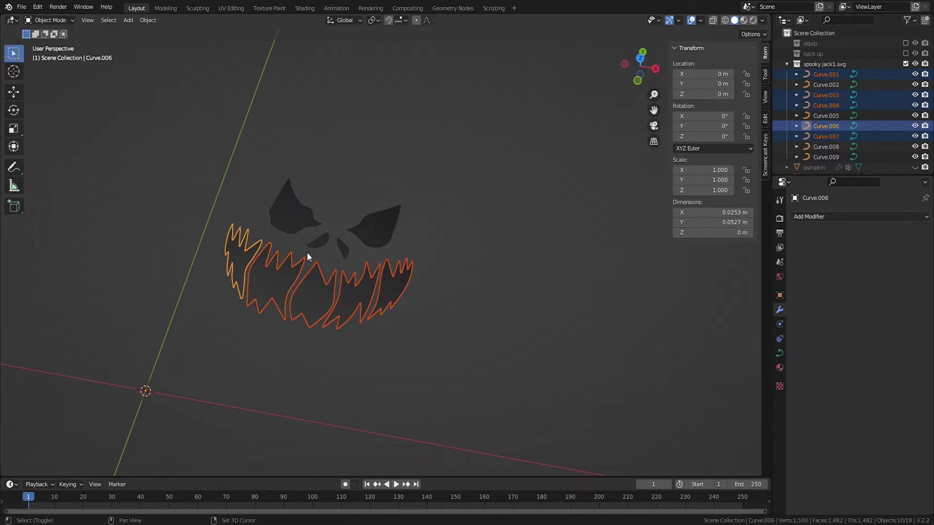
{"action": "left_click", "coordinate": [318, 242], "text": "shift"}
{"action": "left_click", "coordinate": [344, 248], "text": "shift"}
{"action": "left_click", "coordinate": [374, 225], "text": "shift"}
{"action": "left_click", "coordinate": [305, 208], "text": "shift"}
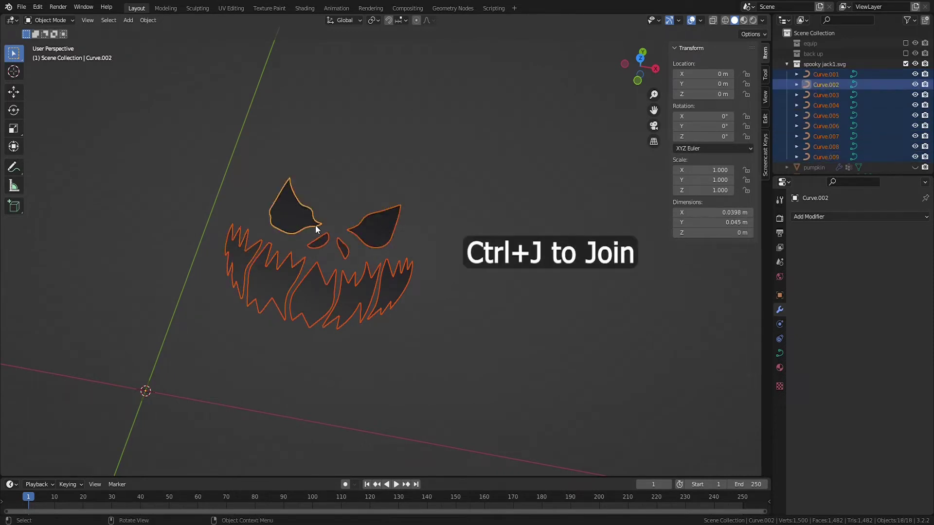
{"action": "key", "text": "ctrl+j"}
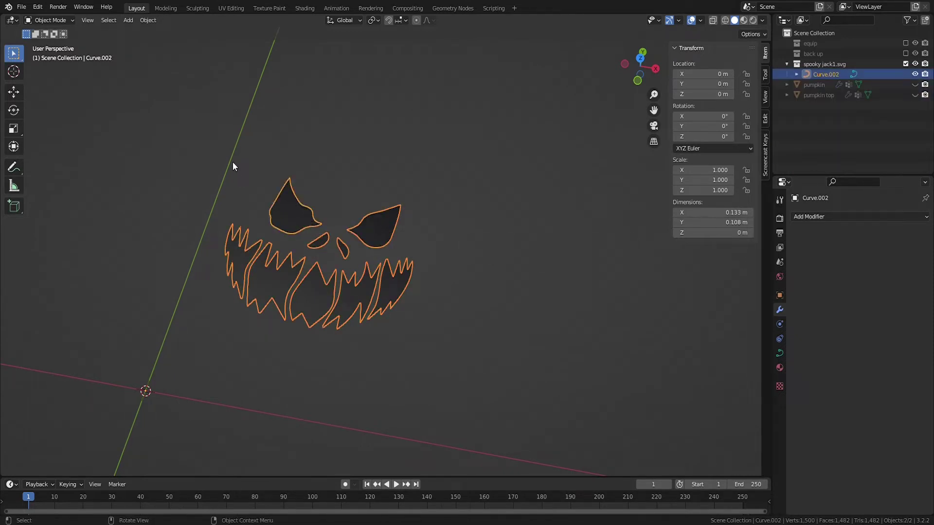
- Convert the joined spooky face curve to a mesh
{"action": "left_click", "coordinate": [148, 20]}
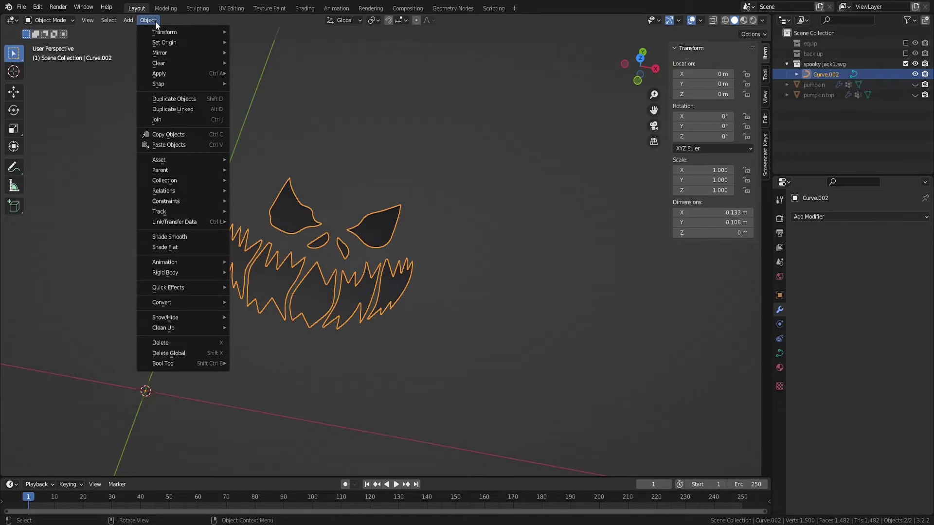
{"action": "mouse_move", "coordinate": [216, 303]}
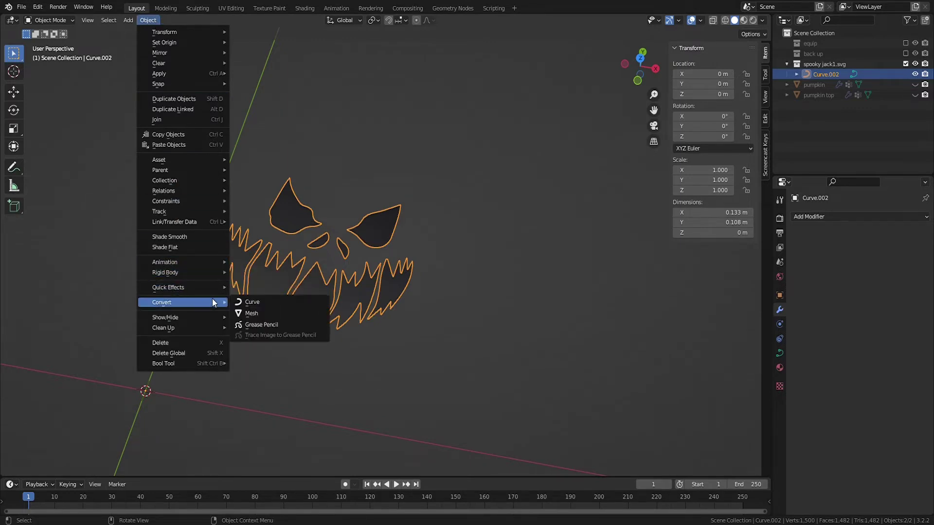
{"action": "left_click", "coordinate": [249, 314]}
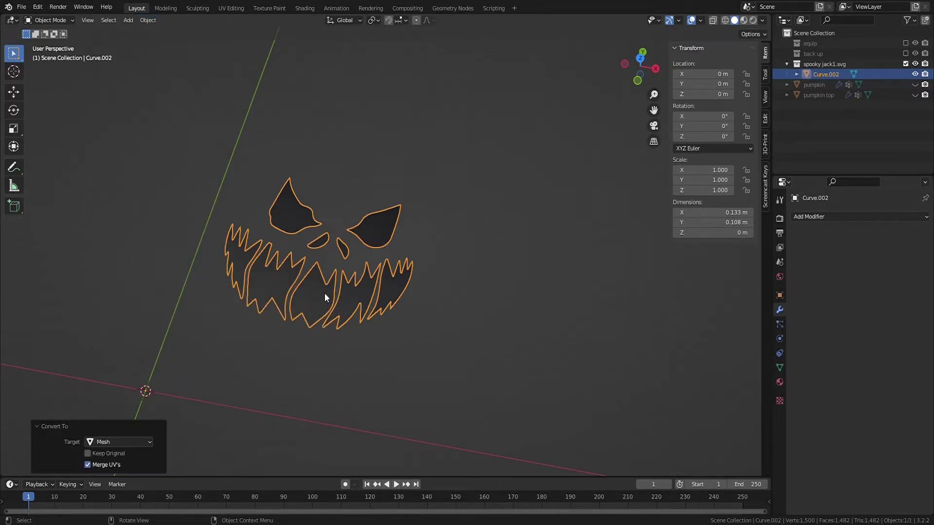
- Dissolve all inner edges of the face mesh so each eye, nostril and mouth piece is a single face
{"action": "key", "text": "Tab"}
{"action": "scroll", "coordinate": [338, 281], "scroll_direction": "up", "scroll_amount": 5}
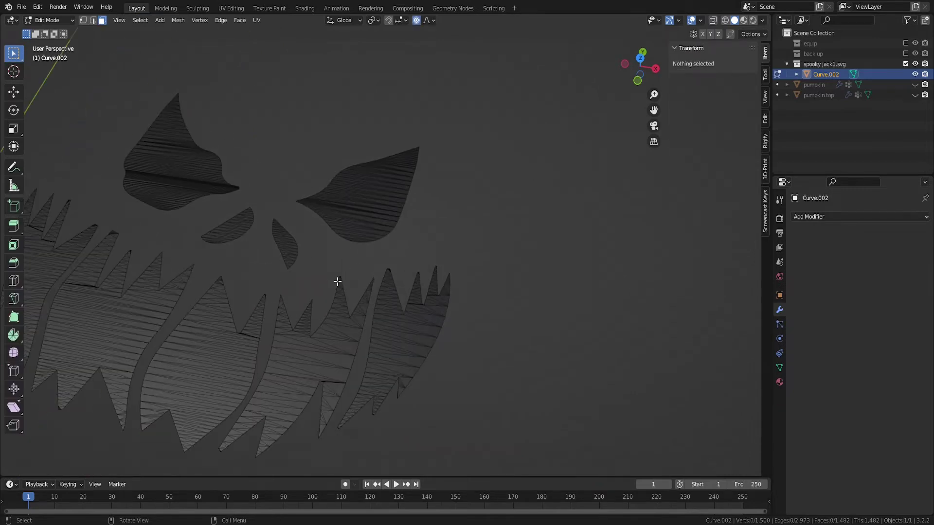
{"action": "middle_click_drag", "start_coordinate": [338, 281], "coordinate": [475, 278]}
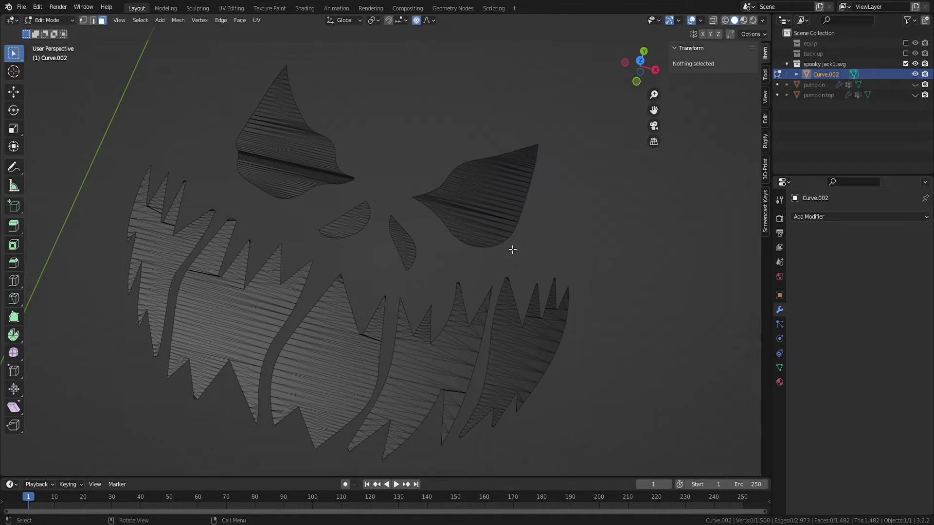
{"action": "key", "text": "a"}
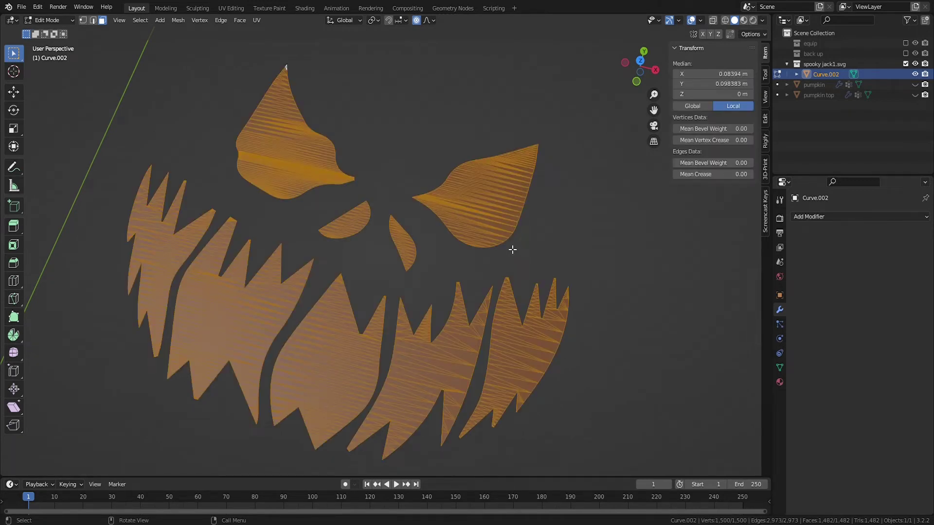
{"action": "key", "text": "ctrl+x"}
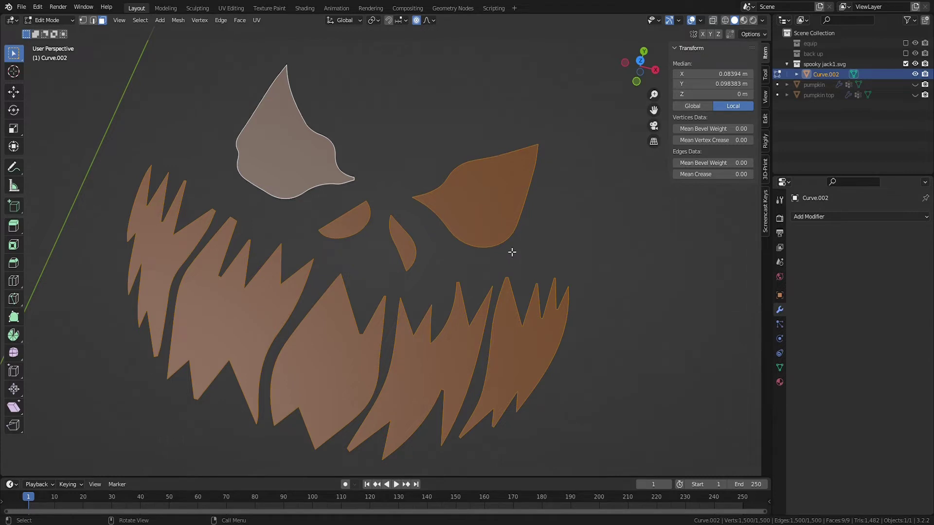
{"action": "key", "text": "Tab"}
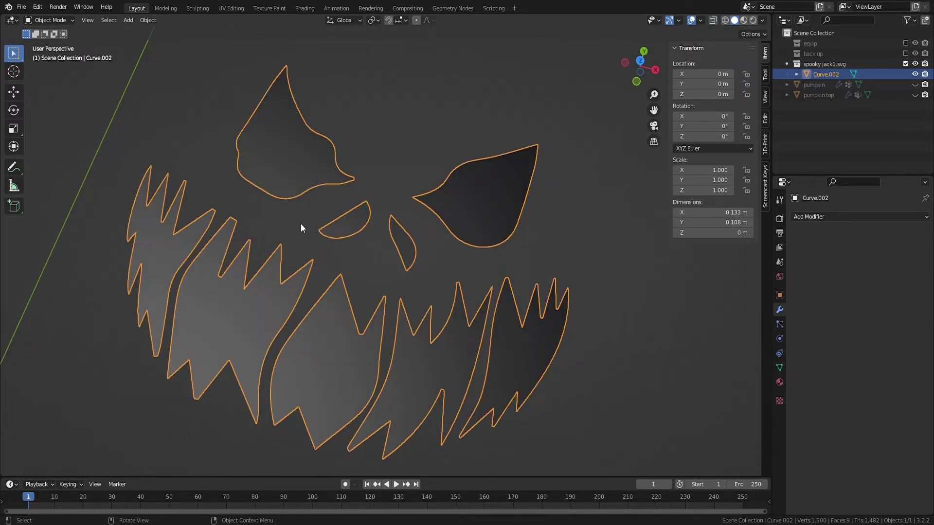
- Set the spooky face's origin to its geometry and rotate it 90° around the X axis
{"action": "middle_click_drag", "start_coordinate": [301, 224], "coordinate": [367, 220]}
{"action": "left_click", "coordinate": [148, 19]}
{"action": "mouse_move", "coordinate": [214, 42]}
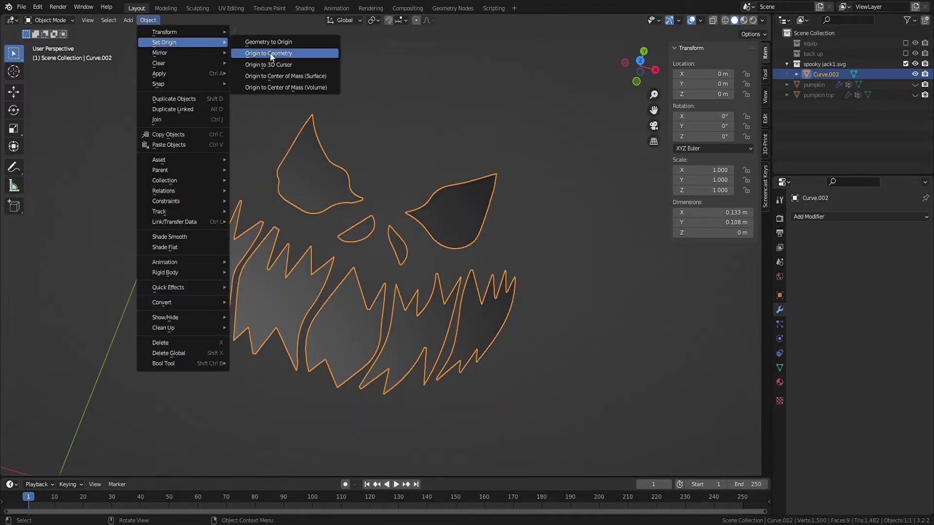
{"action": "left_click", "coordinate": [270, 54]}
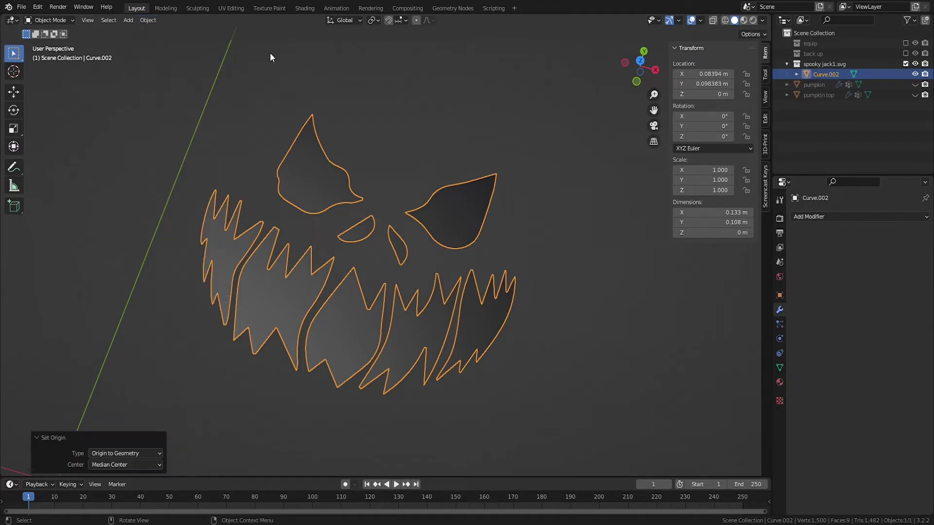
{"action": "type", "text": "rx"}
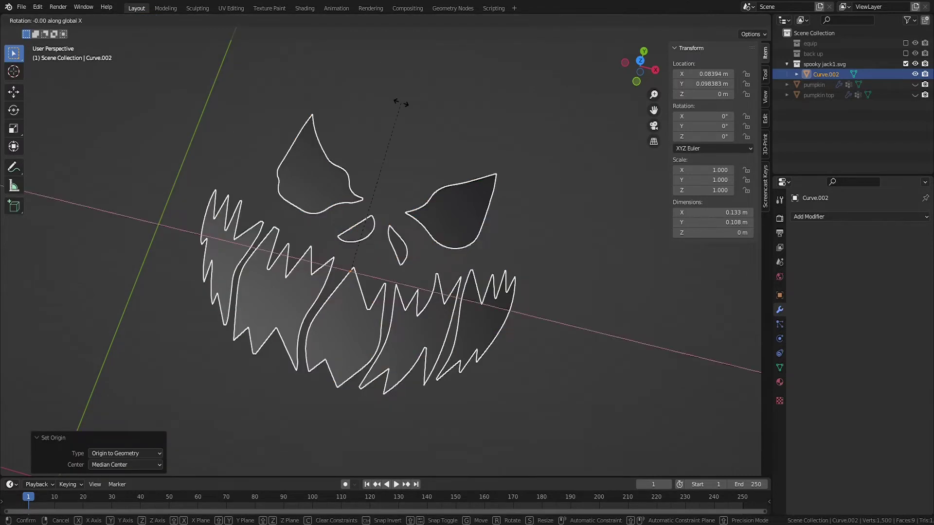
{"action": "type", "text": "90"}
{"action": "key", "text": "Return"}
- Snap the spooky face to the 3D cursor at the world origin and move it about -0.59 m along Y
{"action": "scroll", "coordinate": [323, 175], "scroll_direction": "down", "scroll_amount": 12}
{"action": "middle_click_drag", "start_coordinate": [259, 286], "coordinate": [348, 267]}
{"action": "key", "text": "shift+s"}
{"action": "left_click", "coordinate": [457, 292]}
{"action": "key", "text": "g"}
{"action": "key", "text": "y"}
{"action": "left_click", "coordinate": [542, 369]}
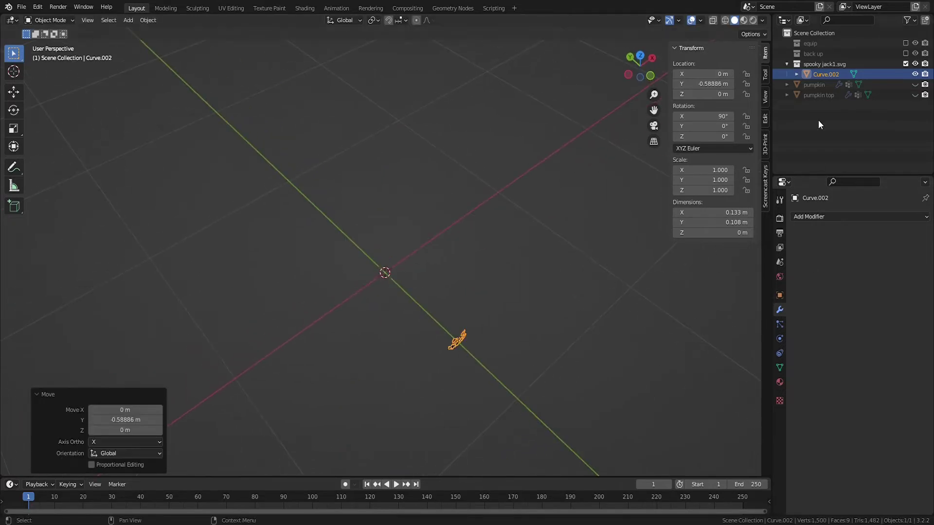
- Unhide the pumpkin body and, in front view, scale the spooky face up to about 1.92 to fit it
{"action": "left_click", "coordinate": [915, 85]}
{"action": "key", "text": "KP_1"}
{"action": "scroll", "coordinate": [437, 249], "scroll_direction": "up", "scroll_amount": 6}
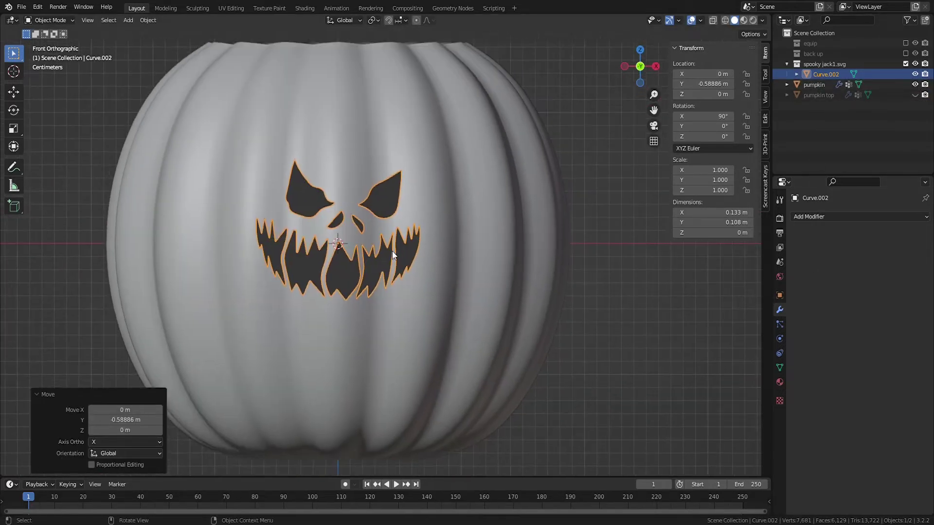
{"action": "scroll", "coordinate": [394, 257], "scroll_direction": "down", "scroll_amount": 3}
{"action": "left_click", "coordinate": [395, 263]}
{"action": "left_click", "coordinate": [395, 264]}
{"action": "key", "text": "s"}
{"action": "left_click", "coordinate": [694, 340]}
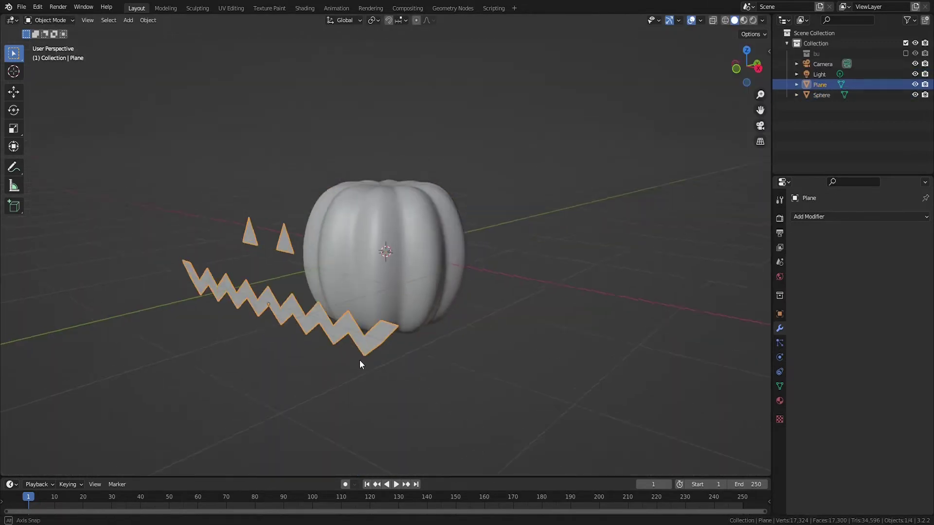
- In the zigzag-face pumpkin scene, add a Cast modifier to the face plane, targeting Sphere, with a factor of about 1.32
{"action": "mouse_move", "coordinate": [360, 360]}
{"action": "middle_mouse_down"}
{"action": "mouse_move", "coordinate": [408, 351]}
{"action": "mouse_move", "coordinate": [343, 364]}
{"action": "middle_mouse_up"}
{"action": "left_click", "coordinate": [798, 216]}
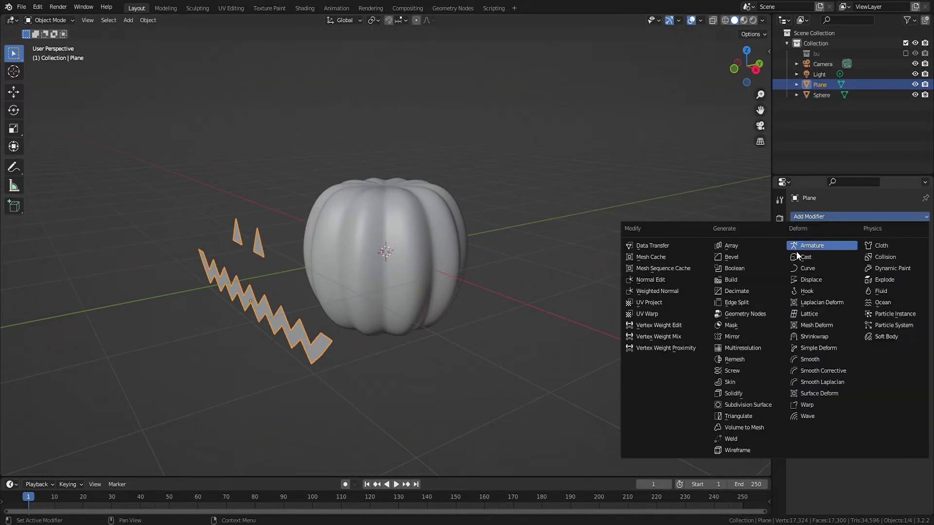
{"action": "left_click", "coordinate": [840, 256]}
{"action": "middle_click_drag", "start_coordinate": [447, 254], "coordinate": [439, 299]}
{"action": "left_click_drag", "start_coordinate": [871, 275], "coordinate": [900, 275]}
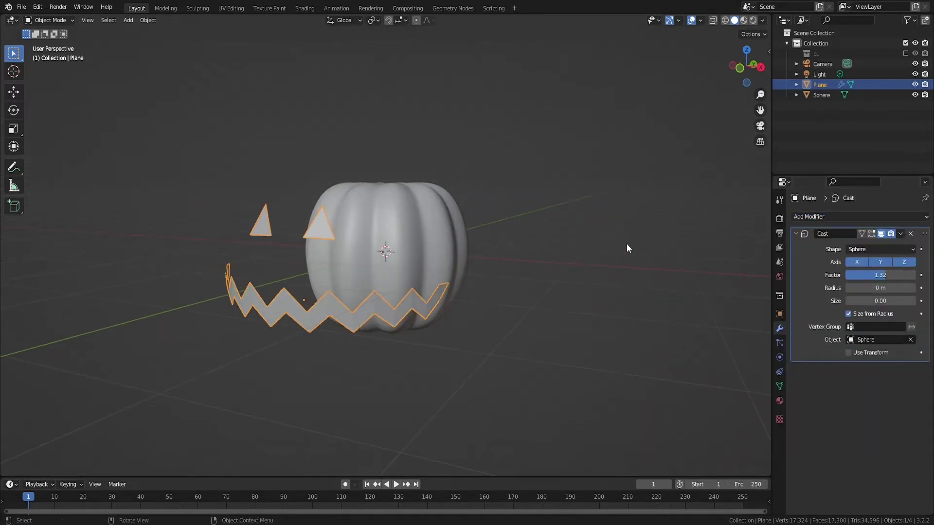
- Move the zigzag face about 0.90 m along Y and lower its Cast factor to about 1.05
{"action": "key", "text": "g"}
{"action": "key", "text": "y"}
{"action": "left_click", "coordinate": [680, 236]}
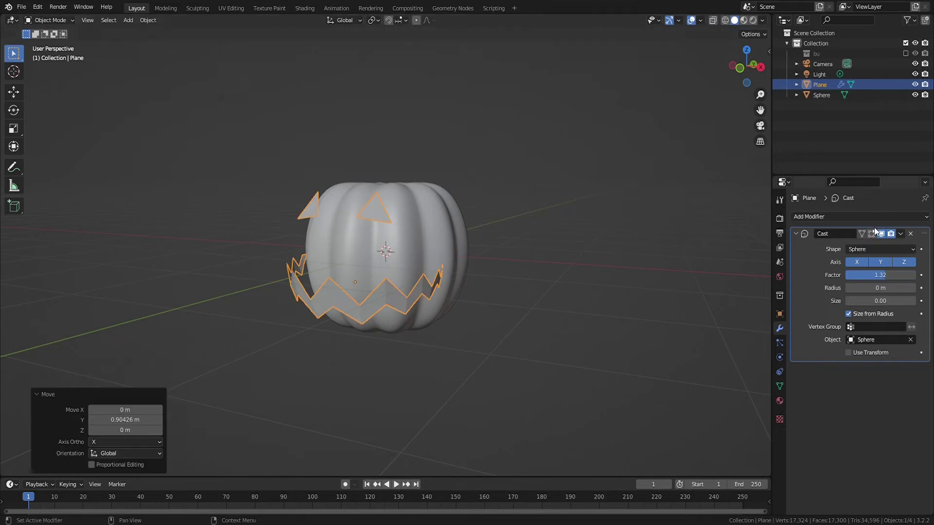
{"action": "left_click_drag", "start_coordinate": [890, 275], "coordinate": [881, 275]}
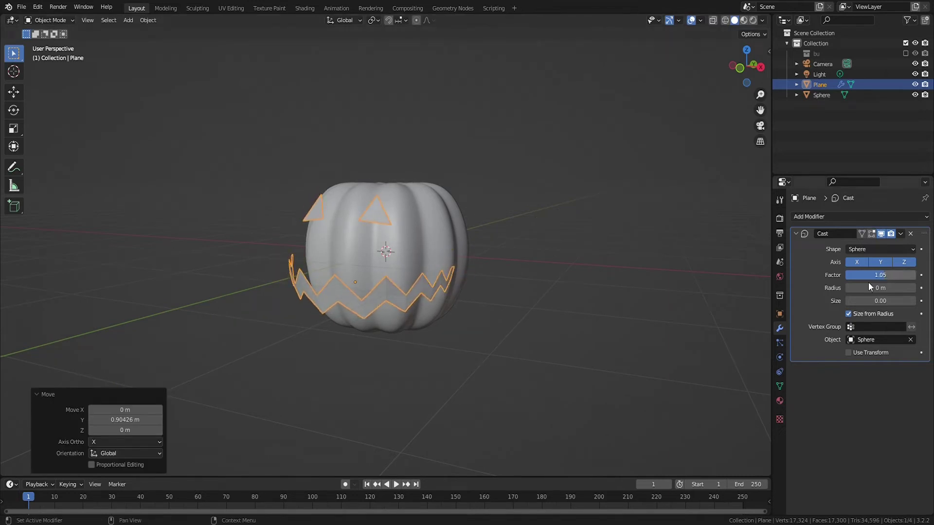
{"action": "mouse_move", "coordinate": [541, 303]}
{"action": "middle_mouse_down"}
{"action": "mouse_move", "coordinate": [620, 304]}
{"action": "mouse_move", "coordinate": [487, 310]}
{"action": "mouse_move", "coordinate": [542, 307]}
{"action": "middle_mouse_up"}
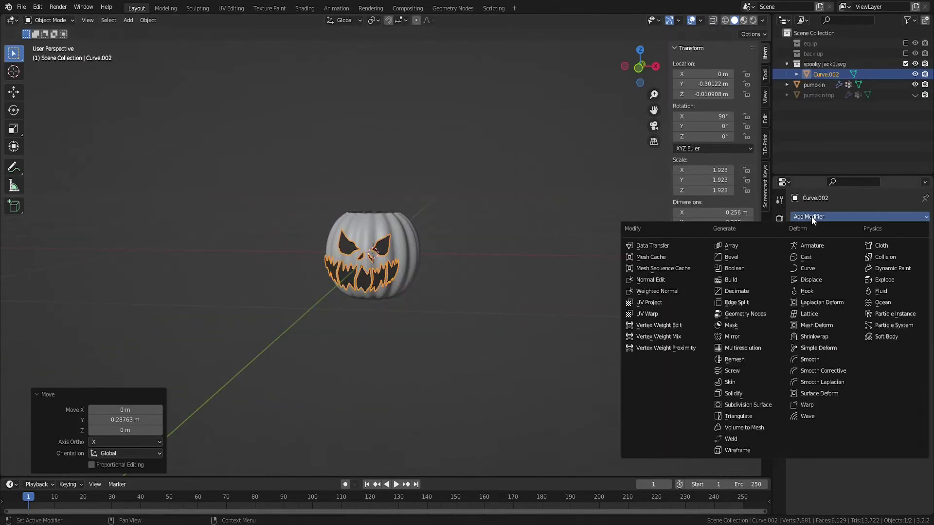
- Add a Cast modifier to the spooky face with the pumpkin as its object and adjust the factor to about 1.14
{"action": "left_click", "coordinate": [817, 257]}
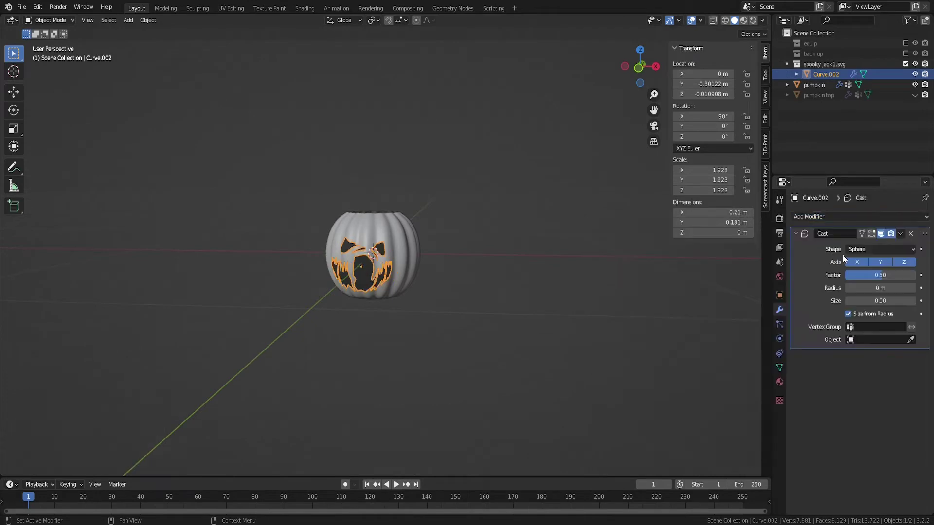
{"action": "scroll", "coordinate": [547, 270], "scroll_direction": "up", "scroll_amount": 6}
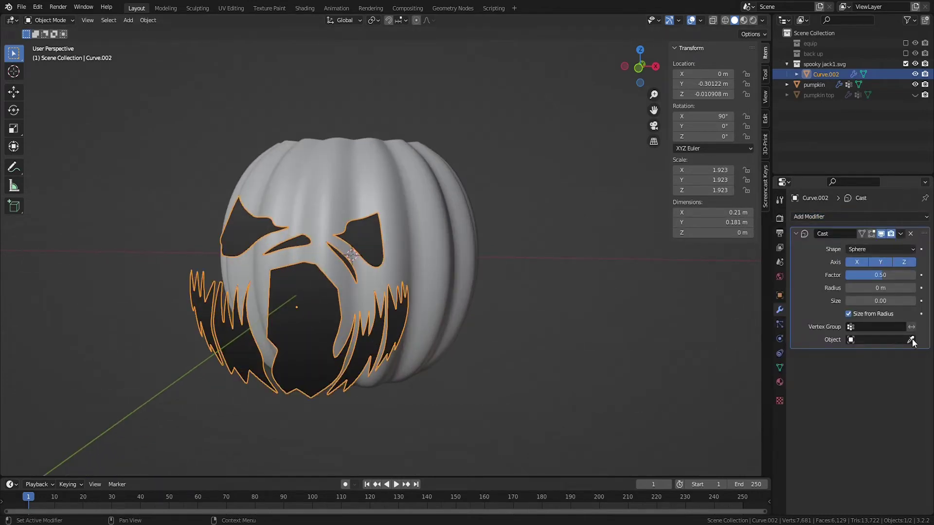
{"action": "left_click", "coordinate": [911, 339]}
{"action": "left_click", "coordinate": [440, 259]}
{"action": "middle_click_drag", "start_coordinate": [554, 255], "coordinate": [467, 256]}
{"action": "left_click_drag", "start_coordinate": [862, 276], "coordinate": [915, 275]}
{"action": "middle_click_drag", "start_coordinate": [491, 261], "coordinate": [586, 255]}
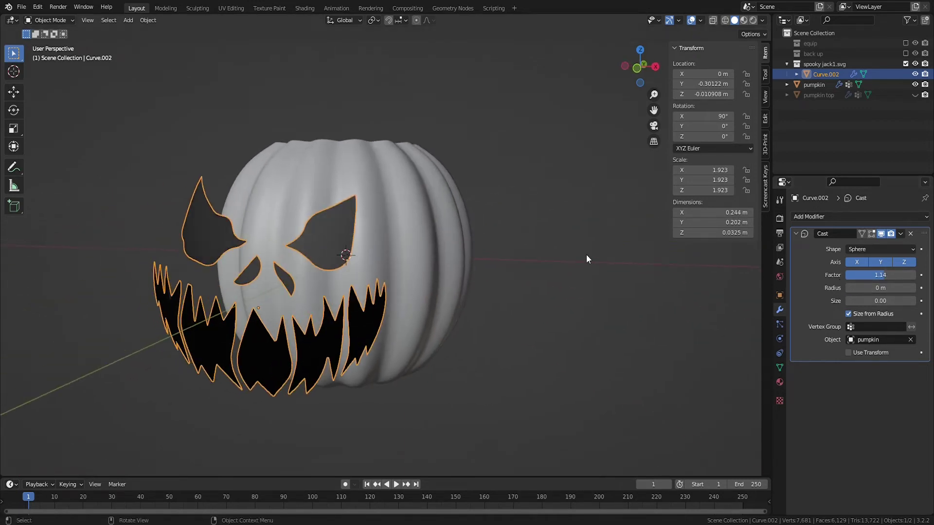
{"action": "key", "text": "KP_1"}
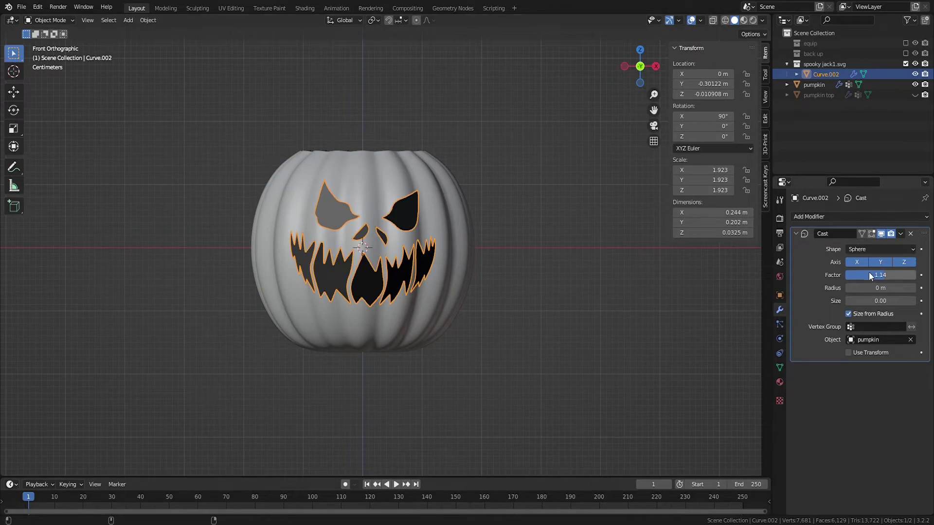
{"action": "left_click_drag", "start_coordinate": [870, 276], "coordinate": [882, 275]}
- Enter Edit Mode on the pumpkin with the spooky face also selected and Knife Project the face onto it in front view
{"action": "left_click", "coordinate": [466, 266]}
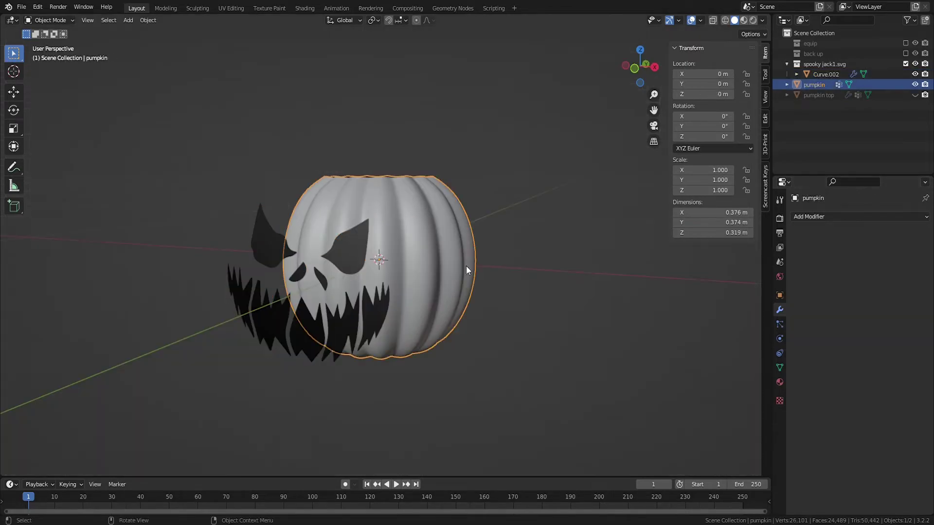
{"action": "key", "text": "Tab"}
{"action": "middle_click_drag", "start_coordinate": [525, 250], "coordinate": [470, 266]}
{"action": "left_click", "coordinate": [475, 372]}
{"action": "middle_click_drag", "start_coordinate": [286, 348], "coordinate": [228, 327]}
{"action": "left_click", "coordinate": [249, 299]}
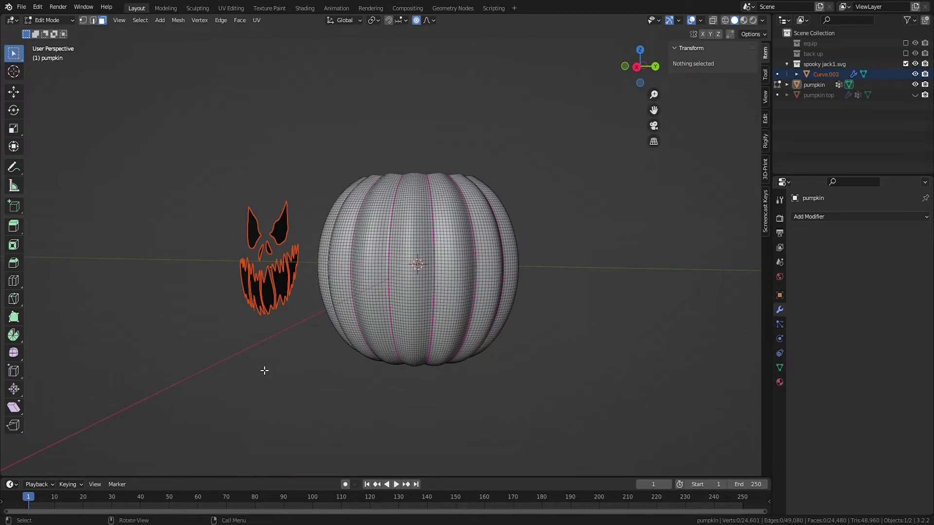
{"action": "key", "text": "KP_1"}
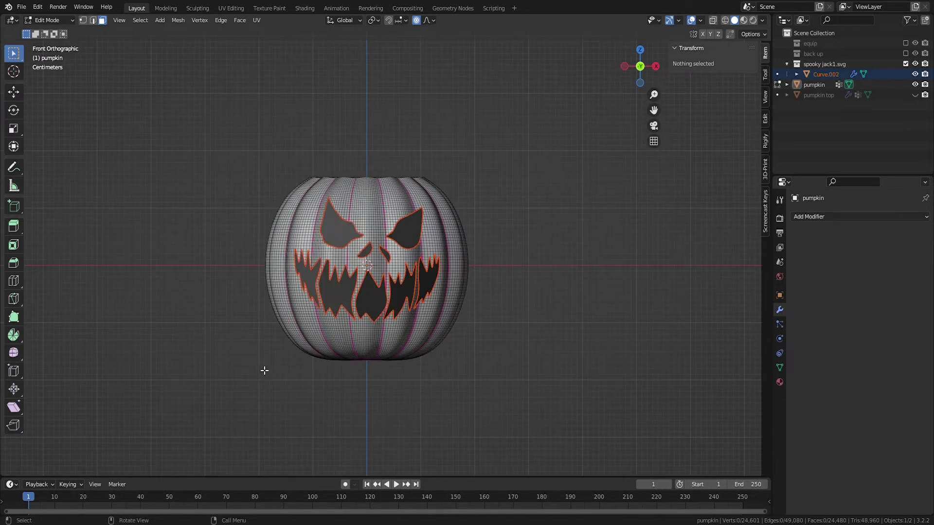
{"action": "left_click", "coordinate": [179, 20]}
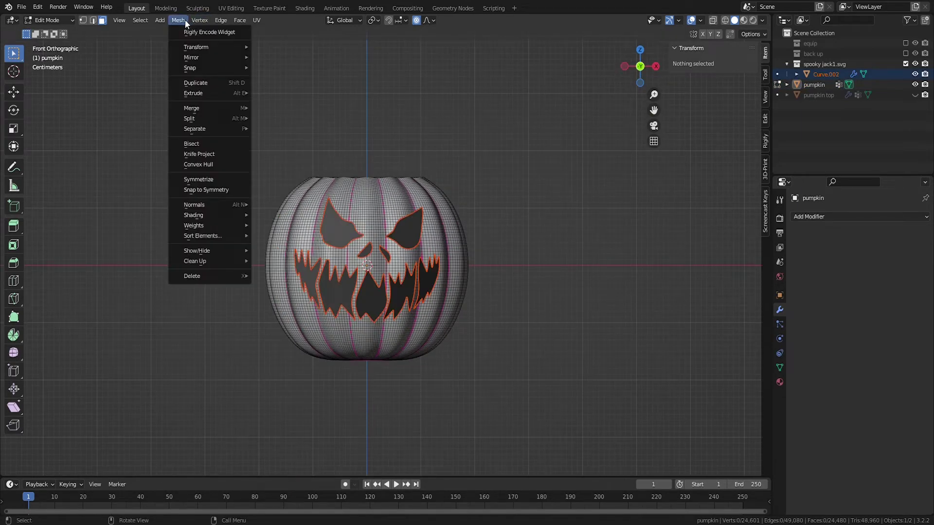
{"action": "left_click", "coordinate": [228, 159]}
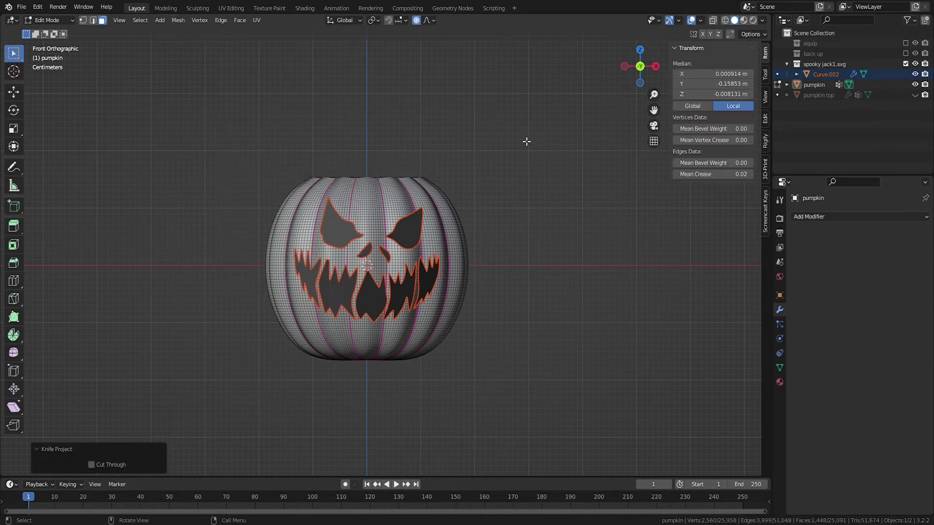
- Return to Object Mode, hide the spooky face object and select the pumpkin
{"action": "middle_click_drag", "start_coordinate": [545, 210], "coordinate": [437, 223]}
{"action": "key", "text": "Tab"}
{"action": "left_click", "coordinate": [252, 256]}
{"action": "key", "text": "h"}
{"action": "left_click", "coordinate": [336, 265]}
- Enter Edit Mode on the pumpkin and examine the projected cut's vertices along the spooky mouth outline
{"action": "middle_click_drag", "start_coordinate": [343, 266], "coordinate": [428, 270]}
{"action": "key", "text": "Tab"}
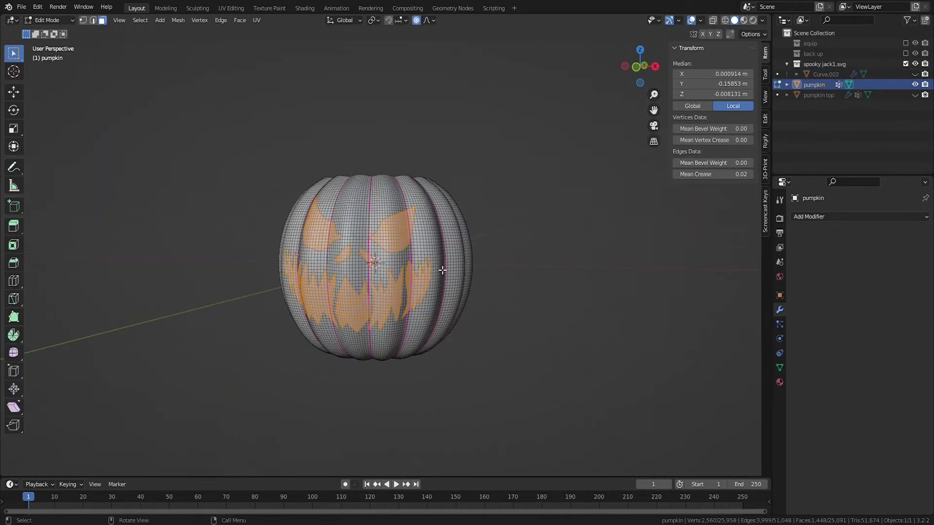
{"action": "scroll", "coordinate": [443, 270], "scroll_direction": "up", "scroll_amount": 4}
{"action": "key", "text": "1"}
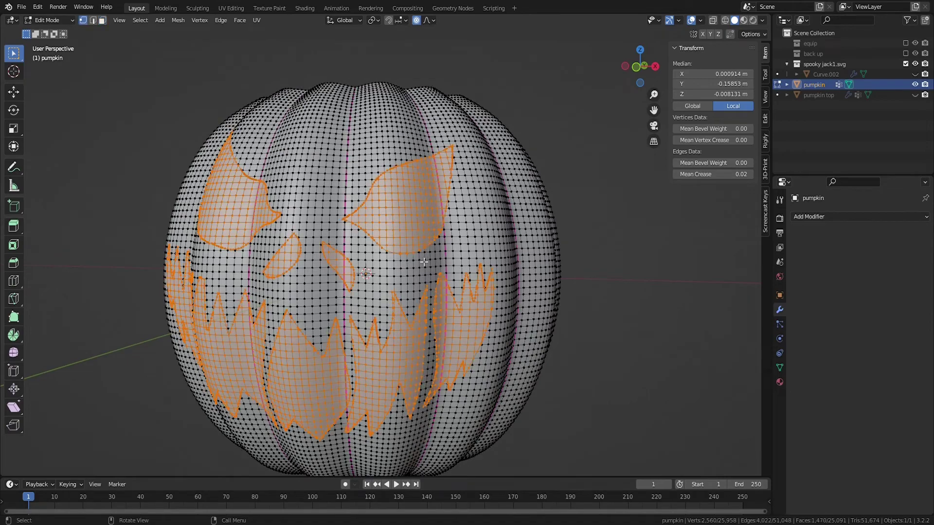
{"action": "middle_click_drag", "start_coordinate": [409, 267], "coordinate": [456, 238]}
{"action": "middle_click_drag", "start_coordinate": [483, 327], "coordinate": [501, 237], "text": "shift"}
{"action": "scroll", "coordinate": [502, 237], "scroll_direction": "up", "scroll_amount": 1}
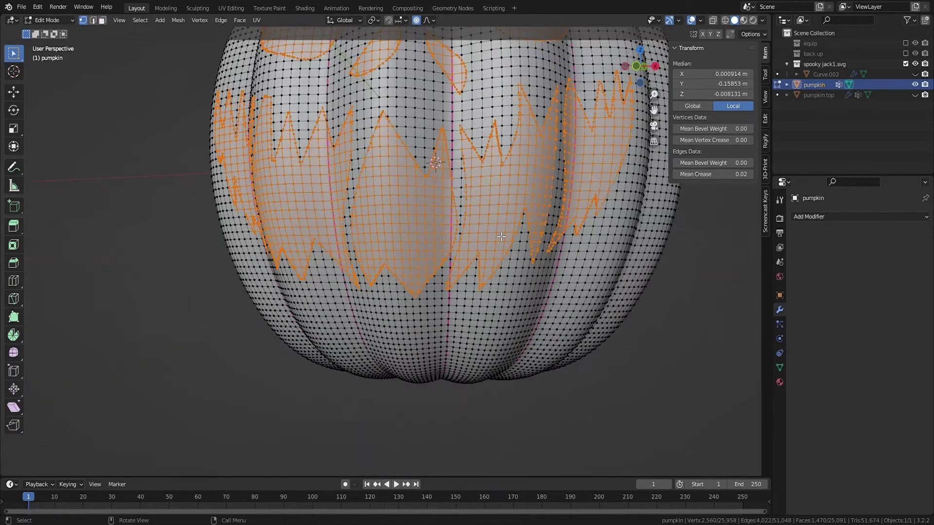
{"action": "scroll", "coordinate": [493, 236], "scroll_direction": "up", "scroll_amount": 6}
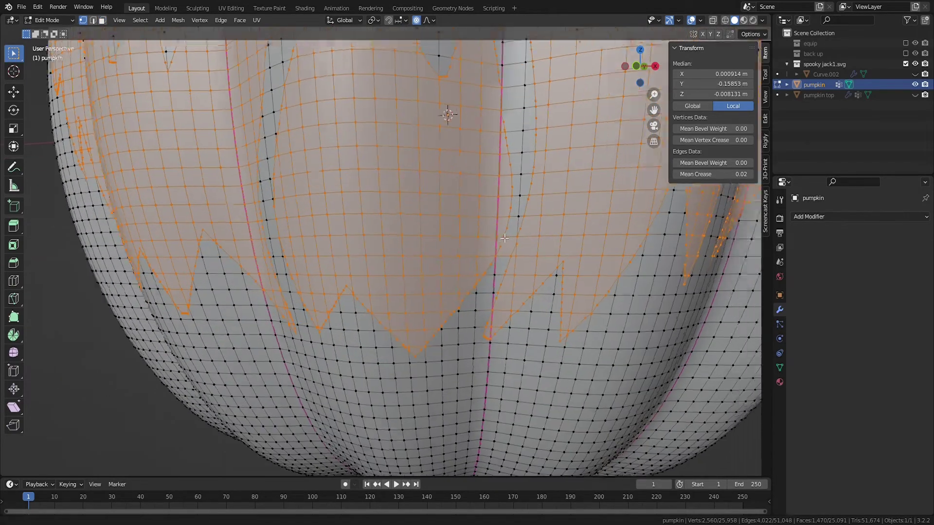
{"action": "middle_click_drag", "start_coordinate": [494, 241], "coordinate": [524, 264]}
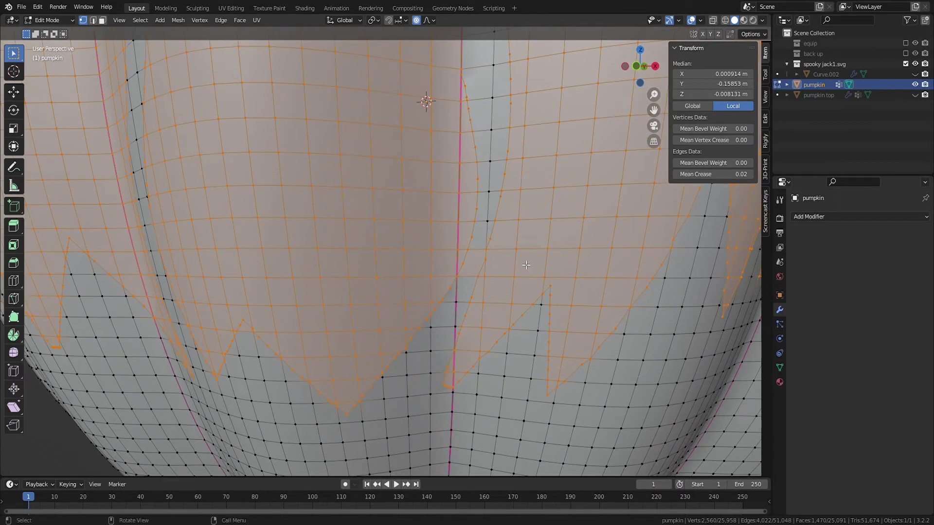
{"action": "scroll", "coordinate": [492, 253], "scroll_direction": "up", "scroll_amount": 2}
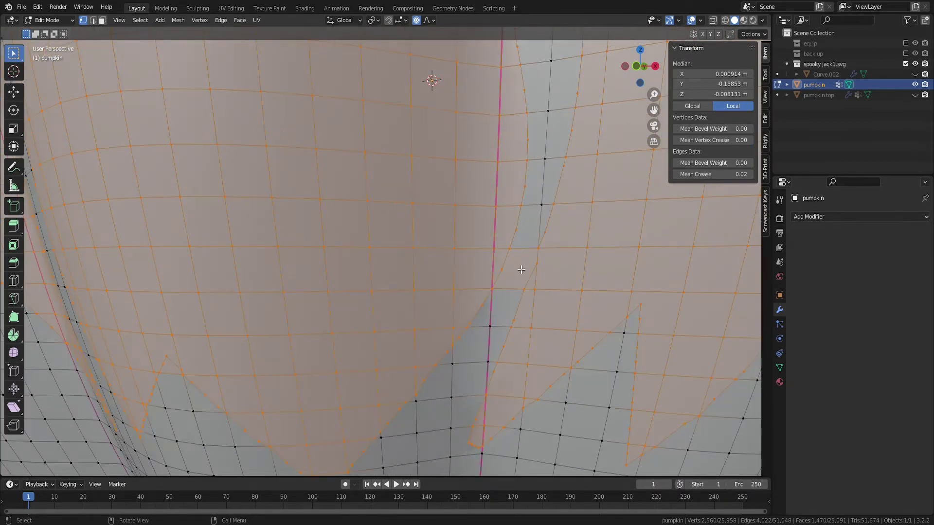
- Store the selected spooky face region of the pumpkin in a vertex group named cutout
{"action": "key", "text": "3"}
{"action": "scroll", "coordinate": [523, 274], "scroll_direction": "down", "scroll_amount": 5}
{"action": "scroll", "coordinate": [622, 216], "scroll_direction": "up", "scroll_amount": 4}
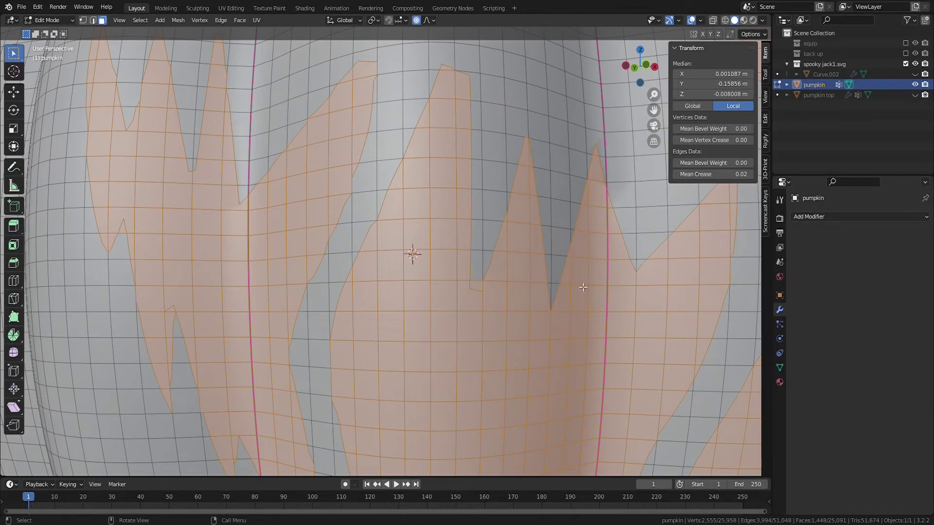
{"action": "left_click", "coordinate": [780, 367]}
{"action": "left_click", "coordinate": [837, 262]}
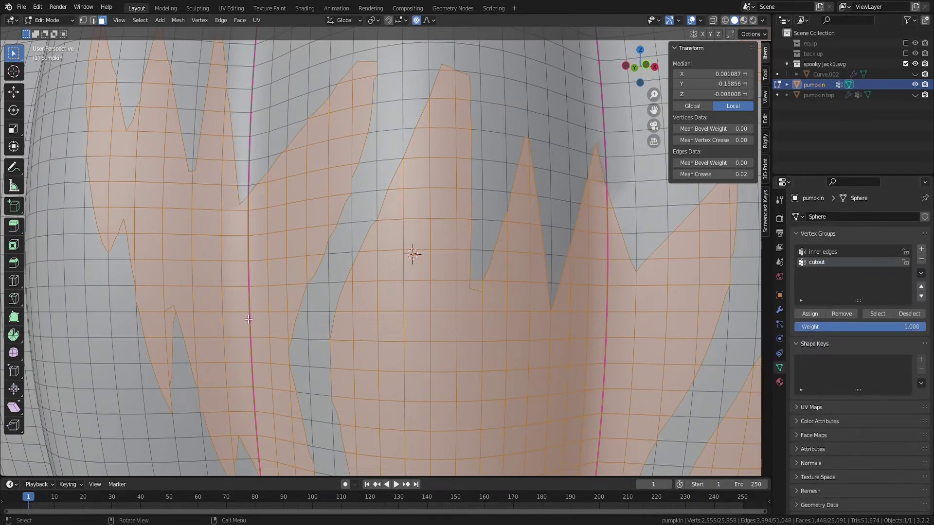
- Select the stray short edges at a tooth notch of the mouth outline and dissolve them
{"action": "left_click", "coordinate": [445, 309], "text": "shift"}
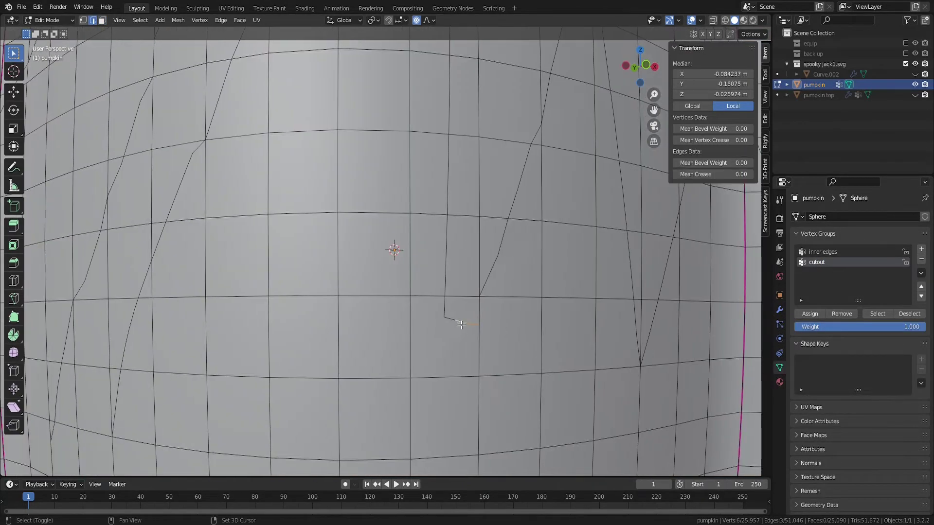
{"action": "left_click", "coordinate": [456, 320], "text": "shift"}
{"action": "left_click", "coordinate": [480, 322], "text": "shift"}
{"action": "key", "text": "ctrl+x"}
{"action": "middle_click_drag", "start_coordinate": [474, 314], "coordinate": [451, 296]}
{"action": "scroll", "coordinate": [450, 292], "scroll_direction": "down", "scroll_amount": 9}
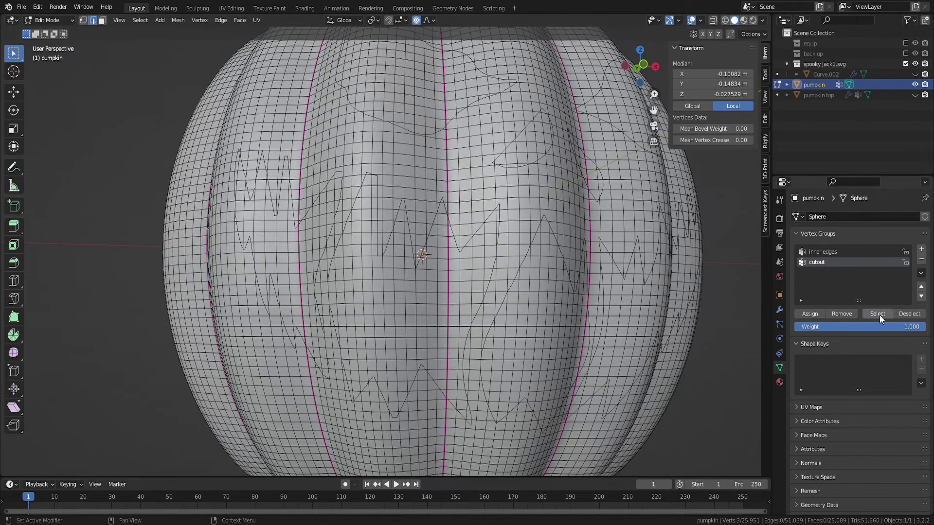
- Reselect the cutout vertex group and merge its faces into large single faces for the eyes, nose and mouth
{"action": "left_click", "coordinate": [878, 314]}
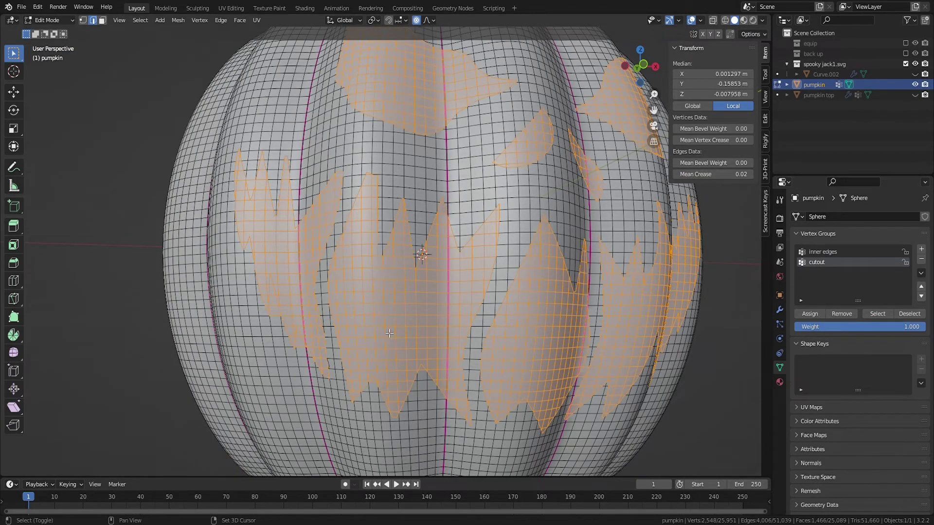
{"action": "middle_click_drag", "start_coordinate": [466, 332], "coordinate": [526, 332]}
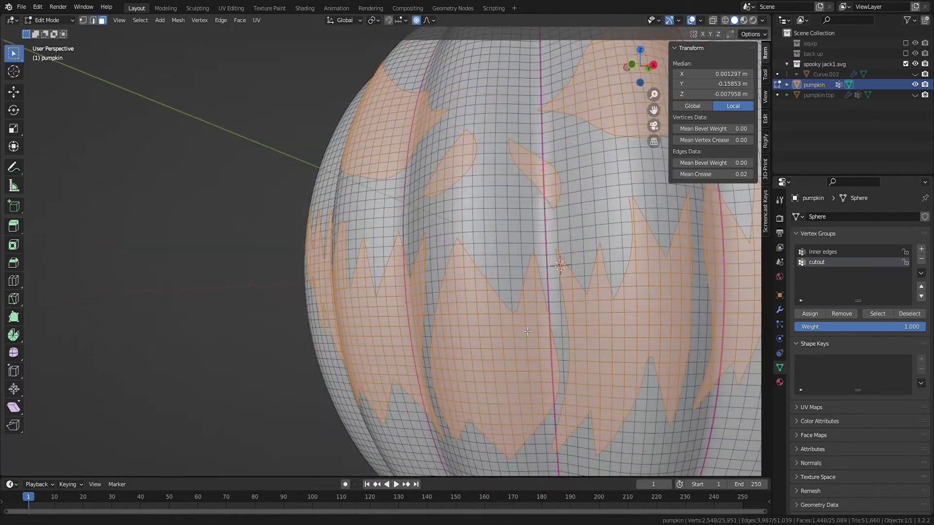
{"action": "middle_click_drag", "start_coordinate": [528, 331], "coordinate": [567, 327], "text": "shift"}
{"action": "middle_click_drag", "start_coordinate": [460, 373], "coordinate": [352, 361], "text": "shift"}
{"action": "key", "text": "f"}
- Merge the leftover small faces around the mouth's teeth so only the large cutout faces stay selected
{"action": "middle_click_drag", "start_coordinate": [658, 277], "coordinate": [578, 295], "text": "shift"}
{"action": "key", "text": "1"}
{"action": "scroll", "coordinate": [547, 326], "scroll_direction": "up", "scroll_amount": 3}
{"action": "middle_click_drag", "start_coordinate": [540, 334], "coordinate": [519, 338], "text": "shift"}
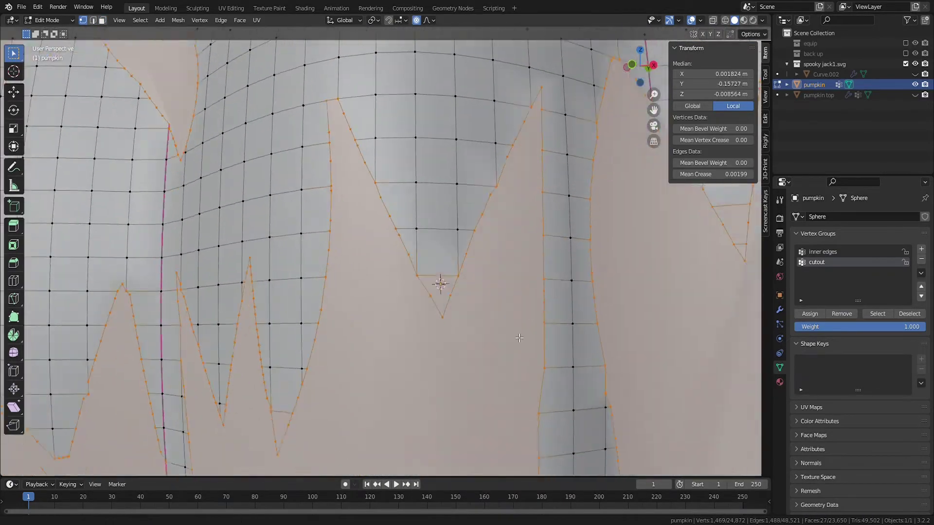
{"action": "scroll", "coordinate": [463, 296], "scroll_direction": "down", "scroll_amount": 3}
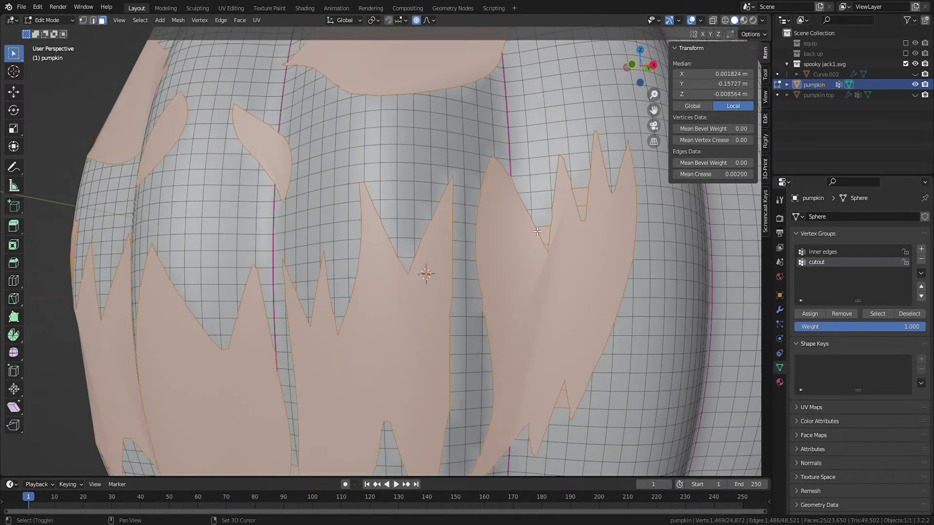
{"action": "middle_click_drag", "start_coordinate": [552, 249], "coordinate": [104, 237]}
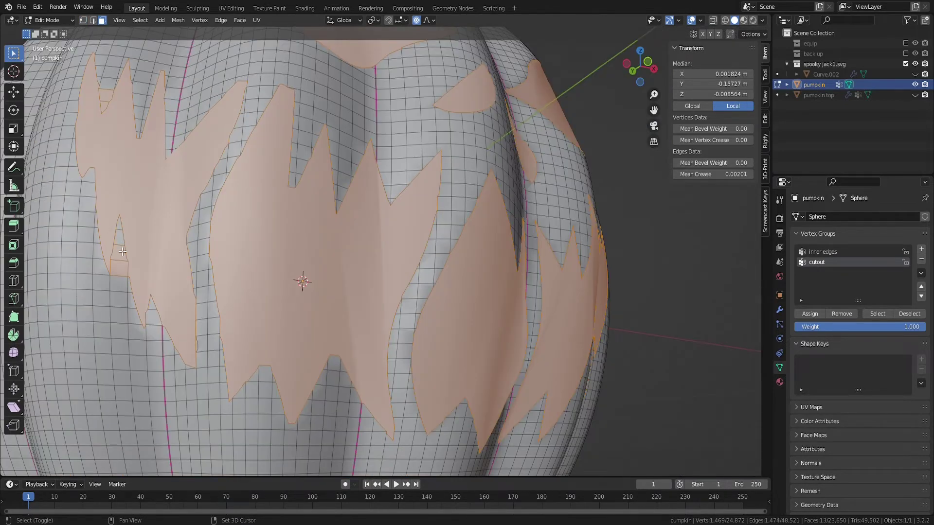
{"action": "key", "text": "f"}
- Inset the selected cutout faces by about 0.00015 m to leave a thin border around the openings
{"action": "middle_click_drag", "start_coordinate": [123, 98], "coordinate": [410, 298]}
{"action": "scroll", "coordinate": [410, 298], "scroll_direction": "up", "scroll_amount": 8}
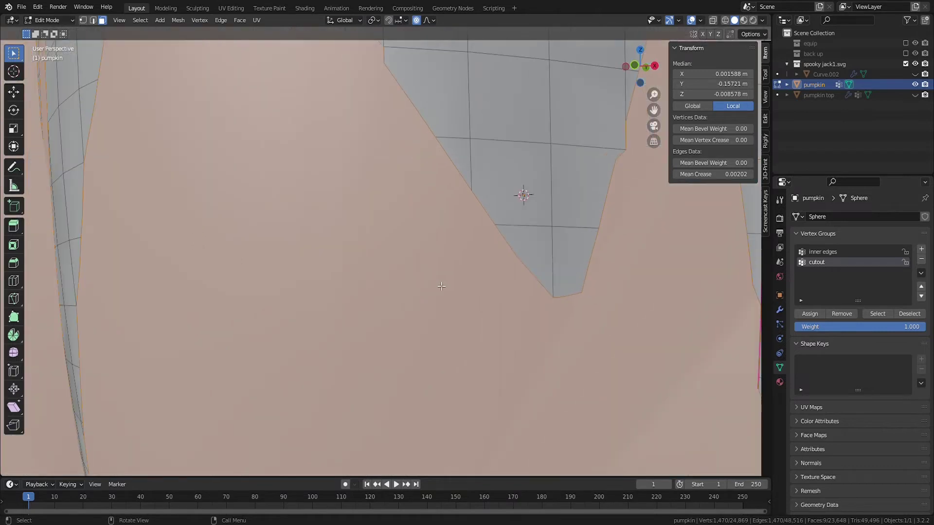
{"action": "scroll", "coordinate": [464, 318], "scroll_direction": "down", "scroll_amount": 1}
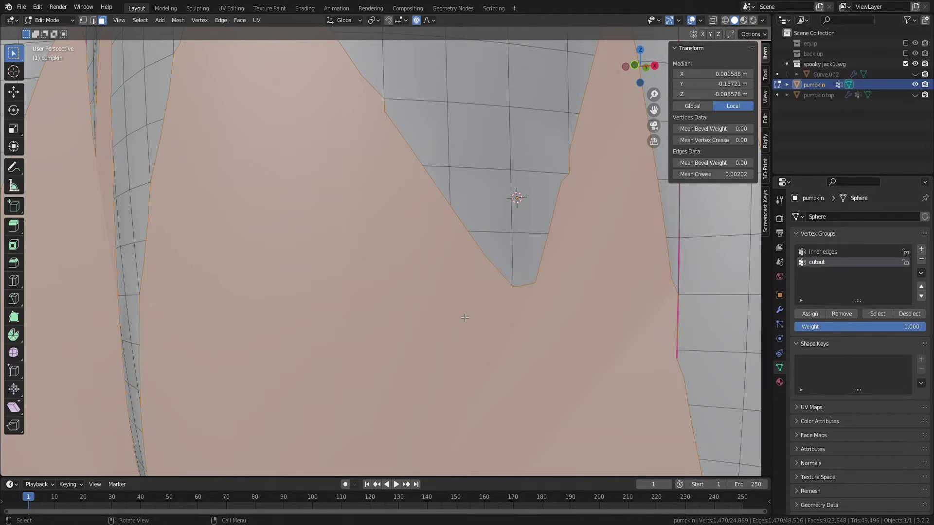
{"action": "key", "text": "i"}
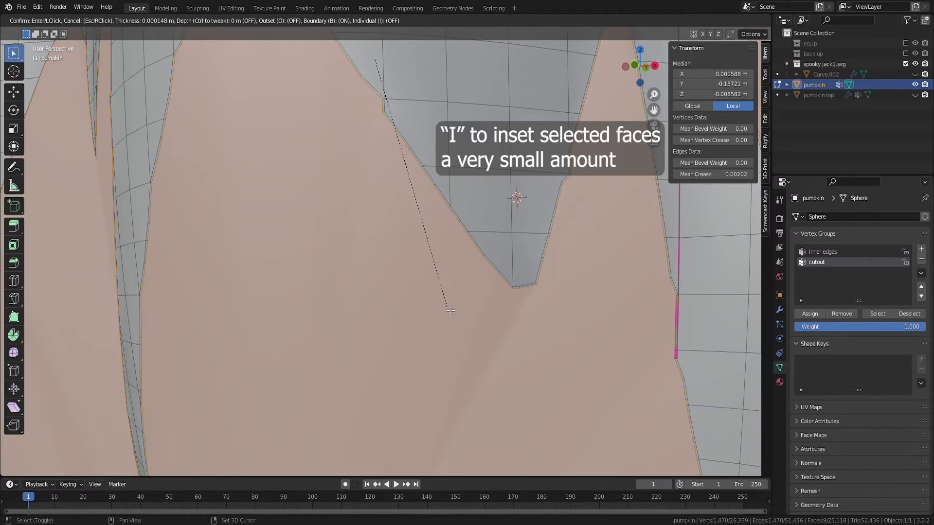
{"action": "left_click", "coordinate": [448, 311]}
{"action": "scroll", "coordinate": [512, 311], "scroll_direction": "down", "scroll_amount": 6}
- Delete the inset cutout faces to open the eyes, nose and mouth, and return to Object Mode
{"action": "key", "text": "x"}
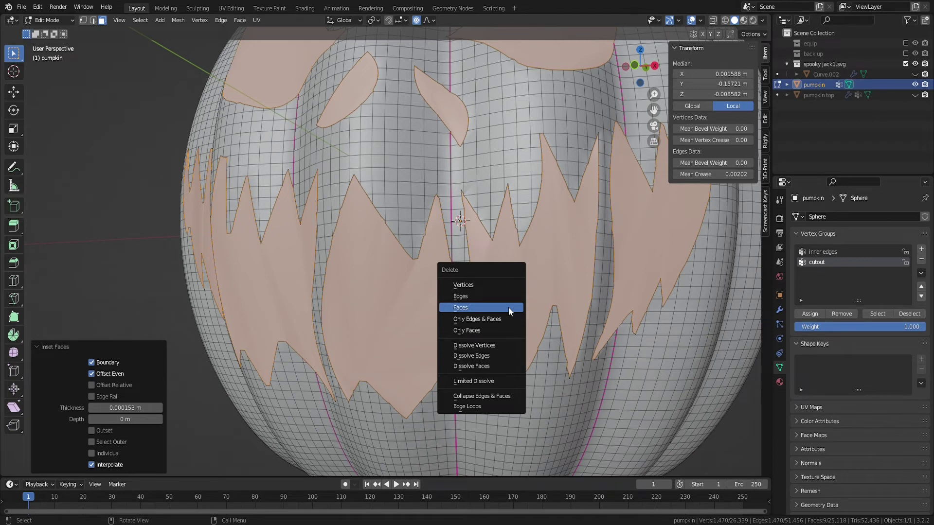
{"action": "left_click", "coordinate": [509, 308]}
{"action": "scroll", "coordinate": [508, 308], "scroll_direction": "down", "scroll_amount": 4}
{"action": "key", "text": "Tab"}
{"action": "middle_click_drag", "start_coordinate": [490, 316], "coordinate": [394, 305]}
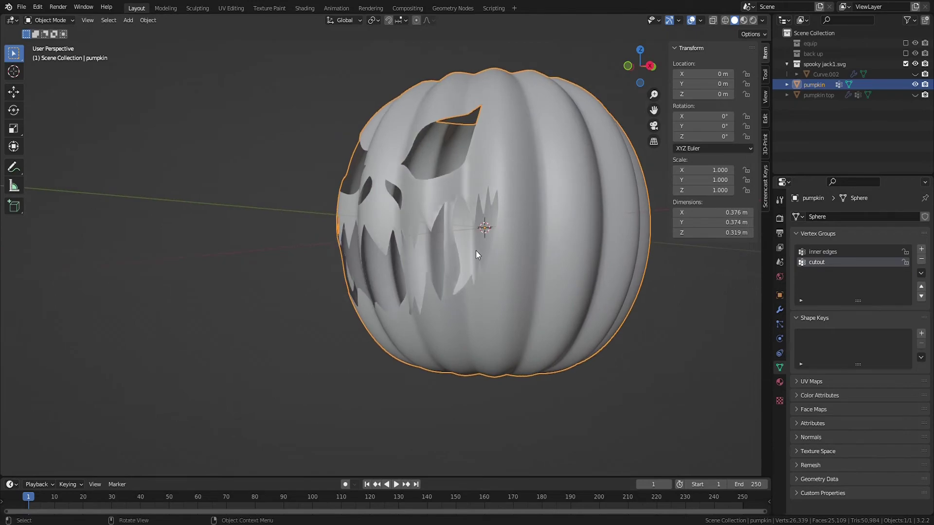
- Enter Edit Mode with vertex selection and examine the thin border around the mouth opening for misplaced vertices
{"action": "key", "text": "Tab"}
{"action": "scroll", "coordinate": [535, 258], "scroll_direction": "up", "scroll_amount": 6}
{"action": "middle_click_drag", "start_coordinate": [597, 274], "coordinate": [602, 313]}
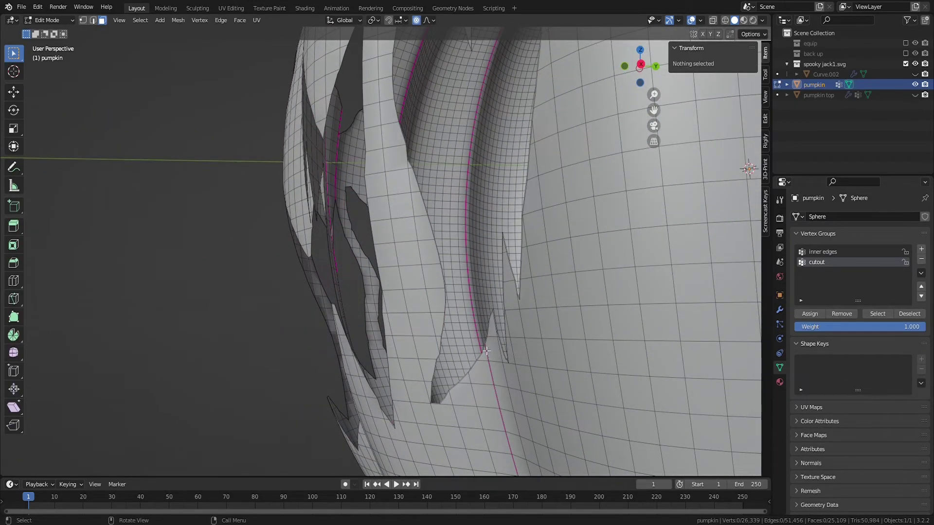
{"action": "key", "text": "1"}
{"action": "left_click", "coordinate": [466, 358]}
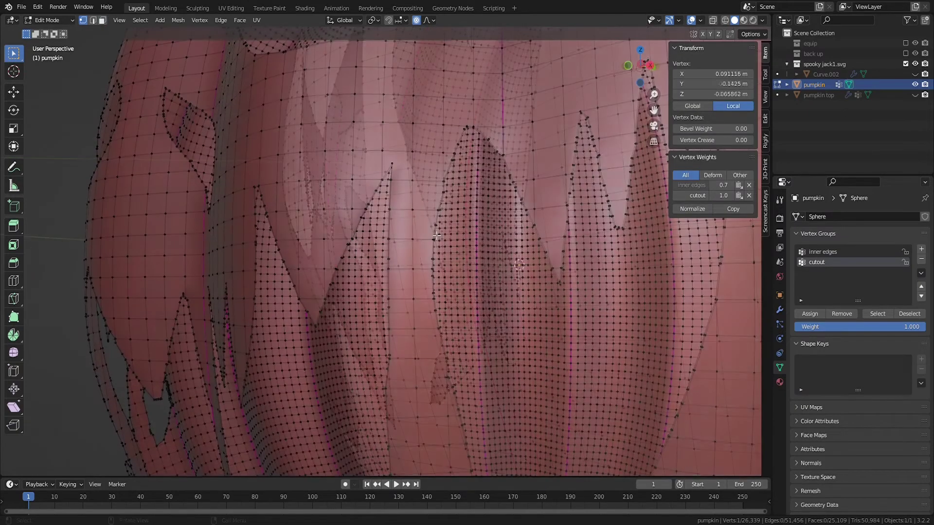
{"action": "middle_click_drag", "start_coordinate": [390, 204], "coordinate": [393, 230], "text": "shift"}
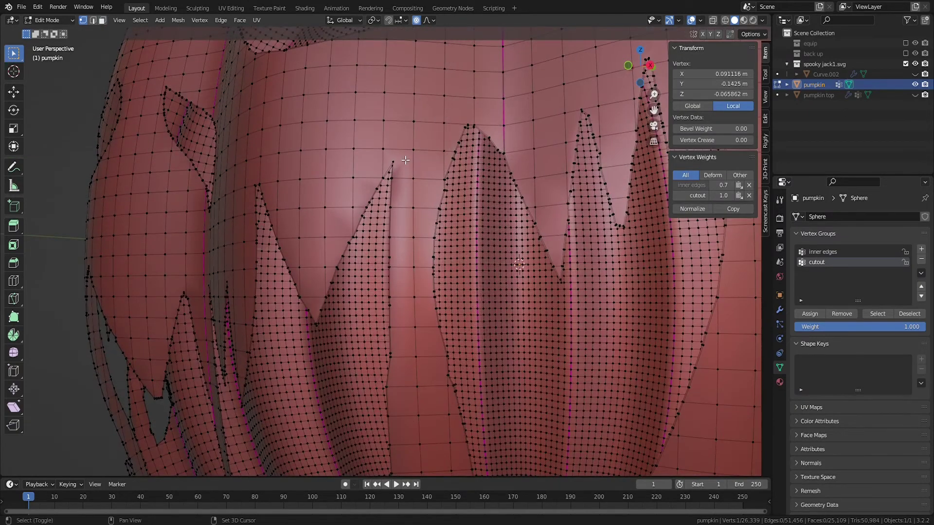
{"action": "scroll", "coordinate": [411, 170], "scroll_direction": "up", "scroll_amount": 6}
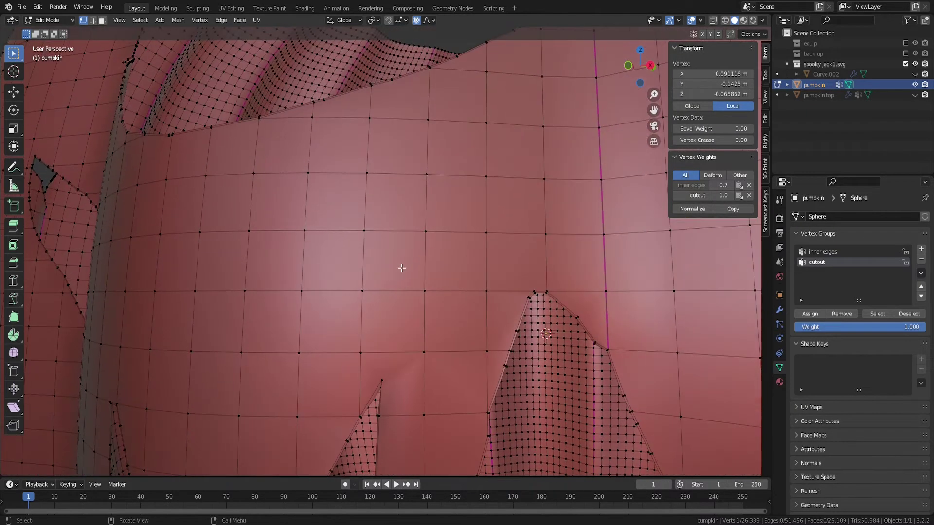
{"action": "scroll", "coordinate": [395, 307], "scroll_direction": "up", "scroll_amount": 1}
- Nudge the border vertex at the pointed mouth tip slightly with proportional editing off, and return to Object Mode
{"action": "middle_click_drag", "start_coordinate": [391, 348], "coordinate": [385, 308], "text": "shift"}
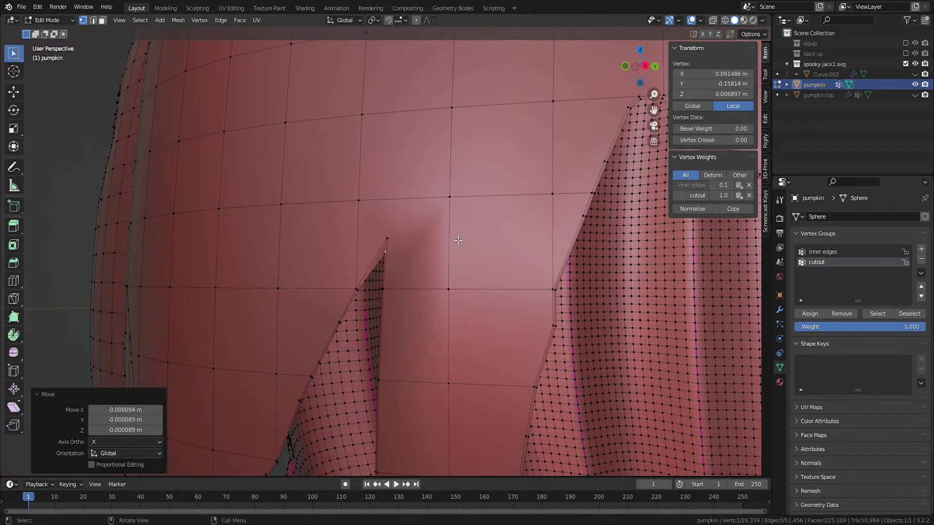
{"action": "middle_click_drag", "start_coordinate": [457, 240], "coordinate": [358, 243]}
{"action": "key", "text": "g"}
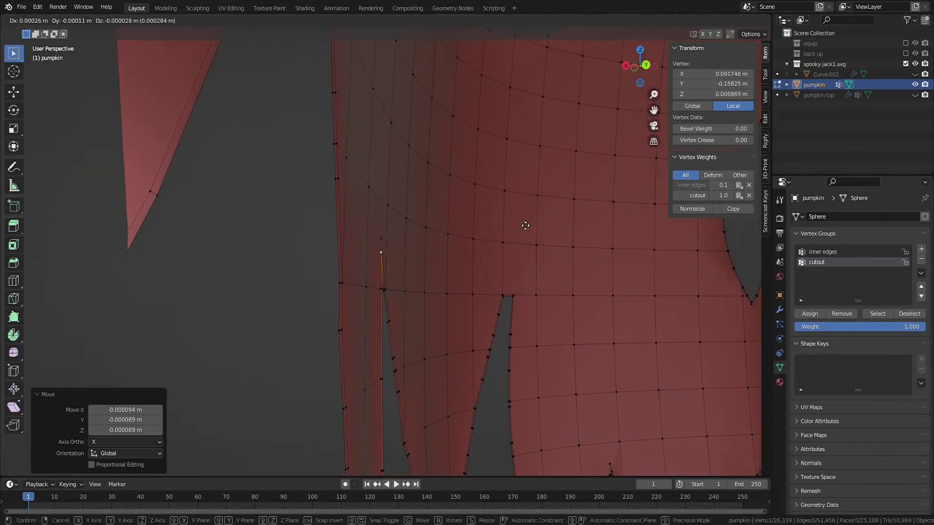
{"action": "left_click", "coordinate": [525, 228]}
{"action": "middle_click_drag", "start_coordinate": [525, 227], "coordinate": [620, 217]}
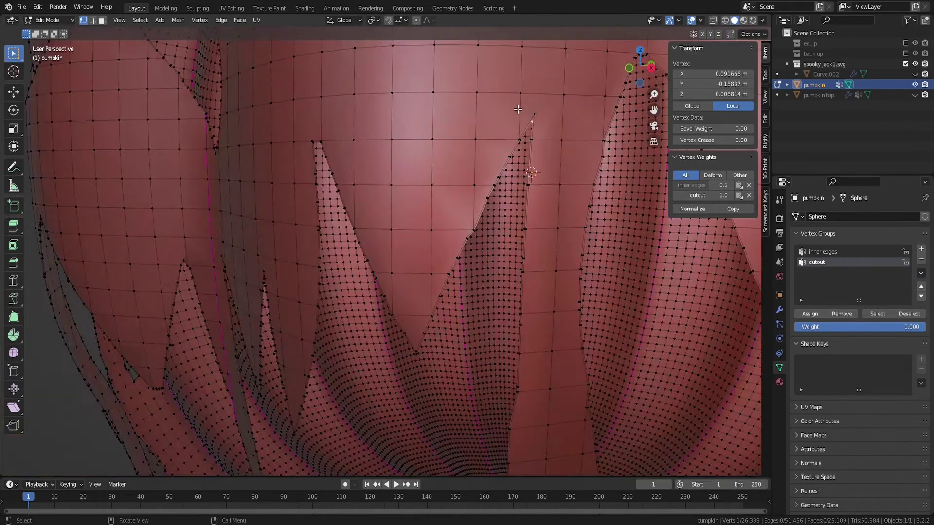
{"action": "scroll", "coordinate": [515, 130], "scroll_direction": "down", "scroll_amount": 5}
{"action": "scroll", "coordinate": [482, 170], "scroll_direction": "down", "scroll_amount": 5}
{"action": "key", "text": "Tab"}
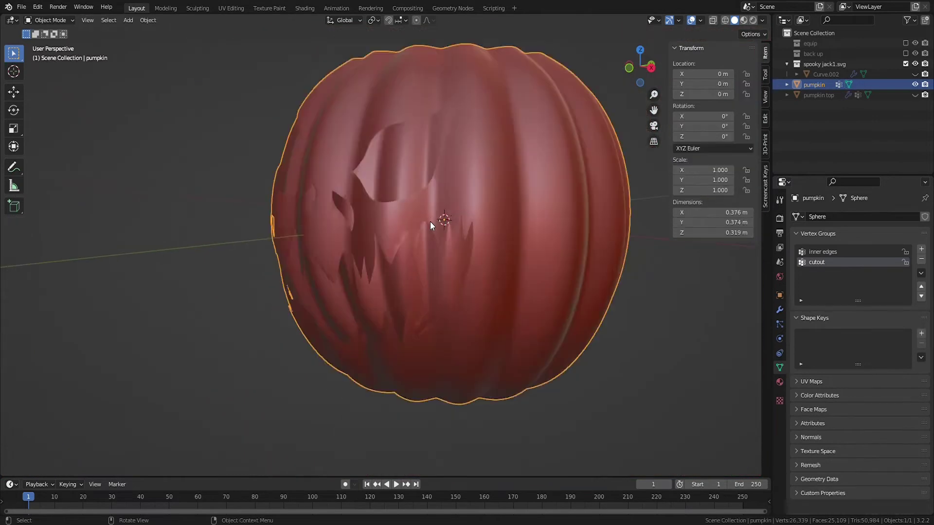
- Give the pumpkin a new material named pumpkin inner with a pale yellow base color and show it in Material Preview
{"action": "scroll", "coordinate": [430, 221], "scroll_direction": "down", "scroll_amount": 4}
{"action": "middle_click_drag", "start_coordinate": [527, 215], "coordinate": [535, 255]}
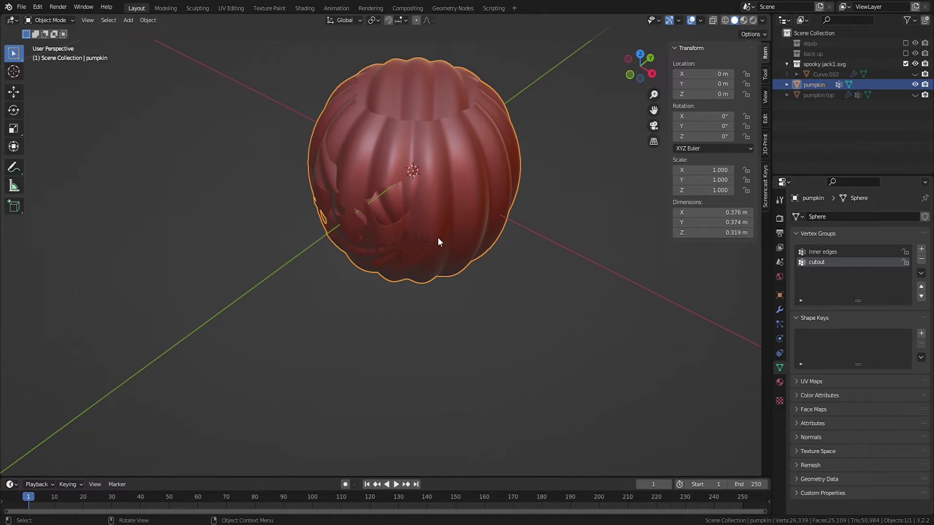
{"action": "left_click", "coordinate": [779, 383]}
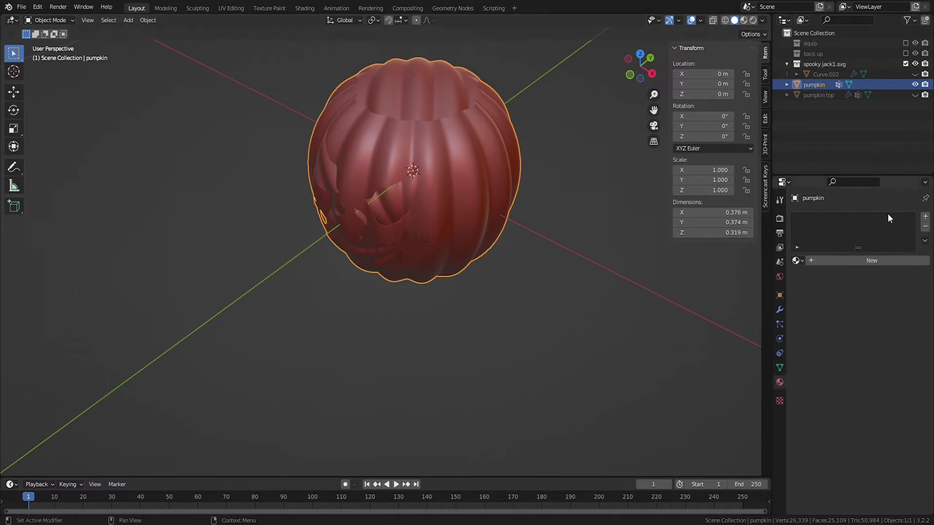
{"action": "left_click", "coordinate": [879, 263]}
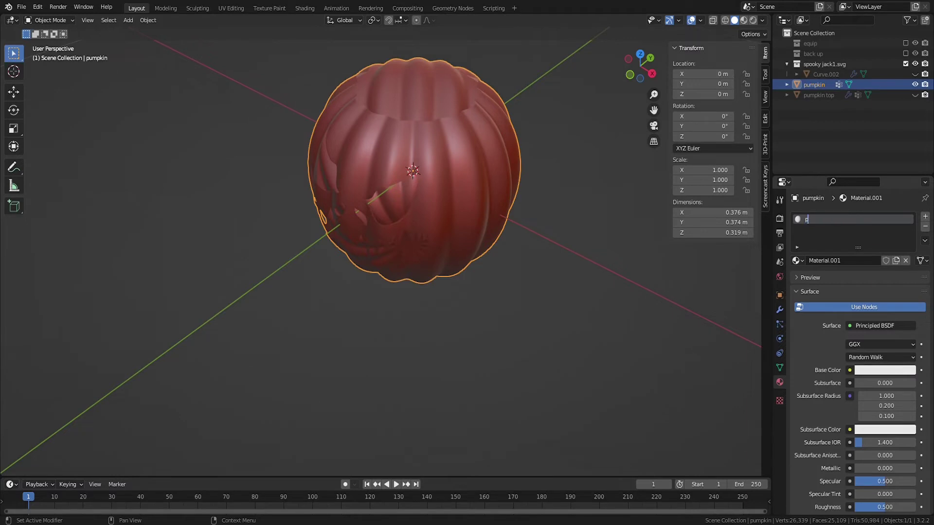
{"action": "left_click", "coordinate": [890, 370]}
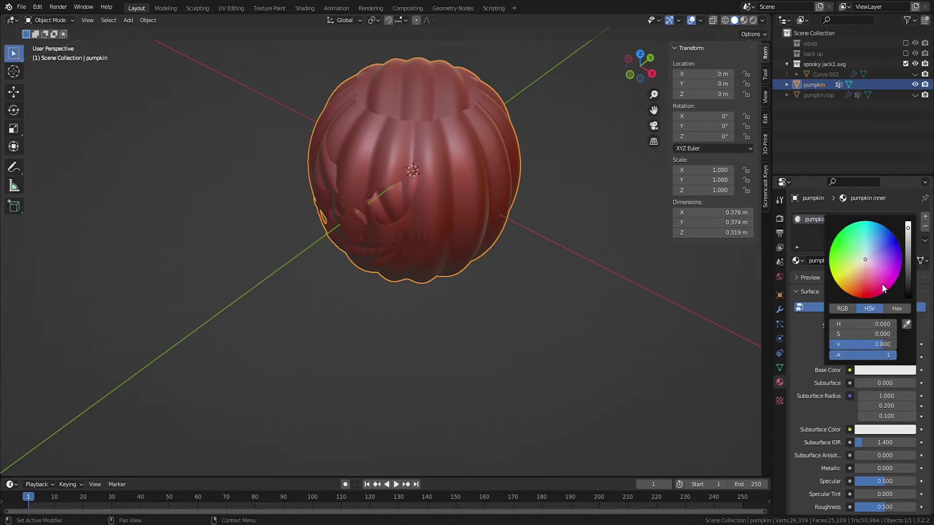
{"action": "left_click", "coordinate": [853, 272]}
{"action": "left_click", "coordinate": [744, 20]}
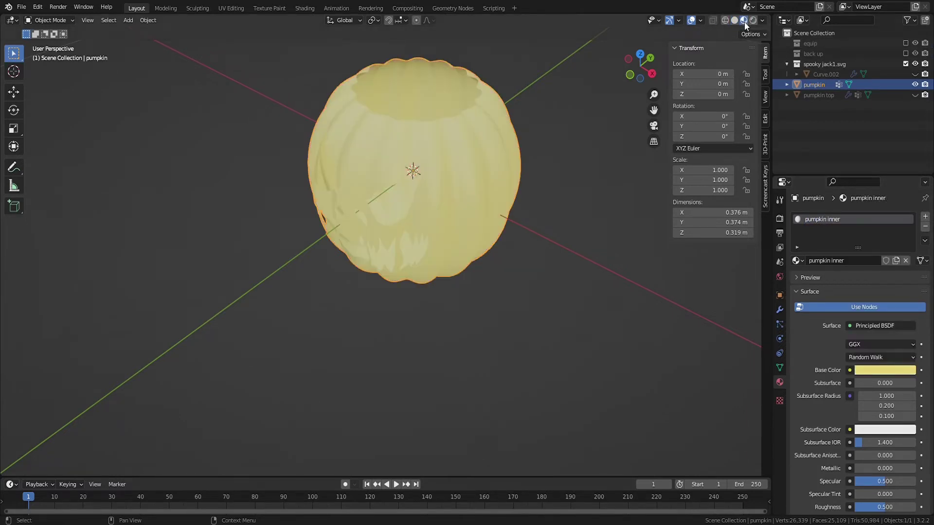
{"action": "middle_click_drag", "start_coordinate": [575, 238], "coordinate": [526, 250]}
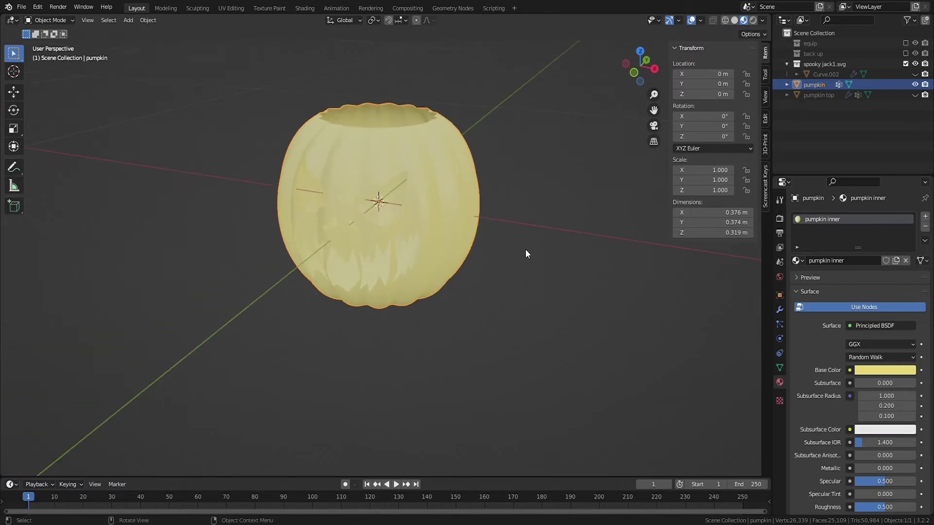
- Extrude the entire pumpkin shell in Edit Mode and scale the new outer layer up by about 1.121 to give the wall thickness
{"action": "key", "text": "Tab"}
{"action": "key", "text": "a"}
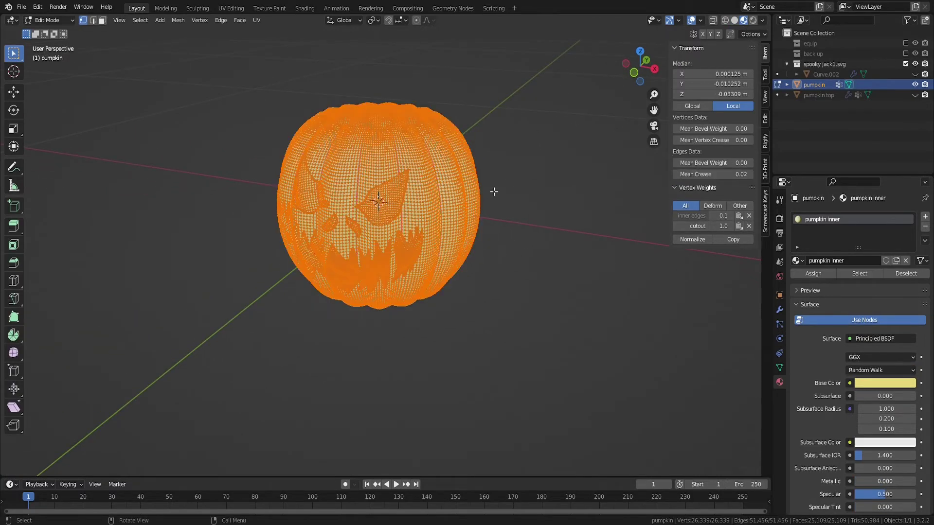
{"action": "key", "text": "e"}
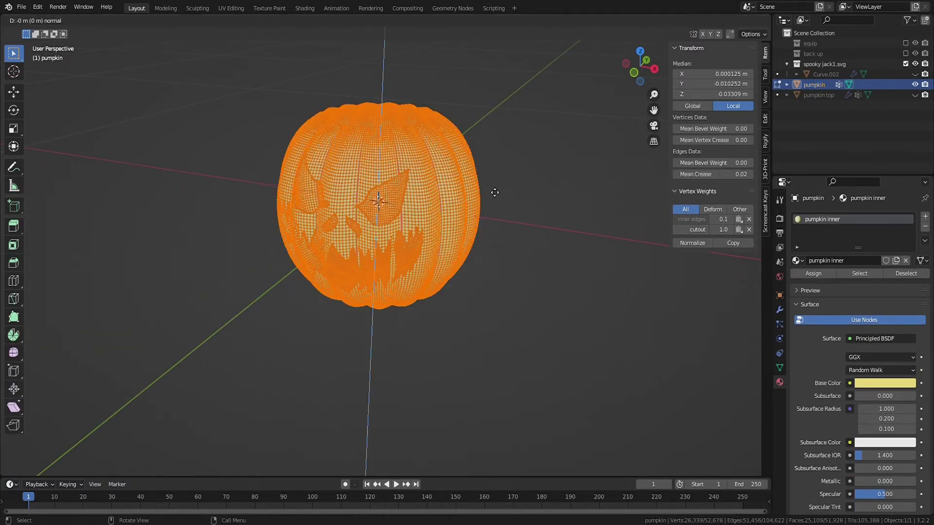
{"action": "key", "text": "s"}
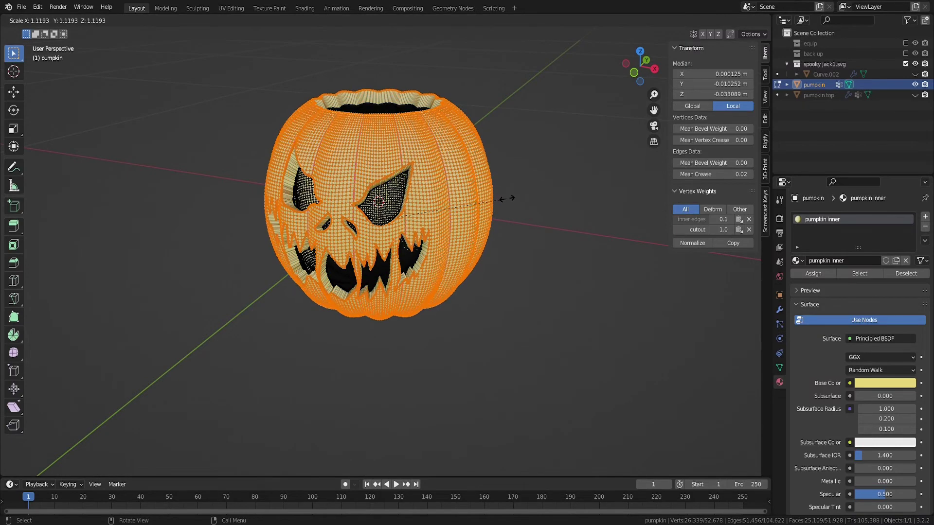
{"action": "left_click", "coordinate": [507, 198]}
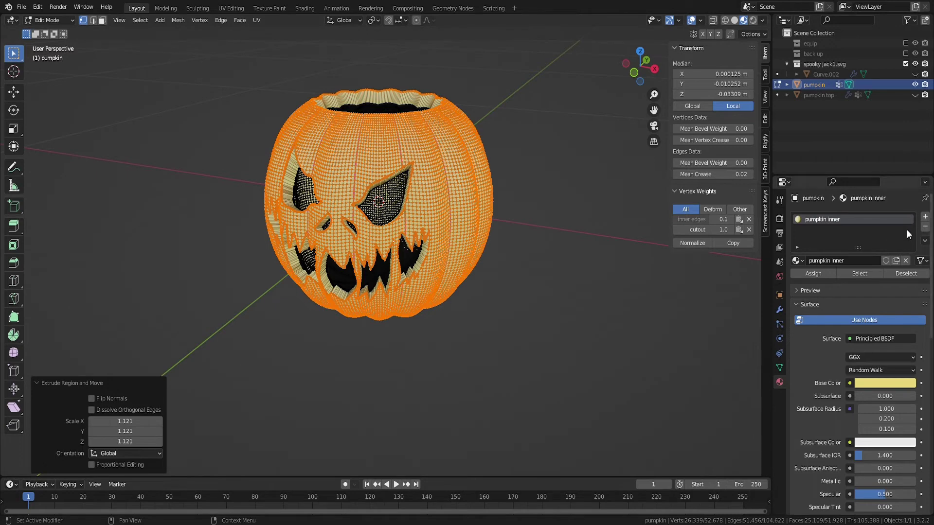
- Add a second material named pumpkin outer with an orange base color, assign it to the outer layer, return to Object Mode and save
{"action": "left_click", "coordinate": [925, 219]}
{"action": "left_click", "coordinate": [838, 283]}
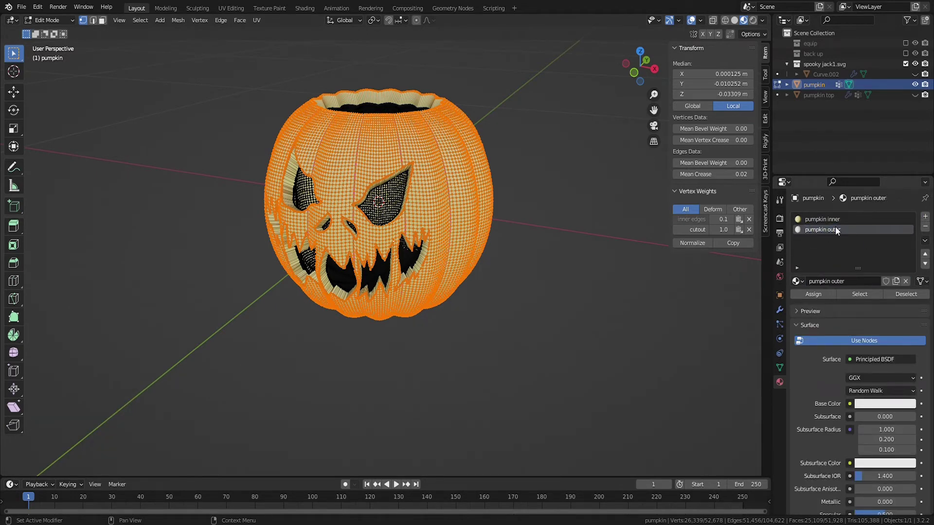
{"action": "left_click", "coordinate": [902, 406]}
{"action": "left_click_drag", "start_coordinate": [855, 313], "coordinate": [854, 315]}
{"action": "left_click", "coordinate": [799, 295]}
{"action": "key", "text": "Tab"}
{"action": "mouse_move", "coordinate": [409, 304]}
{"action": "middle_mouse_down"}
{"action": "mouse_move", "coordinate": [482, 284]}
{"action": "mouse_move", "coordinate": [414, 303]}
{"action": "middle_mouse_up"}
{"action": "key", "text": "ctrl+s"}
- Unhide the pumpkin top and scale it by about 1.139 from the top view so it covers the body's opening
{"action": "left_click", "coordinate": [916, 95]}
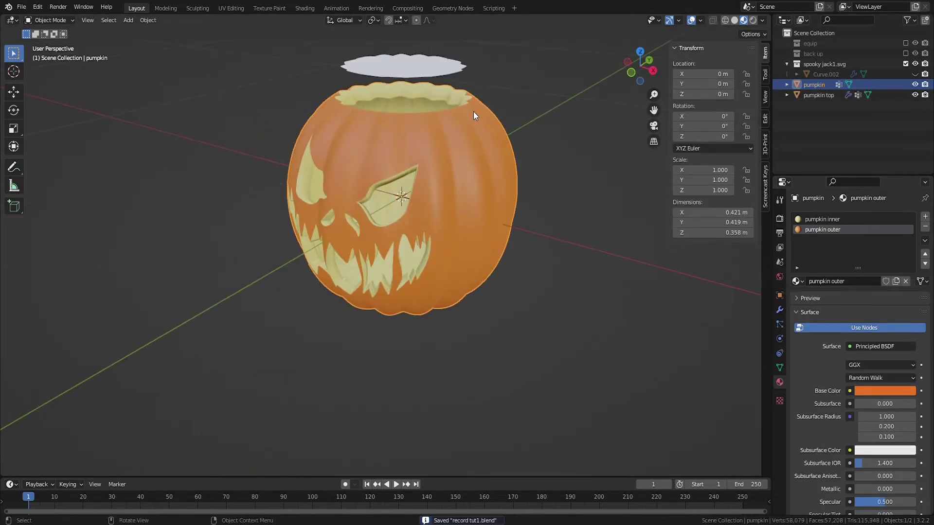
{"action": "middle_click_drag", "start_coordinate": [474, 112], "coordinate": [489, 247]}
{"action": "scroll", "coordinate": [491, 257], "scroll_direction": "up", "scroll_amount": 3}
{"action": "scroll", "coordinate": [491, 255], "scroll_direction": "up", "scroll_amount": 2}
{"action": "left_click", "coordinate": [484, 199]}
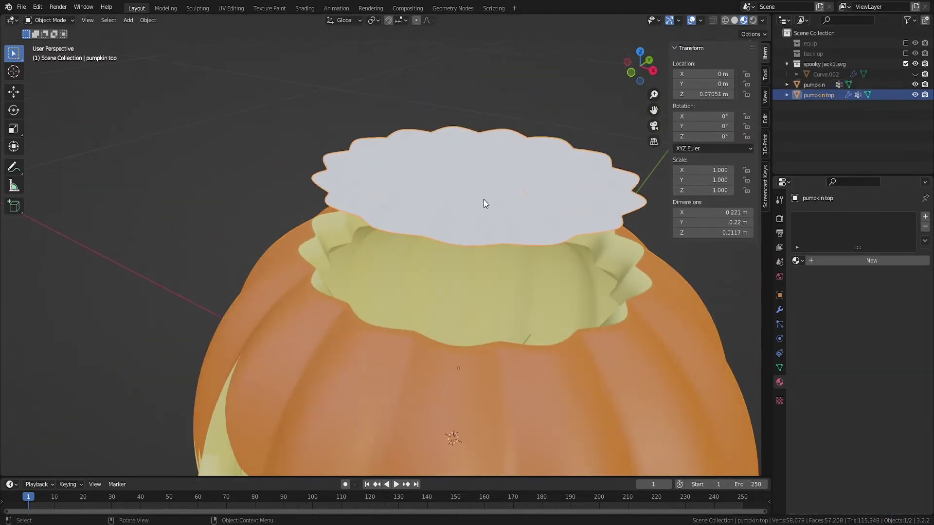
{"action": "key", "text": "KP_7"}
{"action": "scroll", "coordinate": [427, 147], "scroll_direction": "down", "scroll_amount": 2}
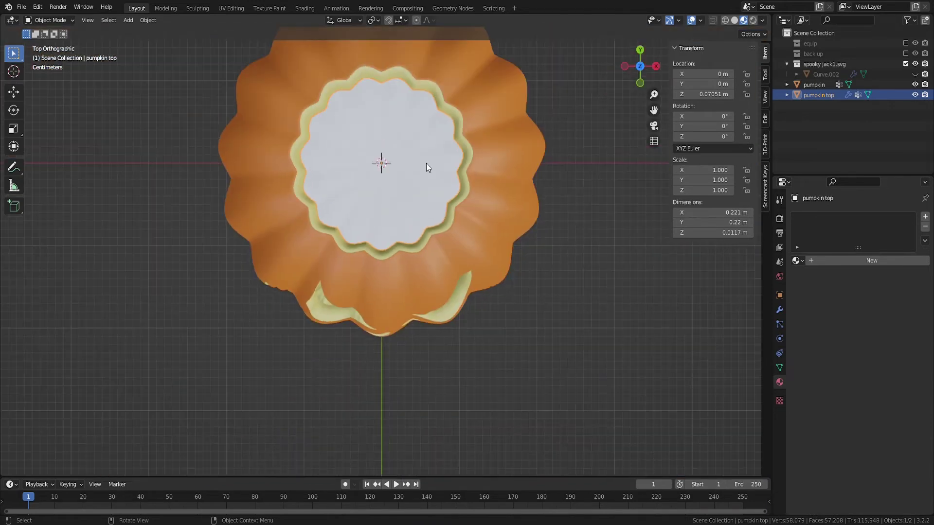
{"action": "key", "text": "s"}
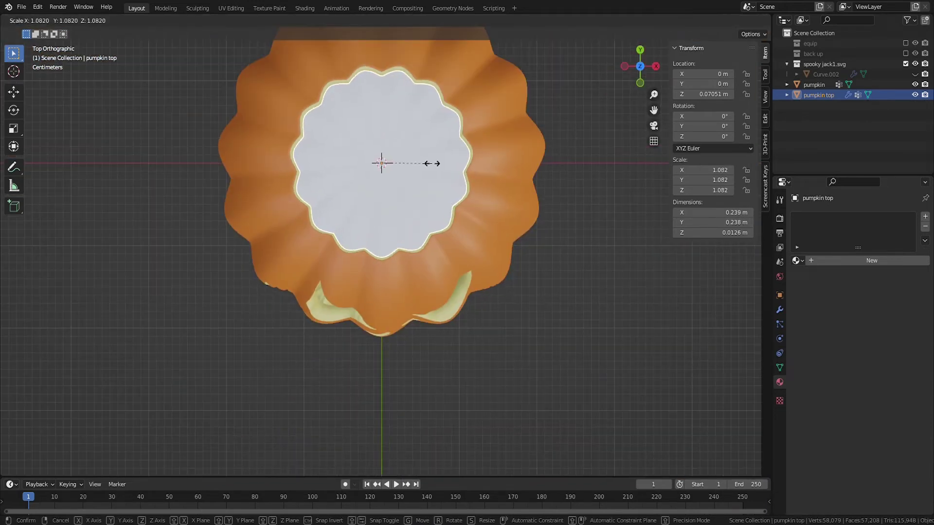
{"action": "left_click", "coordinate": [444, 164]}
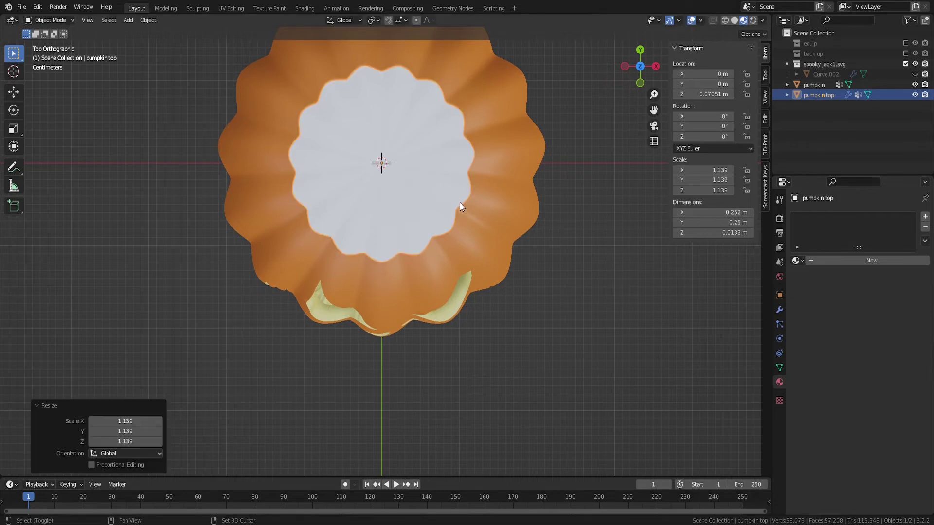
- Enter Edit Mode on the pumpkin top and add one edge loop around its center, slid with a factor of about -0.320
{"action": "mouse_move", "coordinate": [459, 203]}
{"action": "middle_mouse_down"}
{"action": "mouse_move", "coordinate": [475, 124]}
{"action": "mouse_move", "coordinate": [444, 205]}
{"action": "middle_mouse_up"}
{"action": "key", "text": "Tab"}
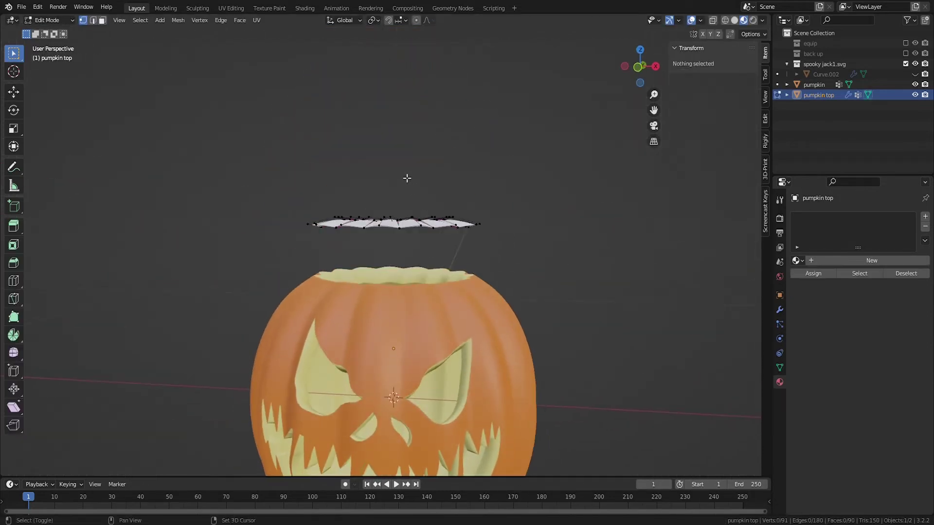
{"action": "middle_click_drag", "start_coordinate": [407, 178], "coordinate": [417, 285]}
{"action": "scroll", "coordinate": [418, 292], "scroll_direction": "up", "scroll_amount": 4}
{"action": "middle_click_drag", "start_coordinate": [424, 331], "coordinate": [437, 369]}
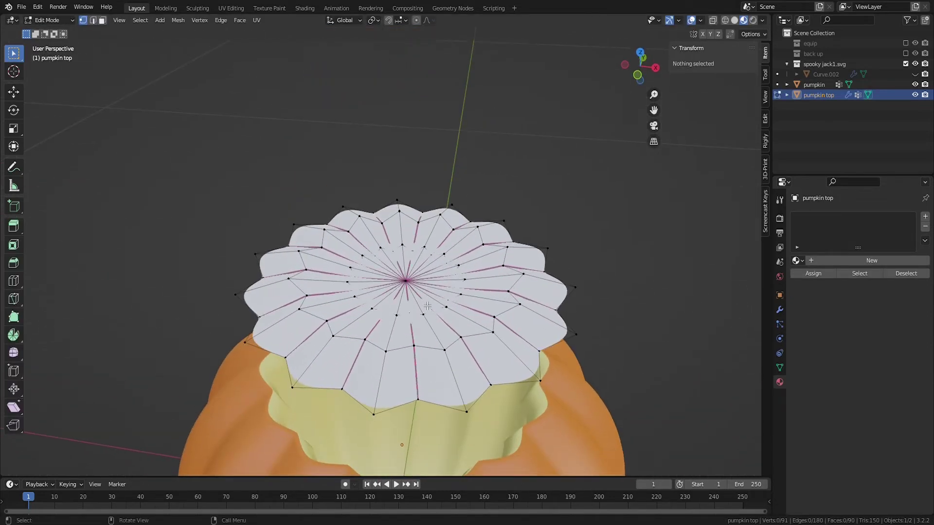
{"action": "key", "text": "ctrl+r"}
{"action": "left_click", "coordinate": [465, 284]}
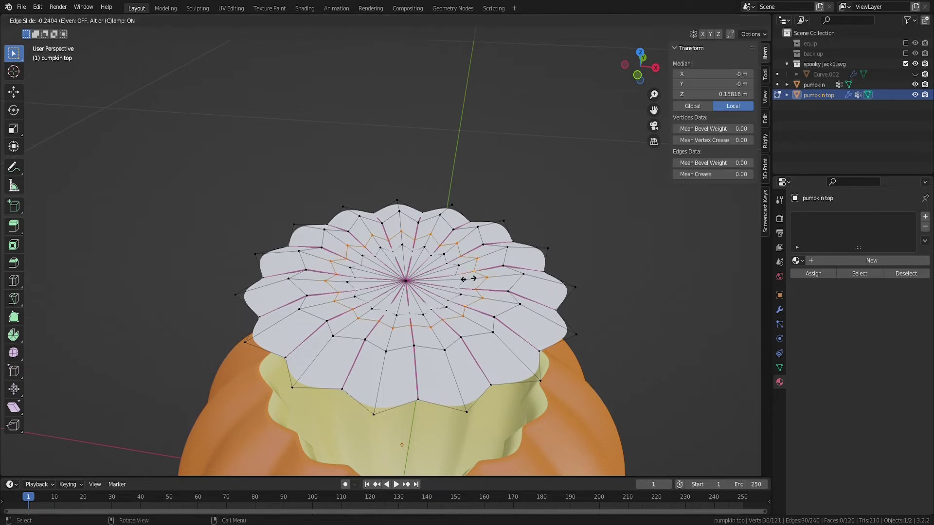
{"action": "left_click", "coordinate": [449, 290]}
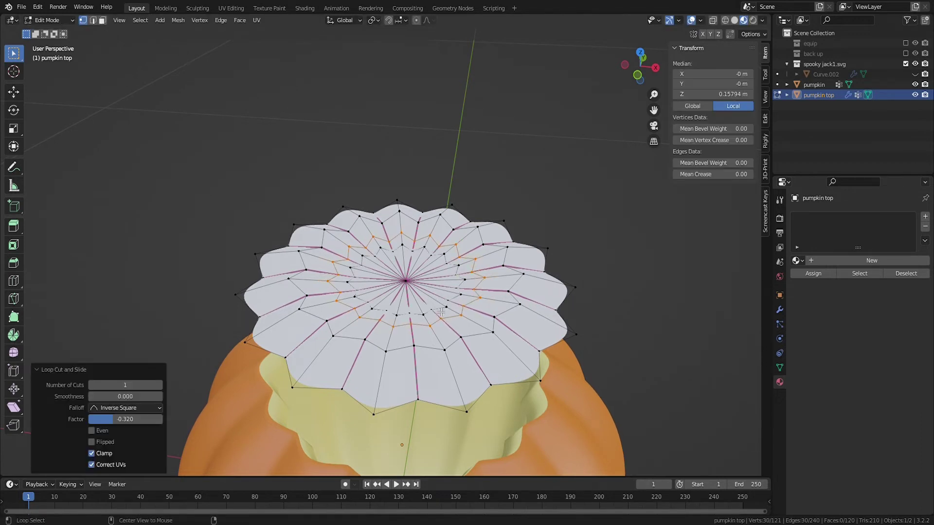
- Select the innermost edge ring of the pumpkin top and scale it inward to outline the stem base
{"action": "left_click", "coordinate": [441, 312], "text": "alt"}
{"action": "key", "text": "s"}
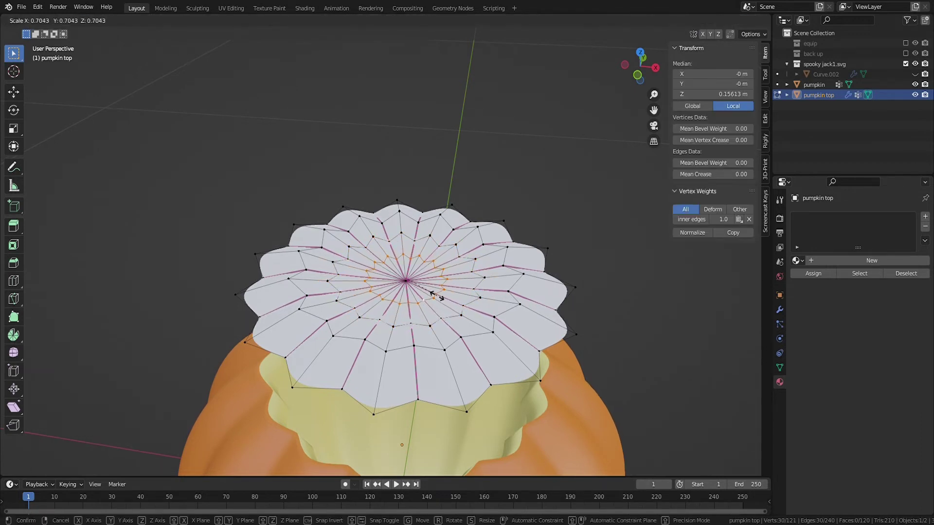
{"action": "left_click", "coordinate": [440, 297]}
{"action": "key", "text": "s"}
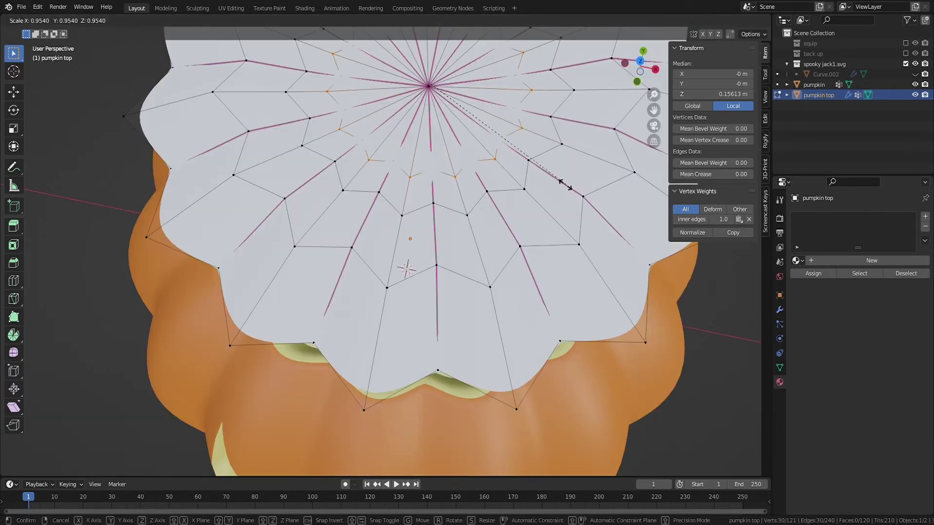
{"action": "left_click", "coordinate": [534, 150]}
- Add the center vertex to the ring selection and extrude those central faces up about 0.148 m to form the stem
{"action": "middle_click_drag", "start_coordinate": [439, 95], "coordinate": [427, 140], "text": "shift"}
{"action": "left_click", "coordinate": [419, 135], "text": "shift"}
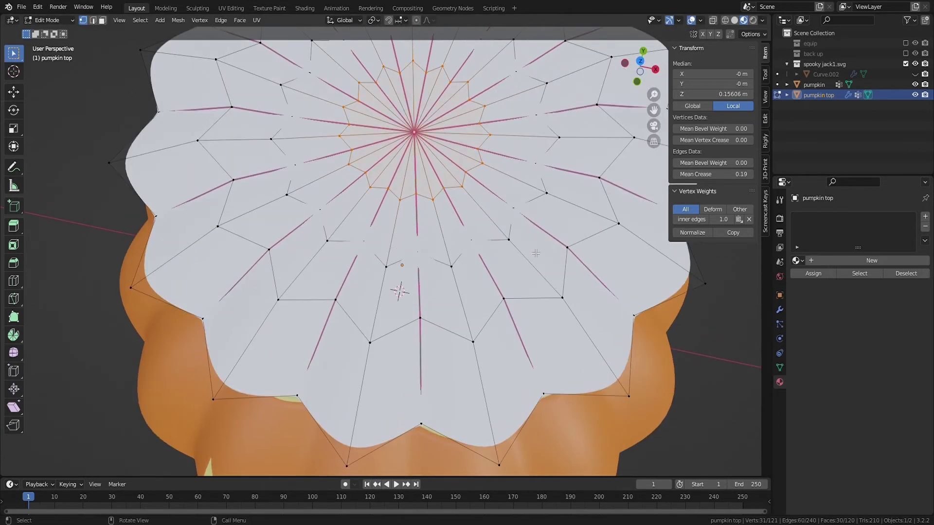
{"action": "middle_click_drag", "start_coordinate": [450, 323], "coordinate": [446, 337]}
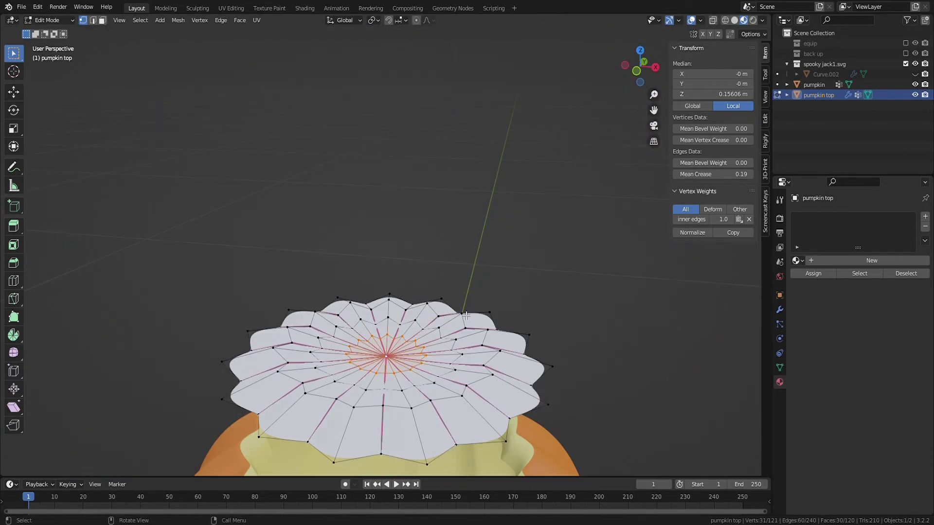
{"action": "key", "text": "3"}
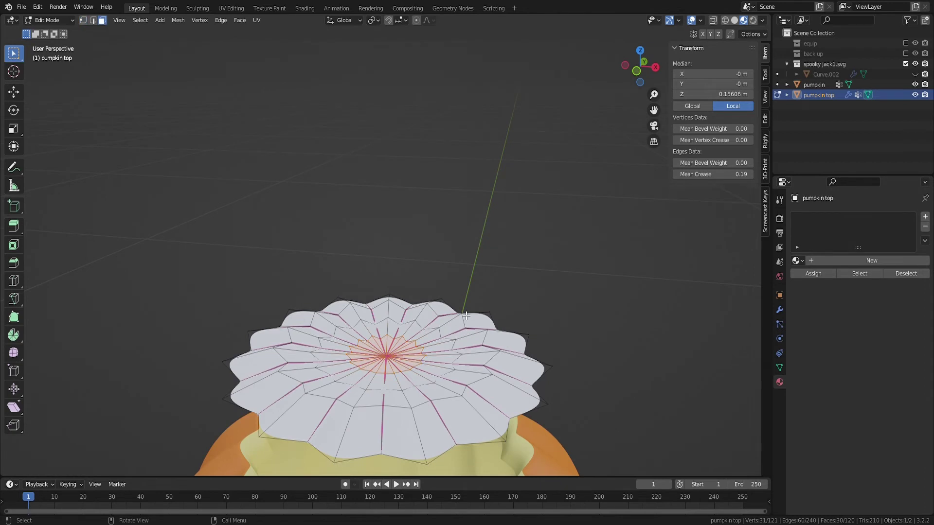
{"action": "key", "text": "e"}
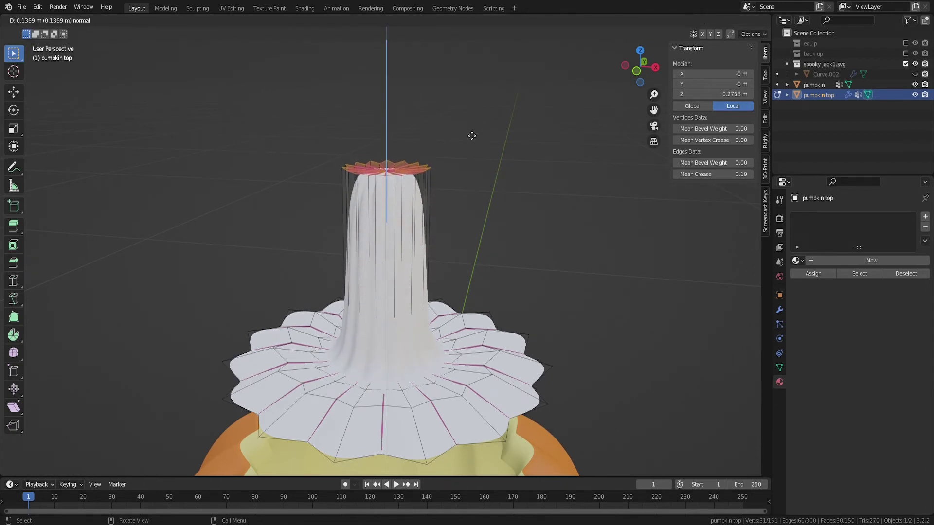
{"action": "left_click", "coordinate": [474, 120]}
- Add five evenly spaced edge loops along the height of the stem
{"action": "scroll", "coordinate": [440, 282], "scroll_direction": "down", "scroll_amount": 1}
{"action": "middle_click_drag", "start_coordinate": [437, 294], "coordinate": [431, 277]}
{"action": "key", "text": "ctrl+r"}
{"action": "scroll", "coordinate": [431, 276], "scroll_direction": "up", "scroll_amount": 2}
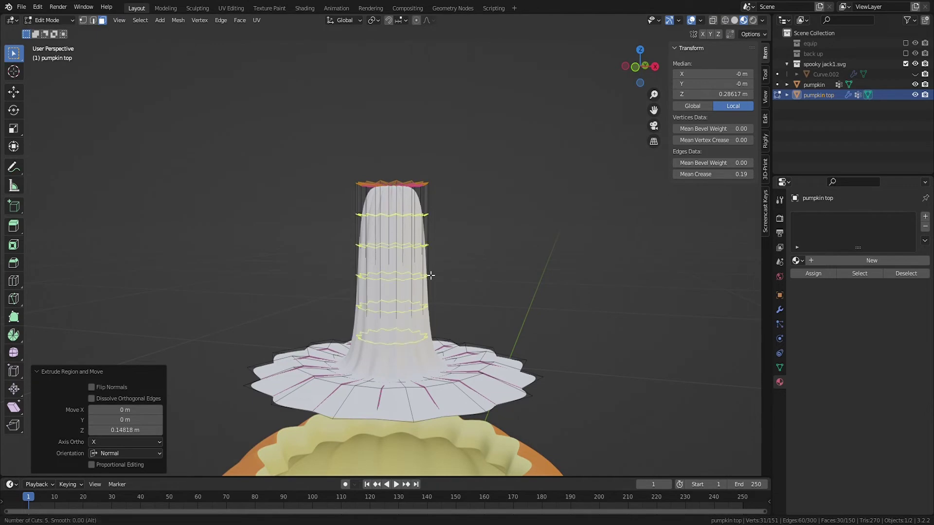
{"action": "left_click", "coordinate": [431, 275]}
{"action": "right_click", "coordinate": [431, 276]}
{"action": "right_click", "coordinate": [440, 262]}
- Twist the stem by rotating its end faces about 107° around Z with proportional editing on and a radius of about 0.164
{"action": "middle_click_drag", "start_coordinate": [543, 171], "coordinate": [507, 196]}
{"action": "key", "text": "3"}
{"action": "key", "text": "c"}
{"action": "left_click", "coordinate": [424, 145]}
{"action": "right_click", "coordinate": [427, 147]}
{"action": "key", "text": "KP_1"}
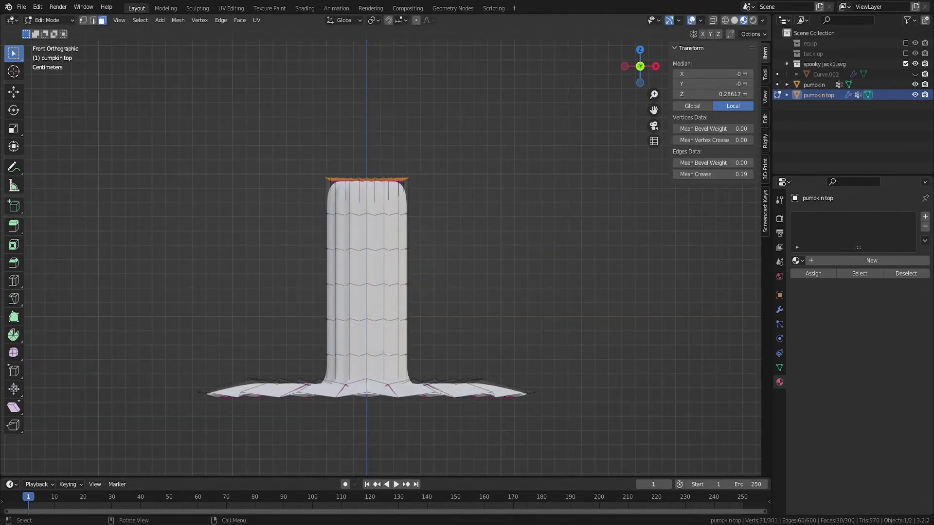
{"action": "key", "text": "o"}
{"action": "key", "text": "r"}
{"action": "key", "text": "z"}
{"action": "scroll", "coordinate": [563, 175], "scroll_direction": "down", "scroll_amount": 20}
{"action": "left_click", "coordinate": [335, 201]}
- Bend the stem by shifting its tip along X and tilting it about 26.5°, and taper the tip by scaling it down
{"action": "key", "text": "r"}
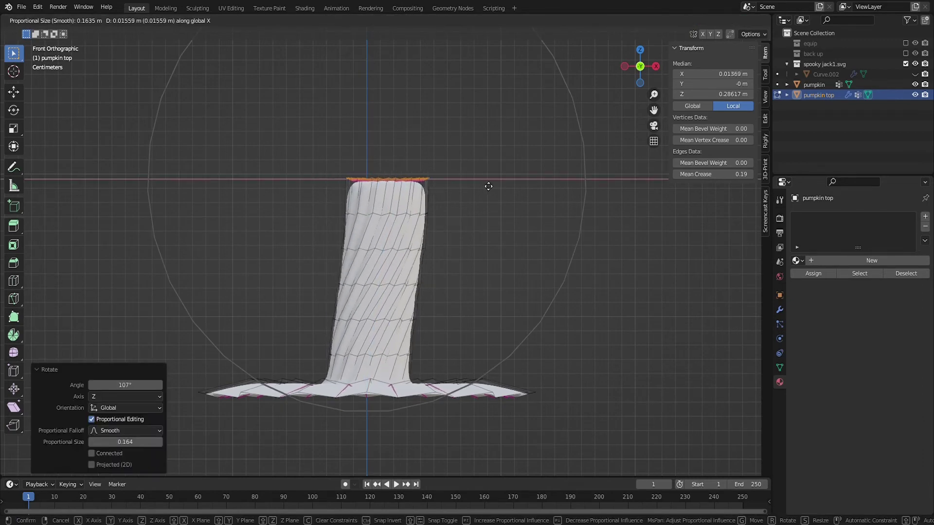
{"action": "left_click", "coordinate": [543, 251]}
{"action": "key", "text": "s"}
{"action": "scroll", "coordinate": [492, 234], "scroll_direction": "up", "scroll_amount": 3}
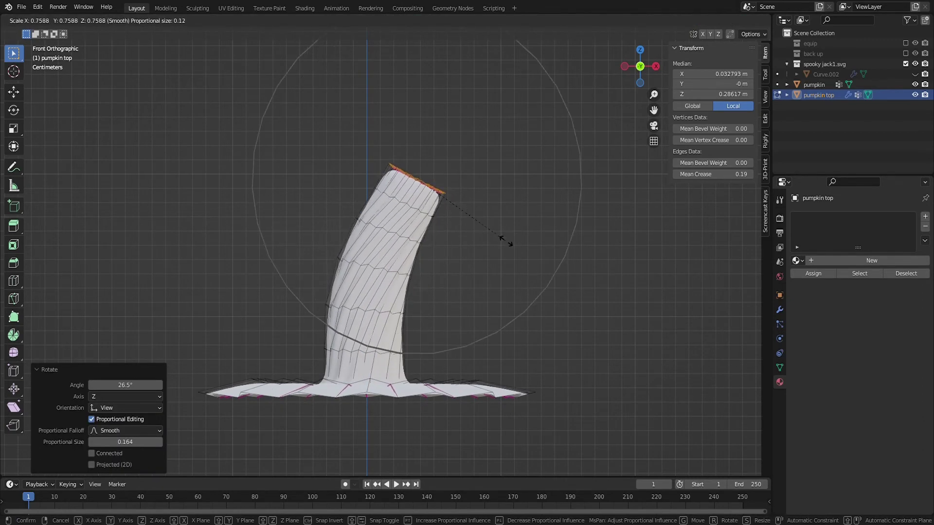
{"action": "left_click", "coordinate": [507, 244]}
{"action": "key", "text": "s"}
{"action": "left_click", "coordinate": [439, 263]}
- Select the edge ring midway up the stem and scale it in slightly with proportional editing, checking the shape in Object Mode
{"action": "left_click", "coordinate": [398, 255], "text": "alt"}
{"action": "left_click", "coordinate": [392, 269], "text": "alt"}
{"action": "key", "text": "s"}
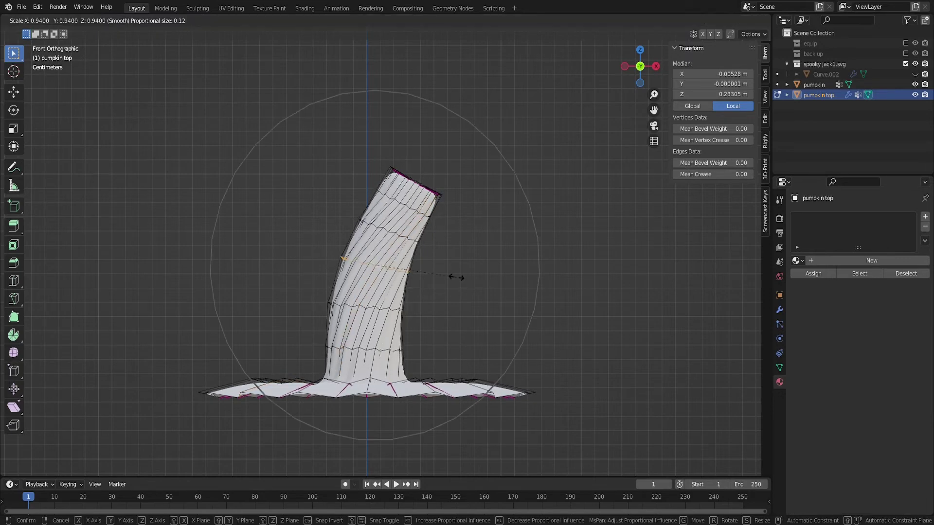
{"action": "left_click", "coordinate": [454, 275]}
{"action": "key", "text": "Tab"}
{"action": "key", "text": "Tab"}
- Rotate the stem's end faces further with proportional editing and lower them along Z to deepen the bend
{"action": "middle_click_drag", "start_coordinate": [542, 286], "coordinate": [467, 336]}
{"action": "key", "text": "1"}
{"action": "left_click", "coordinate": [483, 157]}
{"action": "middle_click_drag", "start_coordinate": [504, 208], "coordinate": [549, 183]}
{"action": "key", "text": "ctrl+3"}
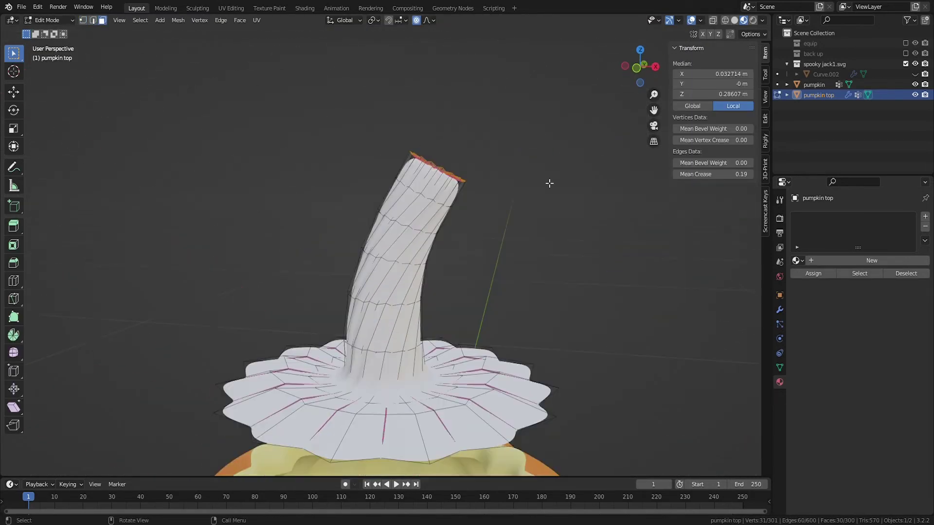
{"action": "key", "text": "r"}
{"action": "left_click", "coordinate": [521, 217]}
{"action": "key", "text": "g"}
{"action": "key", "text": "z"}
{"action": "left_click", "coordinate": [545, 233]}
- Inset the end faces of the stem and move the vertex at their center
{"action": "middle_click_drag", "start_coordinate": [558, 232], "coordinate": [520, 249]}
{"action": "key", "text": "i"}
{"action": "left_click", "coordinate": [574, 224]}
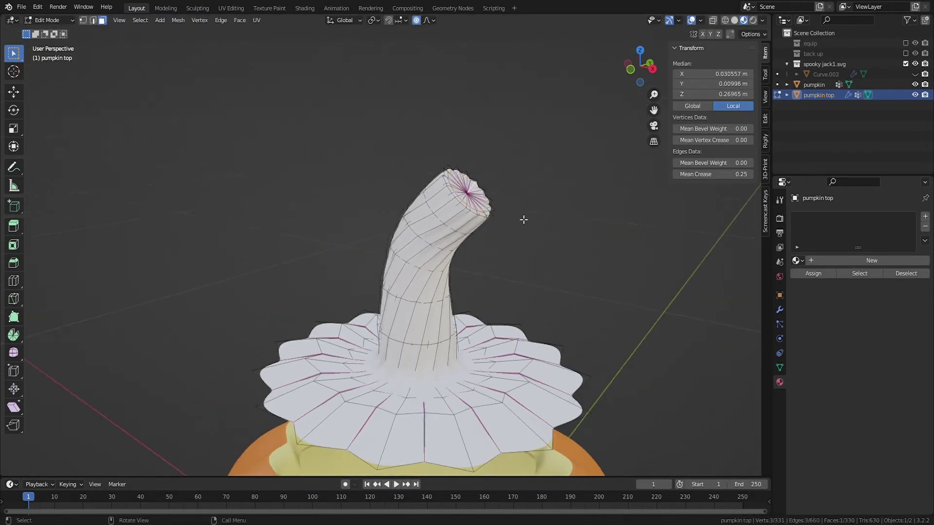
{"action": "key", "text": "1"}
{"action": "left_click", "coordinate": [468, 189]}
{"action": "key", "text": "g"}
{"action": "left_click", "coordinate": [530, 201]}
- Extrude the pumpkin top's outer rim down about 0.0363 m along Z and scale the new lower edge inward to about 0.82
{"action": "key", "text": "Tab"}
{"action": "scroll", "coordinate": [466, 351], "scroll_direction": "down", "scroll_amount": 4}
{"action": "key", "text": "Tab"}
{"action": "middle_click_drag", "start_coordinate": [466, 352], "coordinate": [454, 345]}
{"action": "key", "text": "e"}
{"action": "key", "text": "z"}
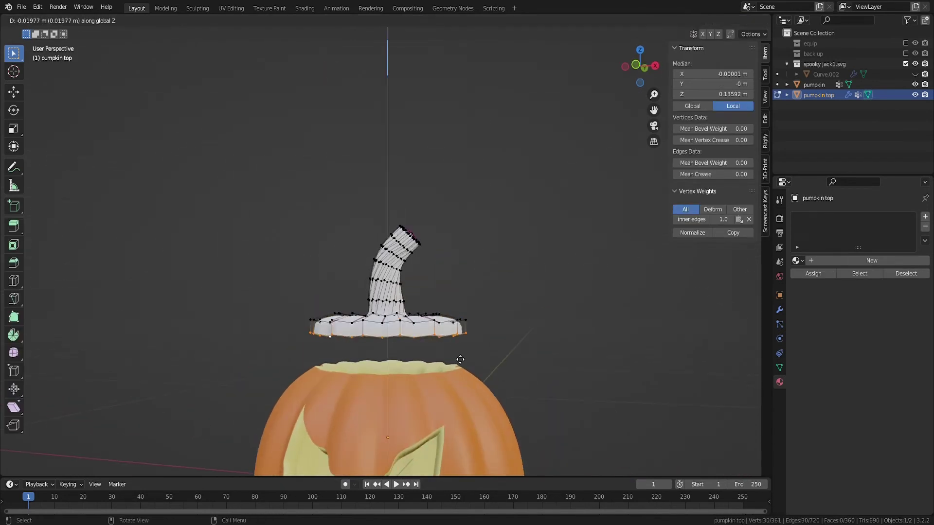
{"action": "left_click", "coordinate": [459, 369]}
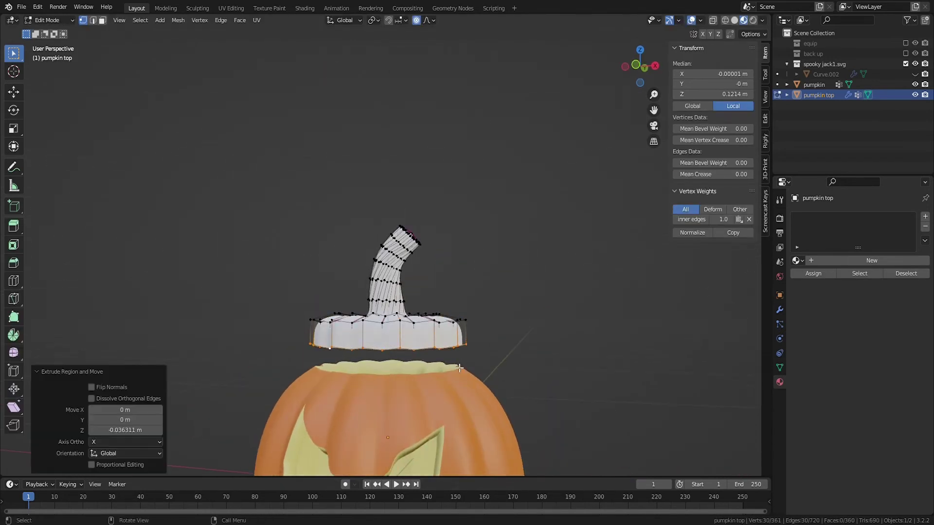
{"action": "key", "text": "s"}
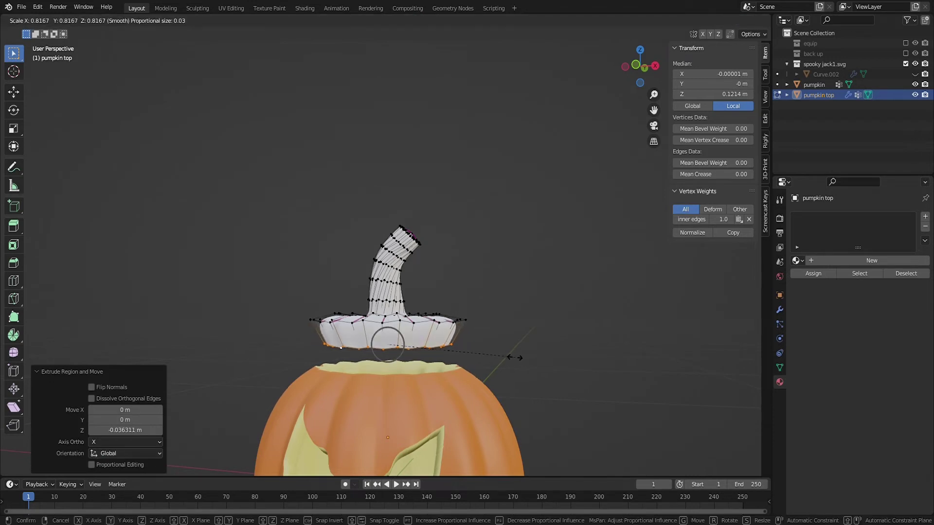
{"action": "left_click", "coordinate": [518, 359]}
- Fill the open underside of the pumpkin top with a face and inset it by about 0.0013 m
{"action": "key", "text": "f"}
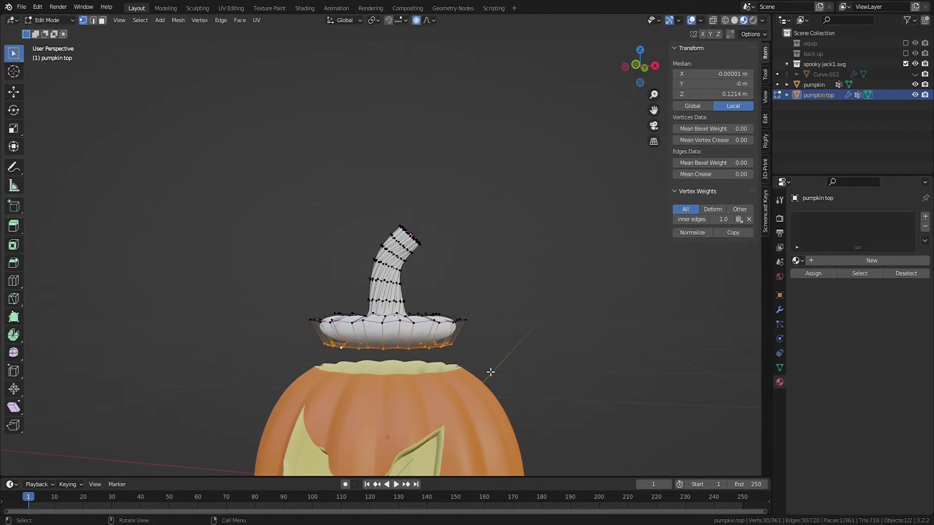
{"action": "middle_click_drag", "start_coordinate": [490, 372], "coordinate": [485, 339]}
{"action": "key", "text": "i"}
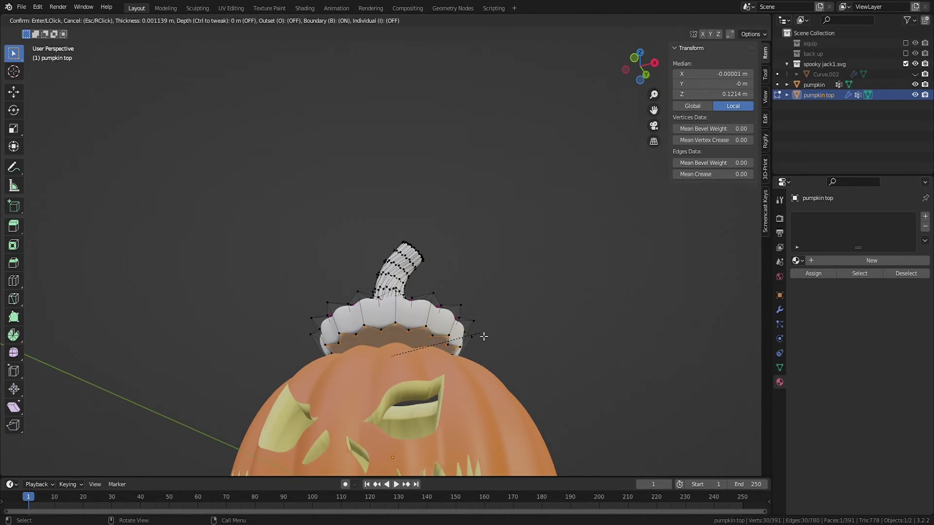
{"action": "left_click", "coordinate": [484, 335]}
- Add a loop cut around the pumpkin top's side wall and slide it up near the outer rim, at a factor of about 0.919
{"action": "scroll", "coordinate": [467, 292], "scroll_direction": "up", "scroll_amount": 8}
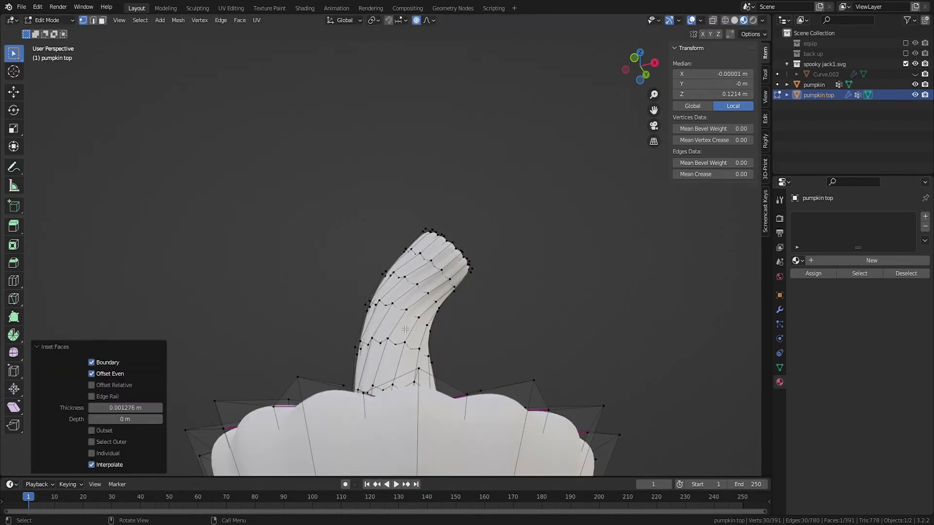
{"action": "middle_click_drag", "start_coordinate": [465, 273], "coordinate": [453, 314]}
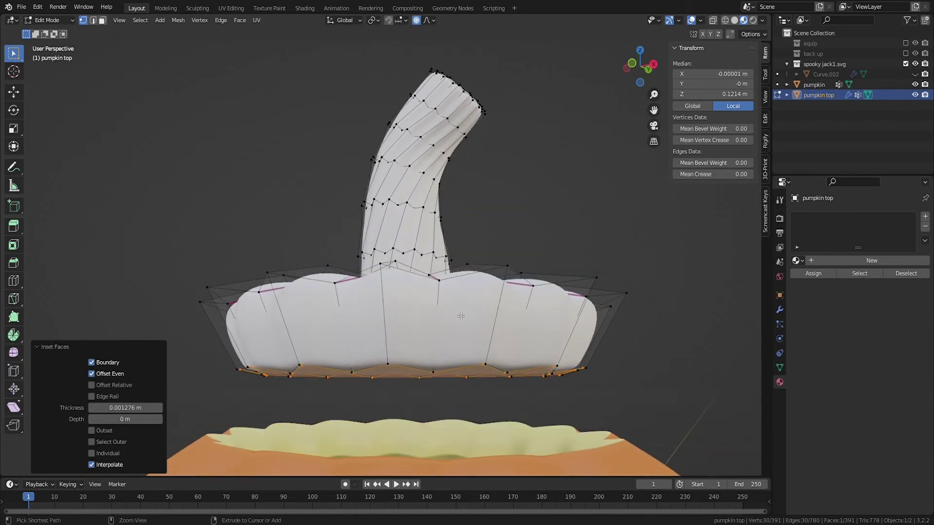
{"action": "key", "text": "ctrl+r"}
{"action": "left_click", "coordinate": [418, 317]}
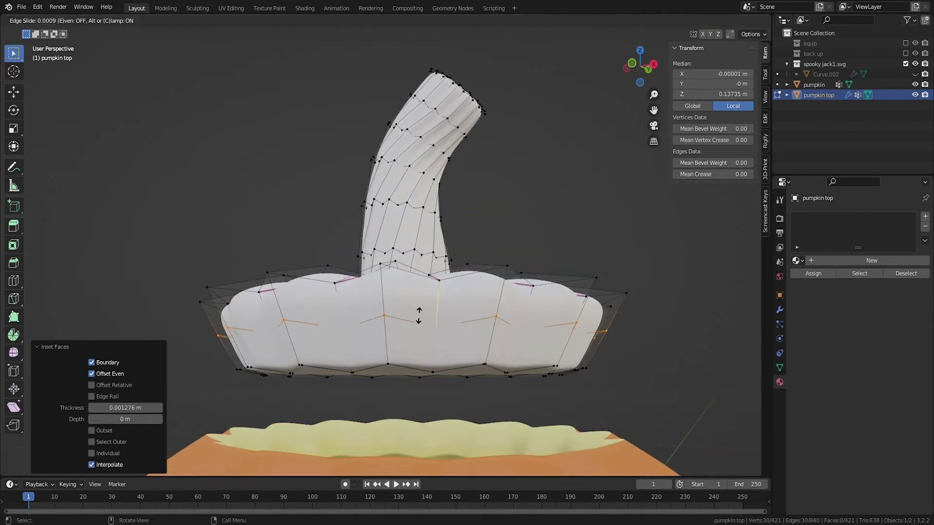
{"action": "left_click", "coordinate": [420, 274]}
{"action": "middle_click_drag", "start_coordinate": [422, 274], "coordinate": [438, 340]}
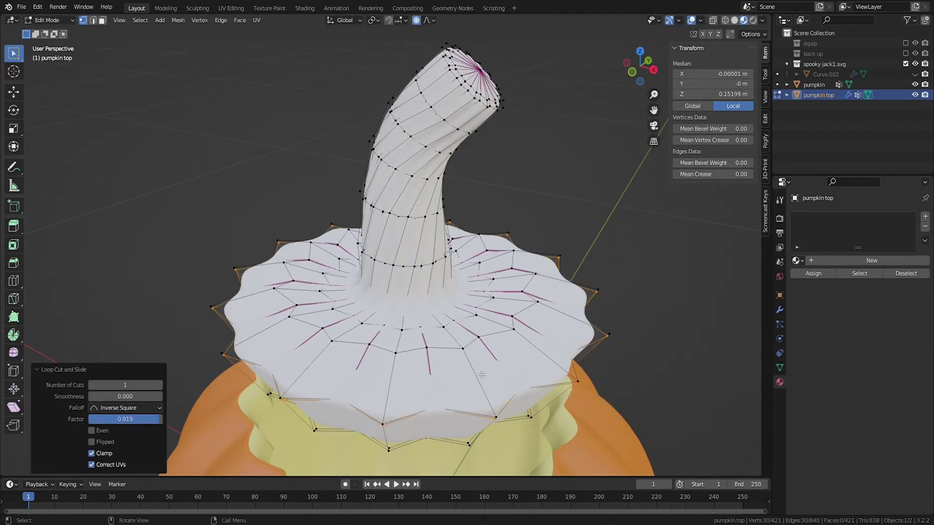
{"action": "key", "text": "Tab"}
{"action": "middle_click_drag", "start_coordinate": [462, 389], "coordinate": [492, 279]}
{"action": "scroll", "coordinate": [503, 326], "scroll_direction": "down", "scroll_amount": 4}
- Grow the selection over the upper surface and stem, and give the pumpkin top the existing "pumpkin inner" material
{"action": "key", "text": "Tab"}
{"action": "scroll", "coordinate": [462, 323], "scroll_direction": "up", "scroll_amount": 4}
{"action": "key", "text": "ctrl+KP_Add"}
{"action": "key", "text": "3"}
{"action": "left_click", "coordinate": [796, 261]}
{"action": "left_click", "coordinate": [837, 298]}
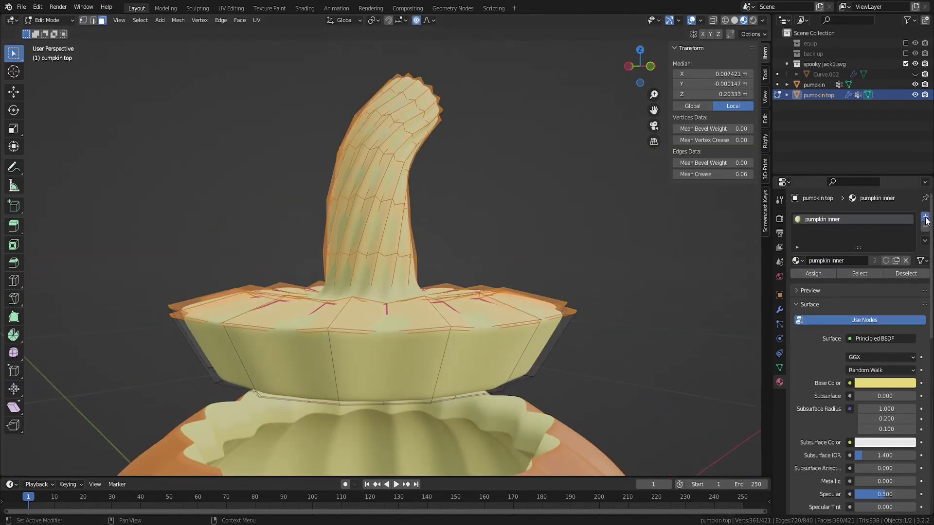
- Add the existing "pumpkin outer" material in a second slot and assign it to the selected upper faces and stem
{"action": "left_click", "coordinate": [796, 281]}
{"action": "left_click", "coordinate": [823, 329]}
{"action": "left_click", "coordinate": [813, 294]}
{"action": "middle_click_drag", "start_coordinate": [492, 244], "coordinate": [489, 294]}
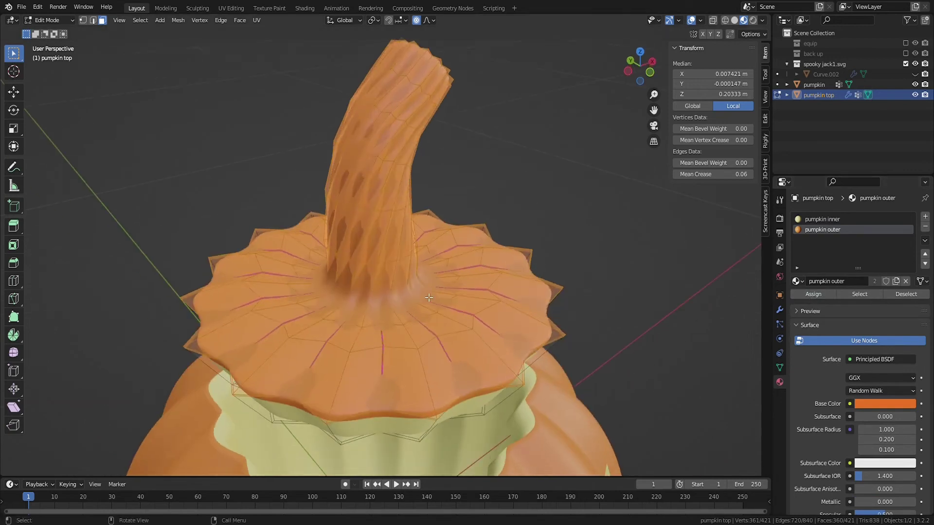
- Select the face rings of the stem from its flared base up to the end cap
{"action": "left_click", "coordinate": [440, 297], "text": "alt"}
{"action": "left_click", "coordinate": [409, 266], "text": "alt+shift"}
{"action": "left_click", "coordinate": [405, 226], "text": "alt+shift"}
{"action": "left_click", "coordinate": [400, 184], "text": "alt+shift"}
{"action": "left_click", "coordinate": [403, 141], "text": "alt+shift"}
{"action": "left_click", "coordinate": [415, 104], "text": "alt+shift"}
{"action": "middle_click_drag", "start_coordinate": [438, 98], "coordinate": [373, 133]}
{"action": "left_click", "coordinate": [435, 137], "text": "alt+shift"}
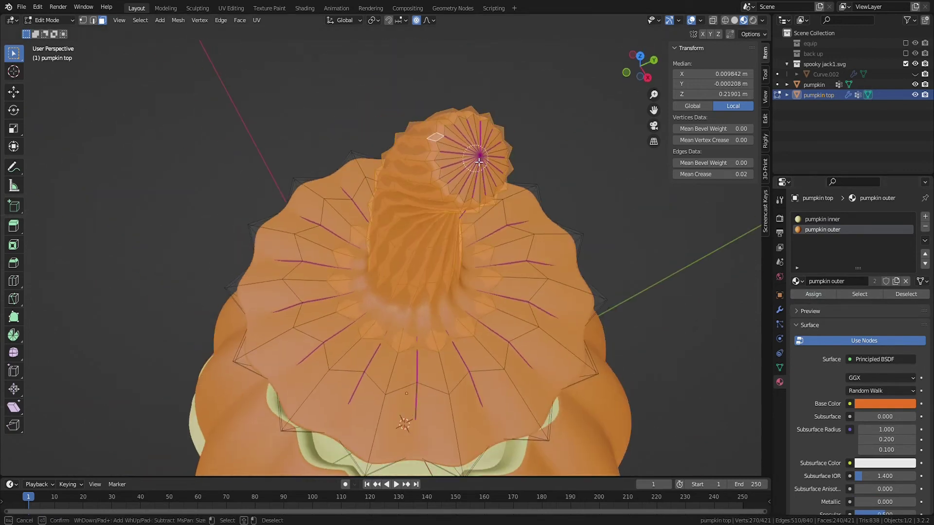
- Create a third material named "pumpkin stem" for the stem faces with a dark green base color
{"action": "left_click", "coordinate": [924, 217]}
{"action": "left_click", "coordinate": [839, 282]}
{"action": "double_click", "coordinate": [834, 241]}
{"action": "type", "text": "pumpk"}
{"action": "left_click", "coordinate": [863, 404]}
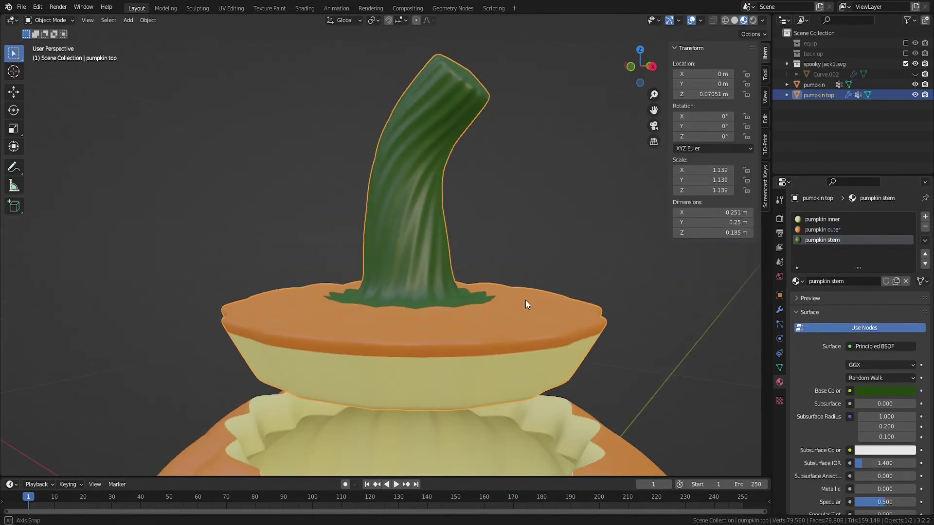
- Lower the pumpkin top about 0.0649 m along Z so it sits in the opening of the pumpkin body
{"action": "scroll", "coordinate": [510, 298], "scroll_direction": "down", "scroll_amount": 5}
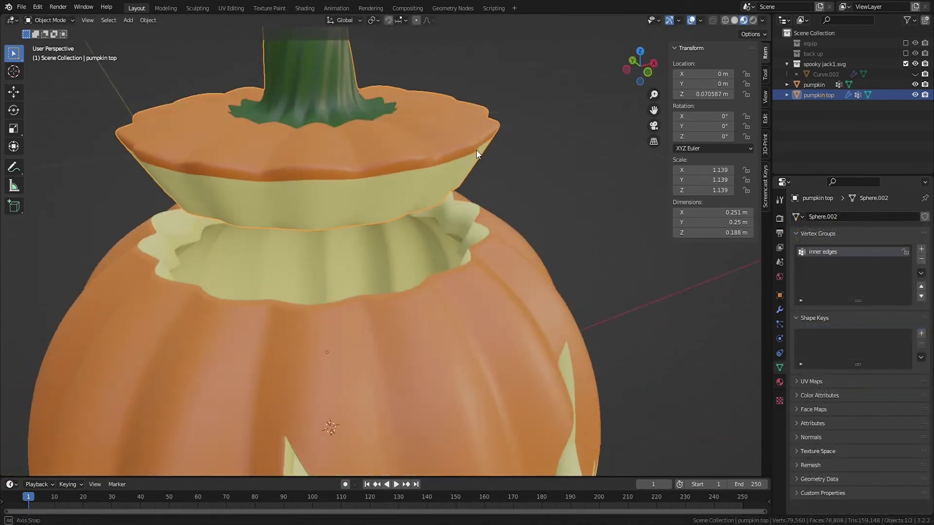
{"action": "middle_click_drag", "start_coordinate": [477, 150], "coordinate": [447, 133]}
{"action": "key", "text": "g"}
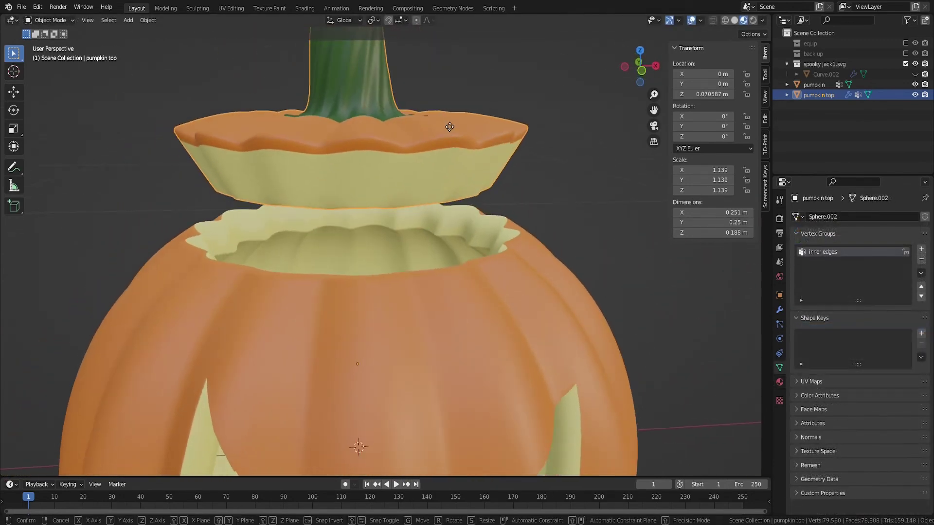
{"action": "key", "text": "z"}
{"action": "left_click", "coordinate": [450, 210]}
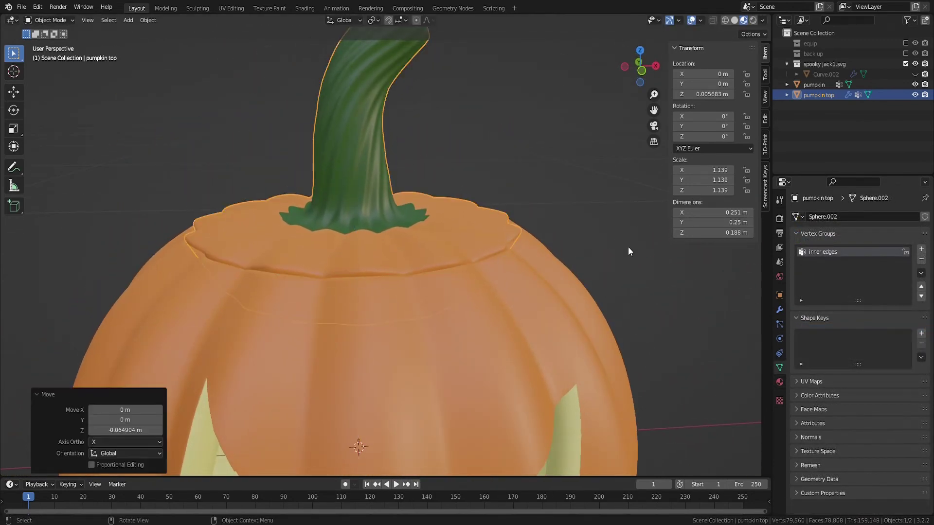
- Add a point light to the scene at the 3D cursor inside the pumpkin
{"action": "middle_click_drag", "start_coordinate": [491, 318], "coordinate": [447, 306]}
{"action": "scroll", "coordinate": [438, 321], "scroll_direction": "down", "scroll_amount": 6}
{"action": "middle_click_drag", "start_coordinate": [426, 337], "coordinate": [478, 249]}
{"action": "key", "text": "shift+a"}
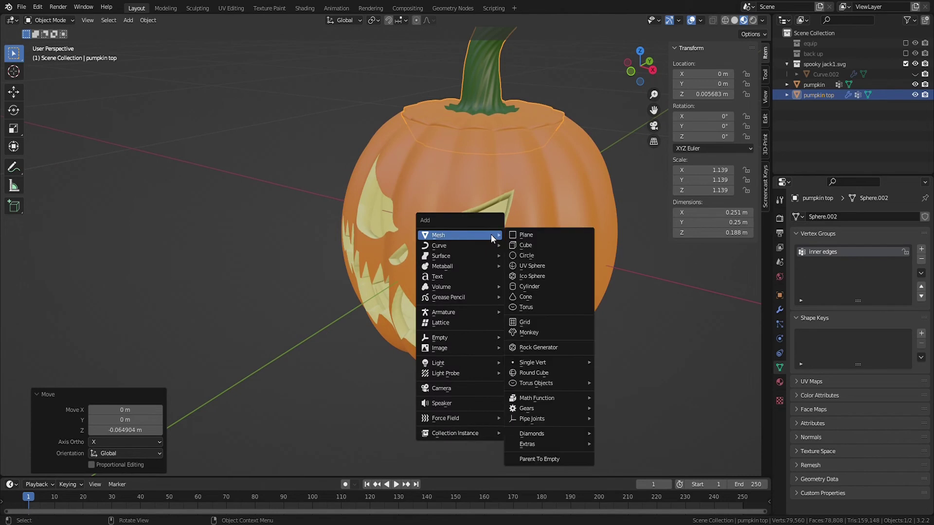
{"action": "mouse_move", "coordinate": [465, 363]}
{"action": "left_click", "coordinate": [533, 362]}
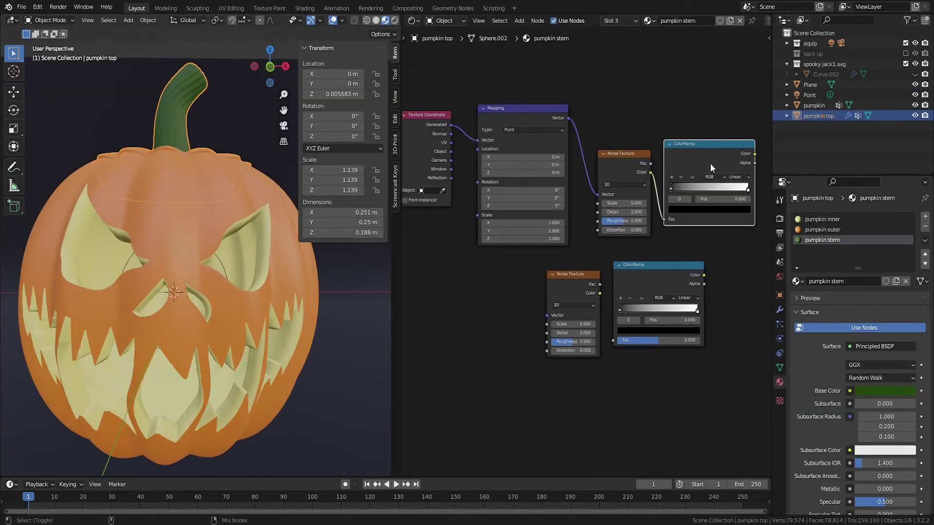
- Preview the stem material's mapped noise ColorRamp on the model and set its Noise Texture scale to 9
{"action": "left_click", "coordinate": [710, 164], "text": "ctrl+shift"}
{"action": "key", "text": "KP_Decimal"}
{"action": "scroll", "coordinate": [175, 242], "scroll_direction": "up", "scroll_amount": 2}
{"action": "scroll", "coordinate": [174, 242], "scroll_direction": "down", "scroll_amount": 1}
{"action": "left_click_drag", "start_coordinate": [639, 204], "coordinate": [658, 205]}
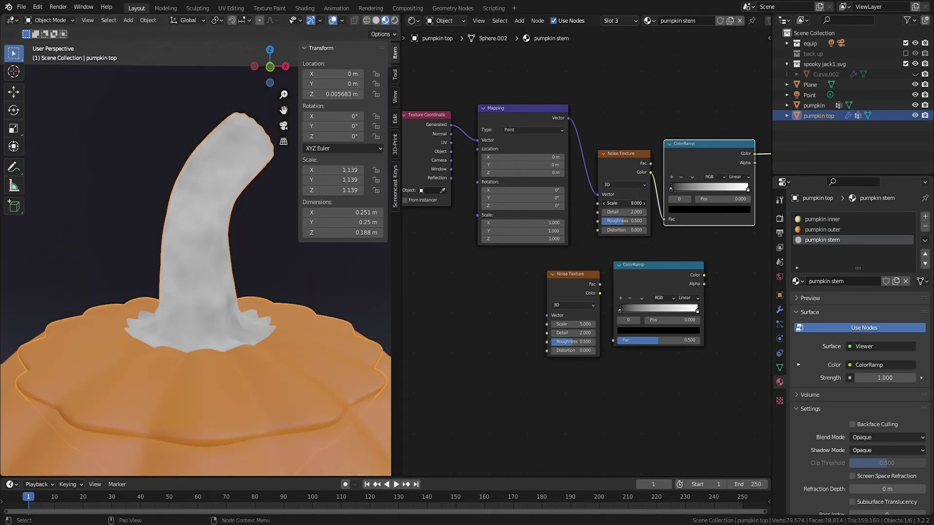
- Stretch the stem's noise pattern by setting the Mapping node's scale to 4.3 on X and 8.6 on Y
{"action": "left_click_drag", "start_coordinate": [535, 231], "coordinate": [571, 231]}
{"action": "left_click_drag", "start_coordinate": [534, 224], "coordinate": [550, 223]}
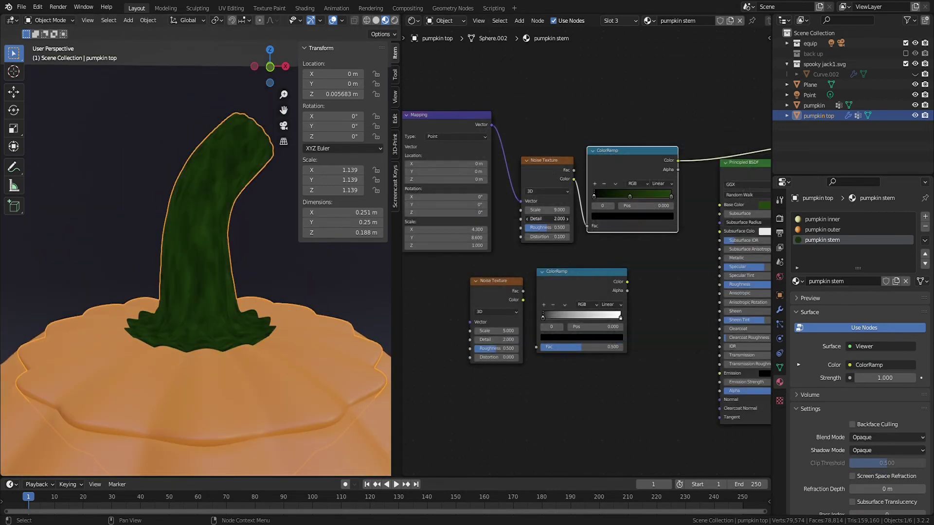
{"action": "middle_click_drag", "start_coordinate": [625, 229], "coordinate": [537, 251]}
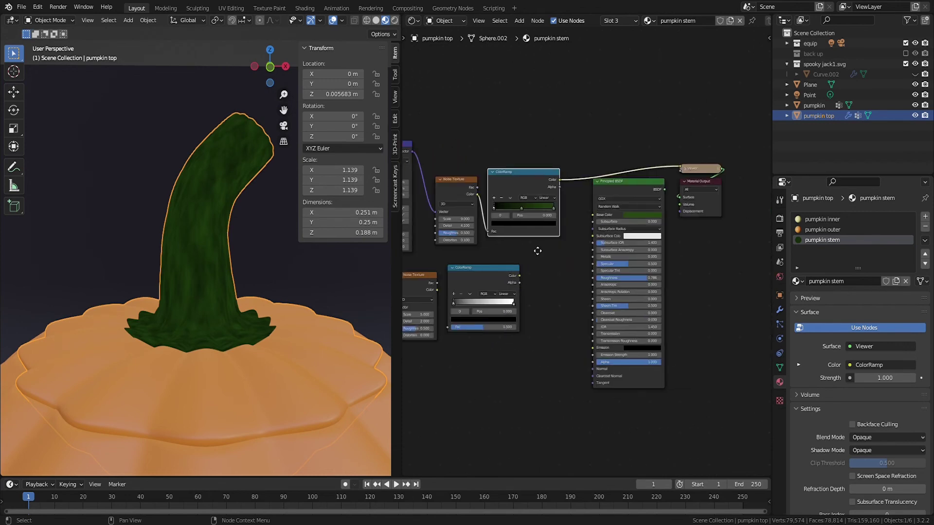
{"action": "scroll", "coordinate": [550, 203], "scroll_direction": "up", "scroll_amount": 2}
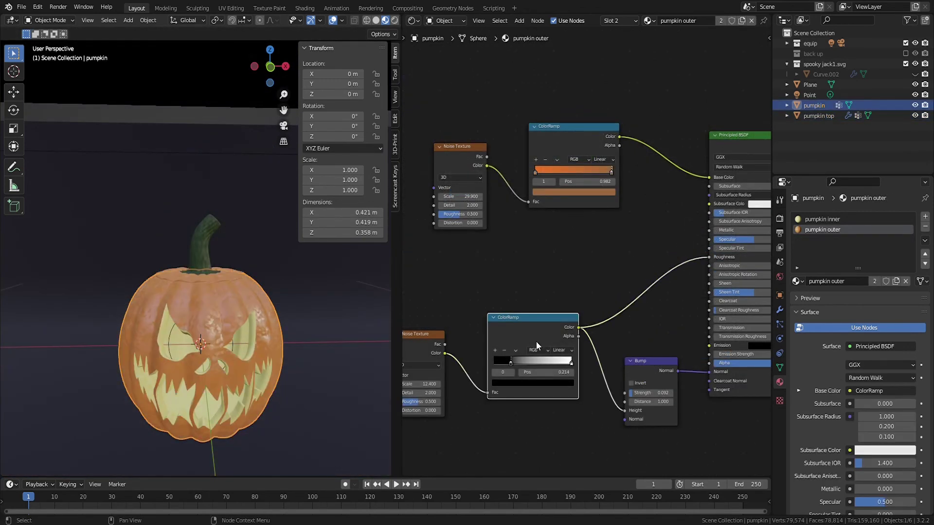
- Give the "pumpkin outer" material a subsurface color similar to its orange base color and a subsurface value of about 0.003
{"action": "middle_click_drag", "start_coordinate": [273, 355], "coordinate": [251, 355]}
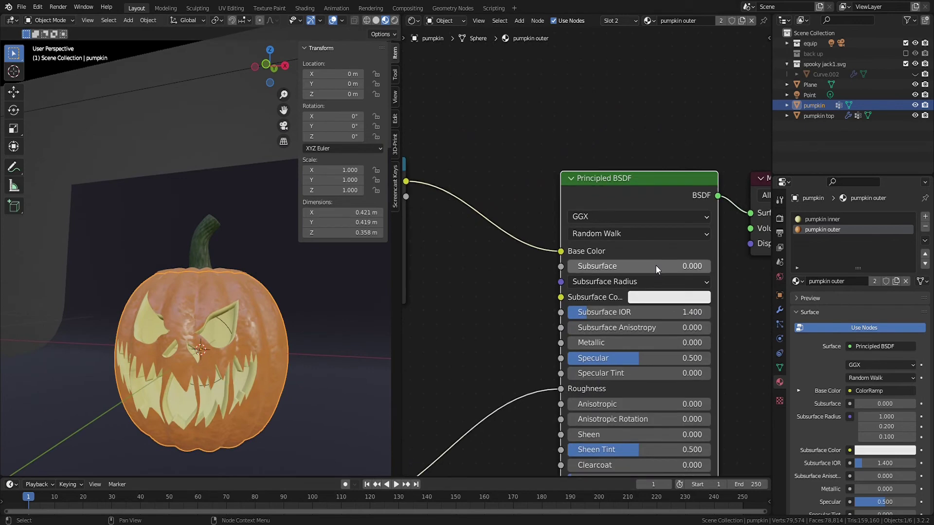
{"action": "left_click", "coordinate": [668, 297]}
{"action": "left_click", "coordinate": [738, 234]}
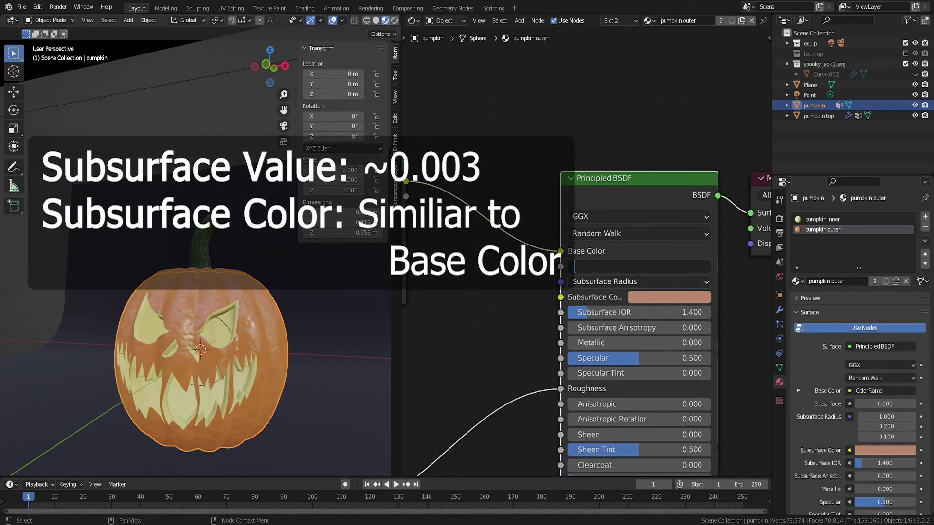
{"action": "key", "text": "Return"}
{"action": "left_click", "coordinate": [669, 298]}
{"action": "left_click", "coordinate": [678, 123]}
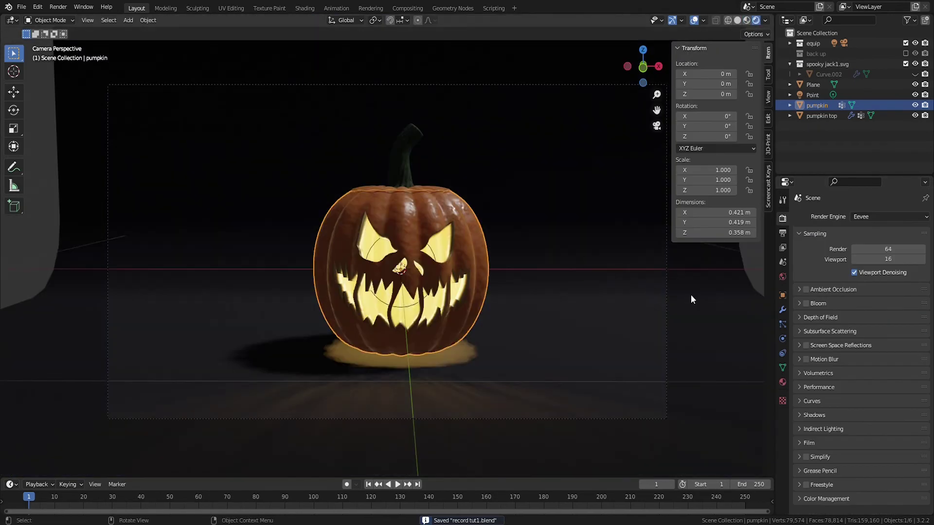
- Look through the camera and enable Bloom for the Eevee render
{"action": "key", "text": "KP_0"}
{"action": "left_click", "coordinate": [806, 303]}
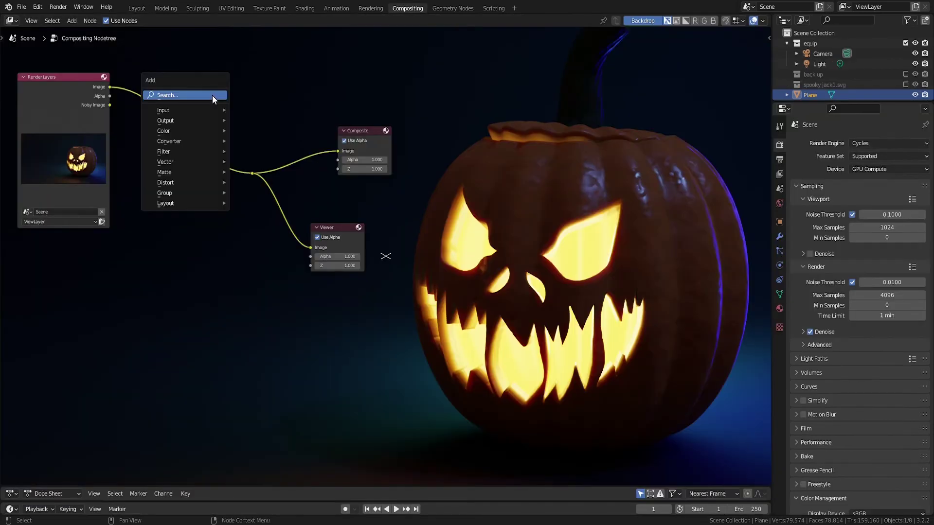
- Insert a Glare node right after Render Layers in the compositor and change its glare type
{"action": "mouse_move", "coordinate": [211, 151]}
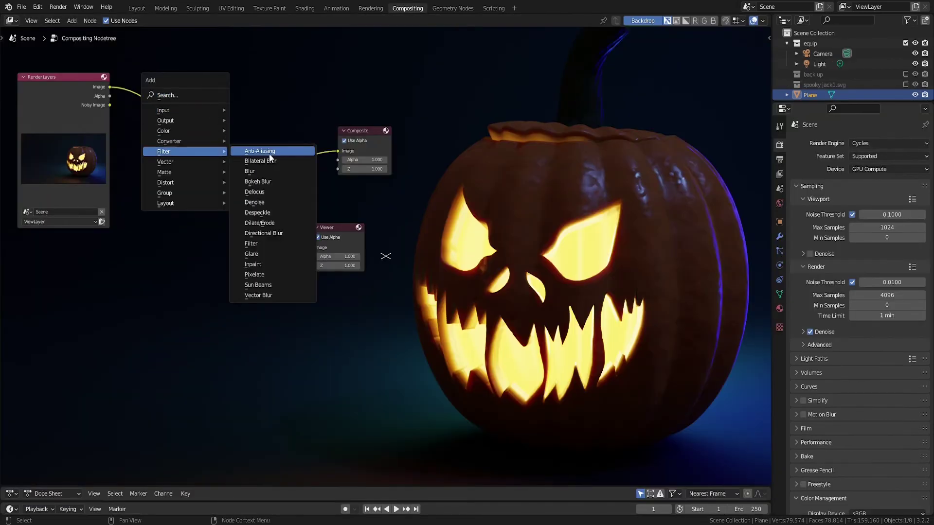
{"action": "left_click", "coordinate": [267, 256]}
{"action": "left_click", "coordinate": [176, 95]}
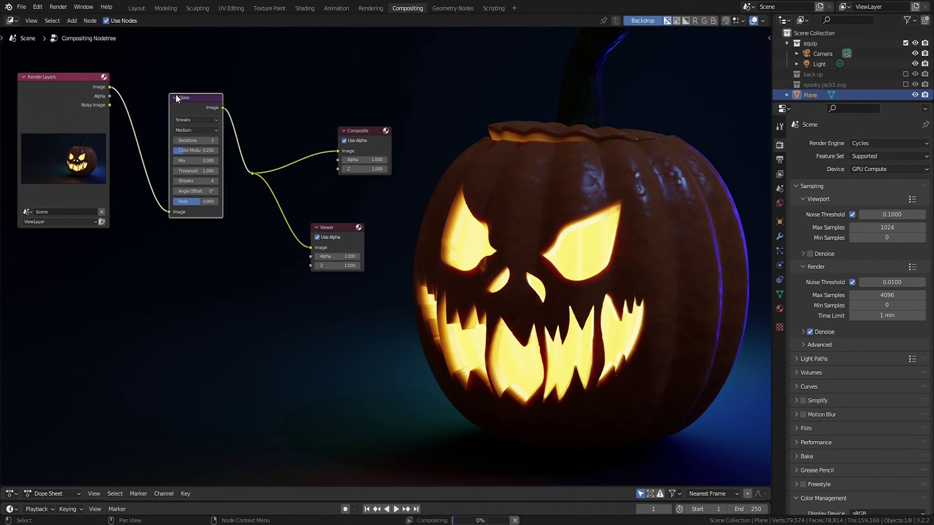
{"action": "left_click", "coordinate": [200, 120]}
{"action": "left_click", "coordinate": [209, 147]}
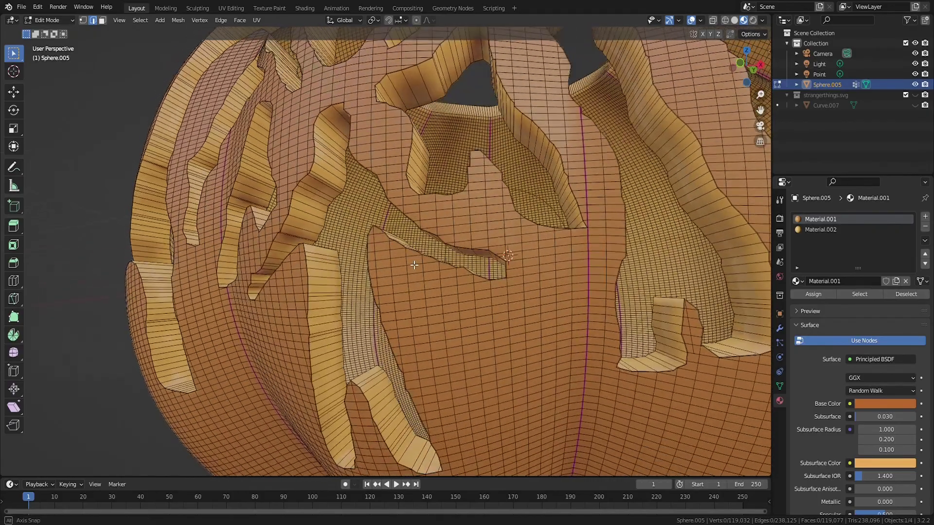
- Add a centered loop cut along the wall of the figure-shaped cutout and fill the loop with a face
{"action": "middle_click_drag", "start_coordinate": [414, 265], "coordinate": [370, 233]}
{"action": "right_click", "coordinate": [331, 180]}
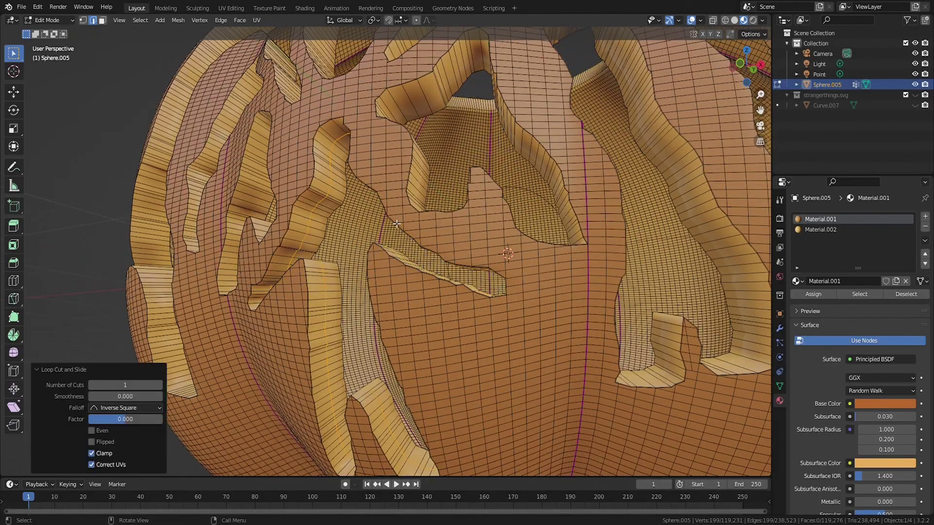
{"action": "key", "text": "f"}
{"action": "scroll", "coordinate": [316, 232], "scroll_direction": "down", "scroll_amount": 2}
{"action": "middle_click_drag", "start_coordinate": [317, 232], "coordinate": [404, 222]}
{"action": "key", "text": "Tab"}
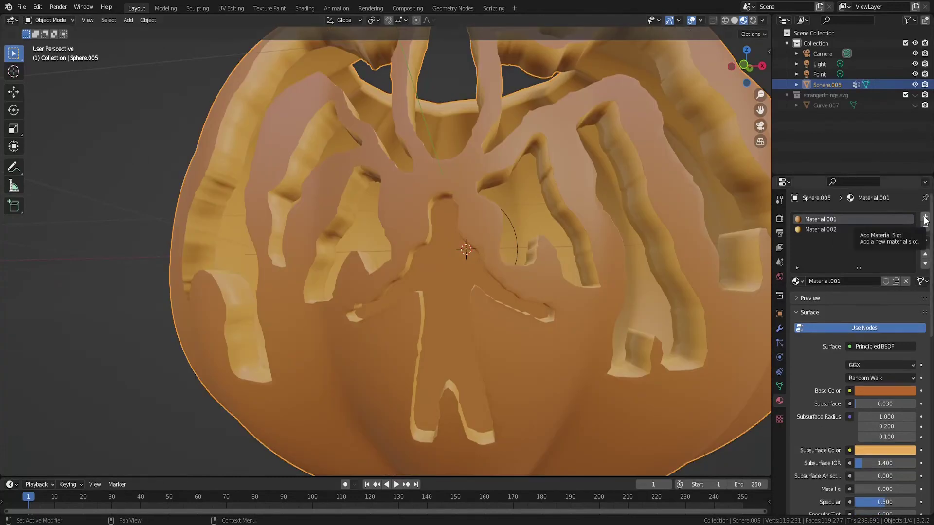
- Add a third material slot using Material.002 and assign it to the filled figure face
{"action": "left_click", "coordinate": [926, 217]}
{"action": "left_click", "coordinate": [797, 281]}
{"action": "left_click", "coordinate": [827, 321]}
{"action": "key", "text": "Tab"}
{"action": "left_click", "coordinate": [813, 294]}
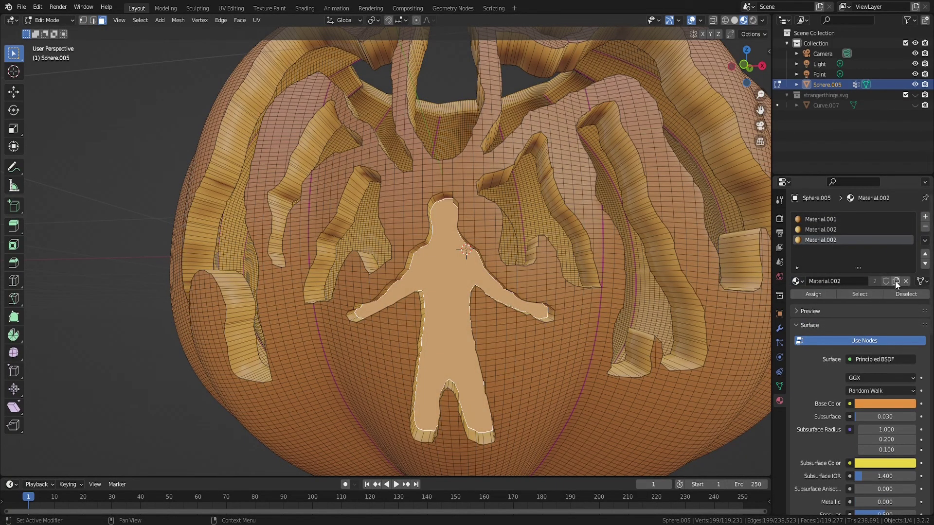
- Set the Alpha of the figure face's own copy of the material to 0.661
{"action": "scroll", "coordinate": [878, 354], "scroll_direction": "down", "scroll_amount": 15}
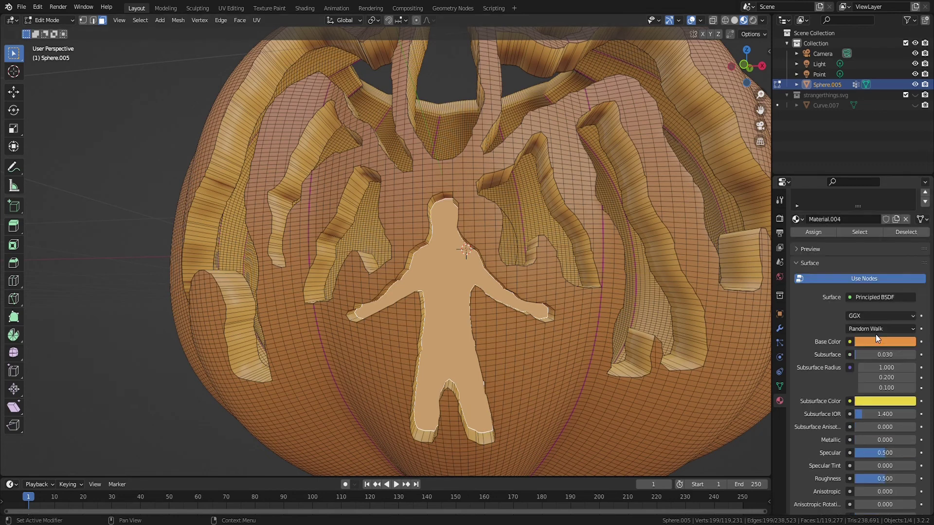
{"action": "left_click_drag", "start_coordinate": [901, 328], "coordinate": [895, 324]}
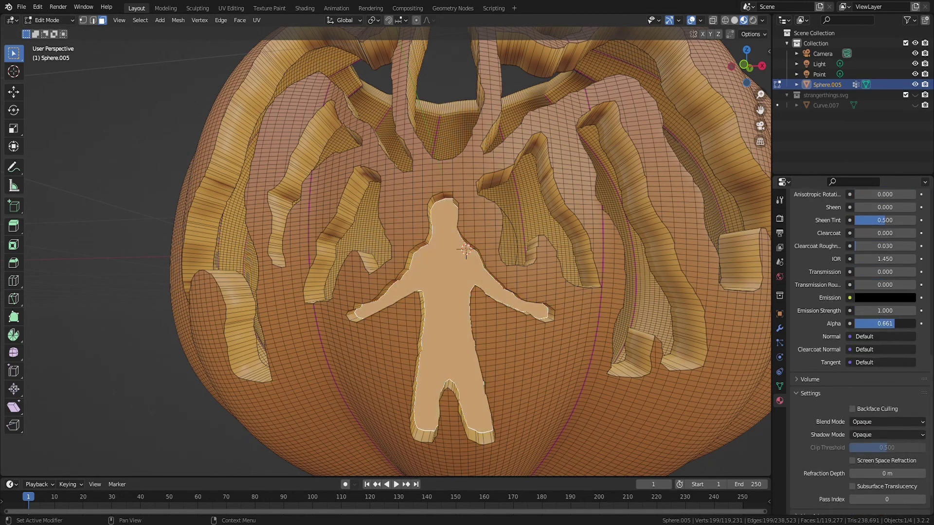
{"action": "key", "text": "Tab"}
{"action": "scroll", "coordinate": [645, 248], "scroll_direction": "down", "scroll_amount": 5}
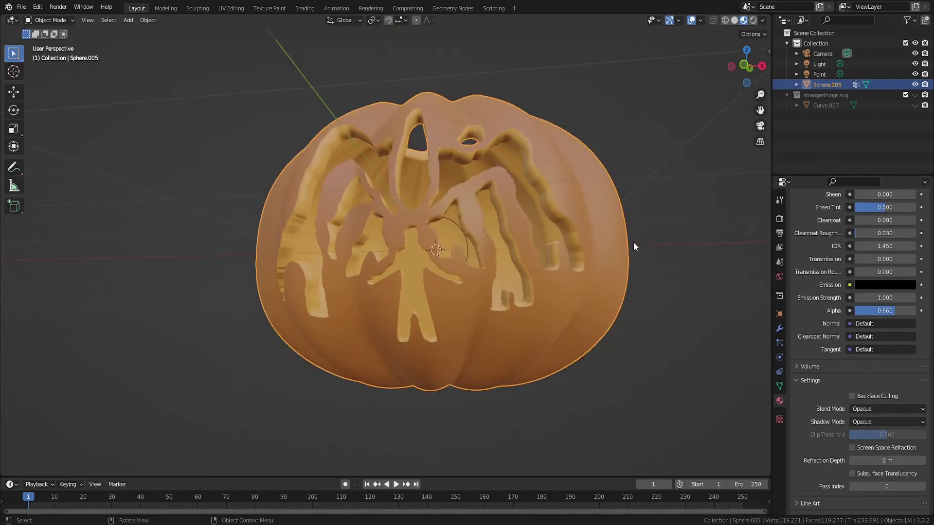
- Switch the viewport to rendered shading and set the render engine to Cycles to preview the lit pumpkin
{"action": "middle_click_drag", "start_coordinate": [634, 241], "coordinate": [633, 202]}
{"action": "left_click", "coordinate": [753, 20]}
{"action": "middle_click_drag", "start_coordinate": [534, 293], "coordinate": [570, 292]}
{"action": "left_click", "coordinate": [780, 218]}
{"action": "left_click", "coordinate": [890, 217]}
{"action": "left_click", "coordinate": [859, 252]}
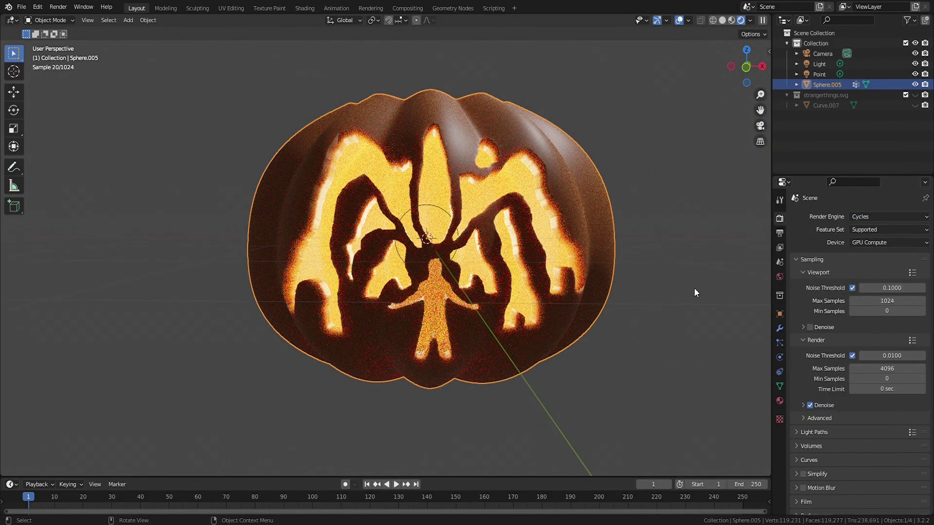
{"action": "scroll", "coordinate": [668, 267], "scroll_direction": "up", "scroll_amount": 2}
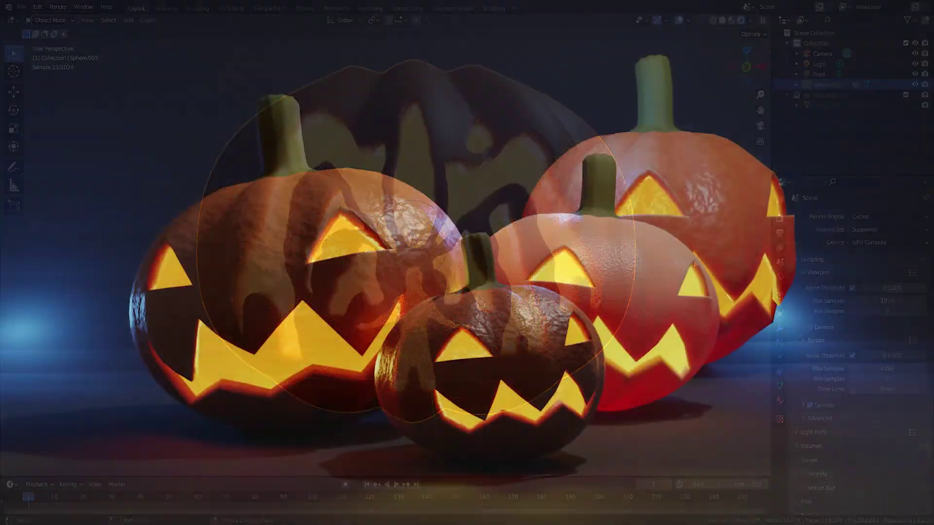